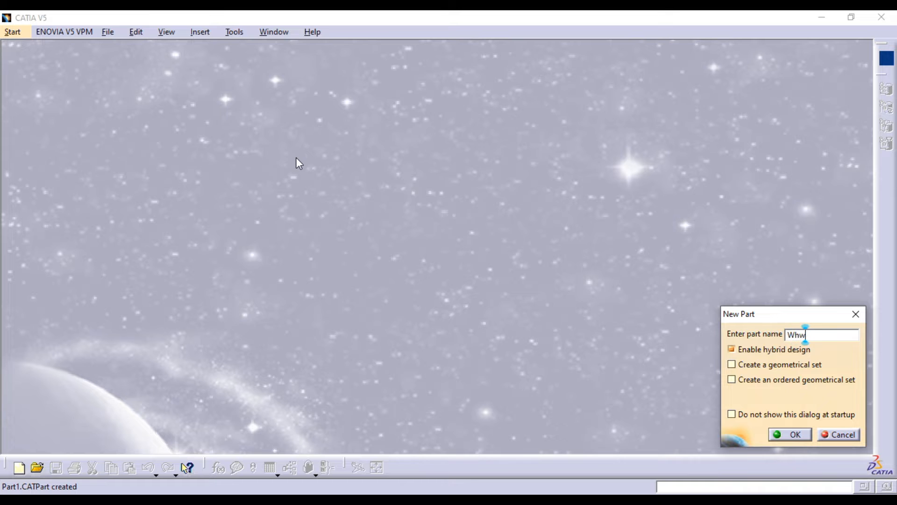
Step: Create the new part with the name Wheel and start a sketch on the yz plane
{"action": "key", "text": "BackSpace"}
{"action": "type", "text": "eel"}
{"action": "left_click", "coordinate": [800, 434]}
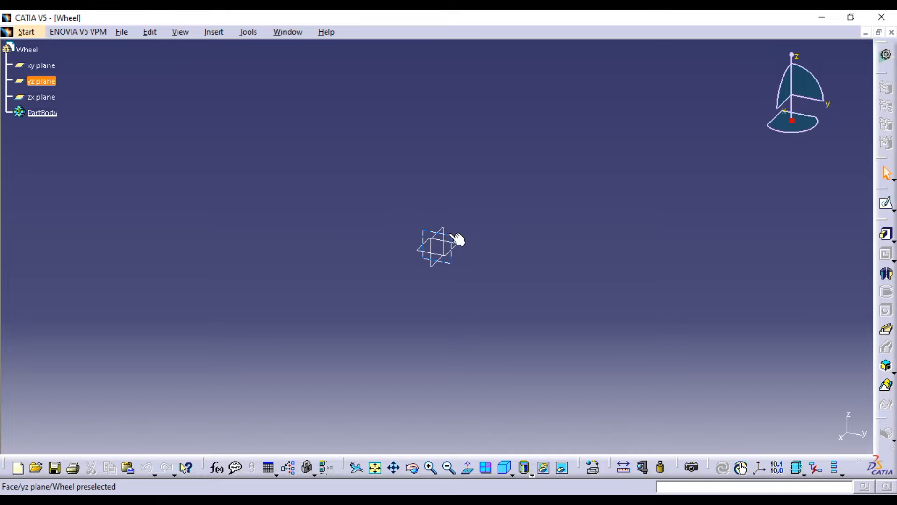
{"action": "left_click", "coordinate": [449, 233]}
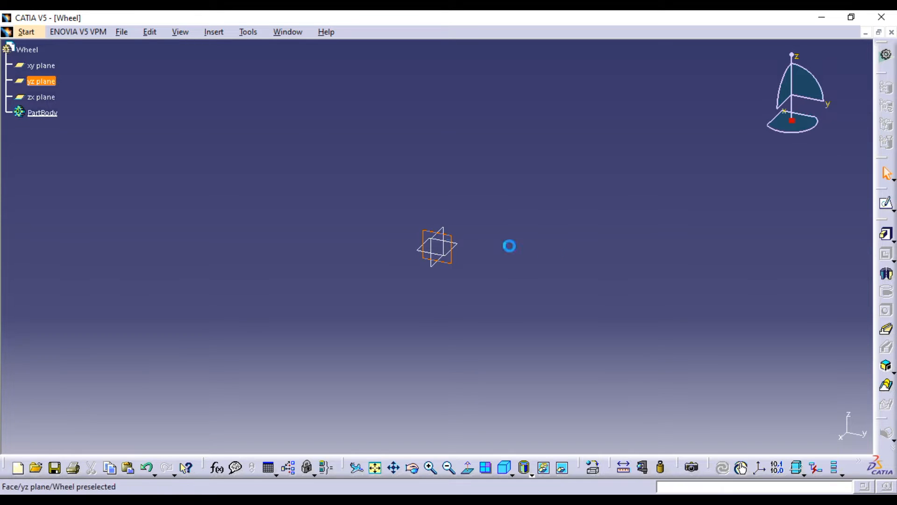
{"action": "left_click", "coordinate": [887, 203]}
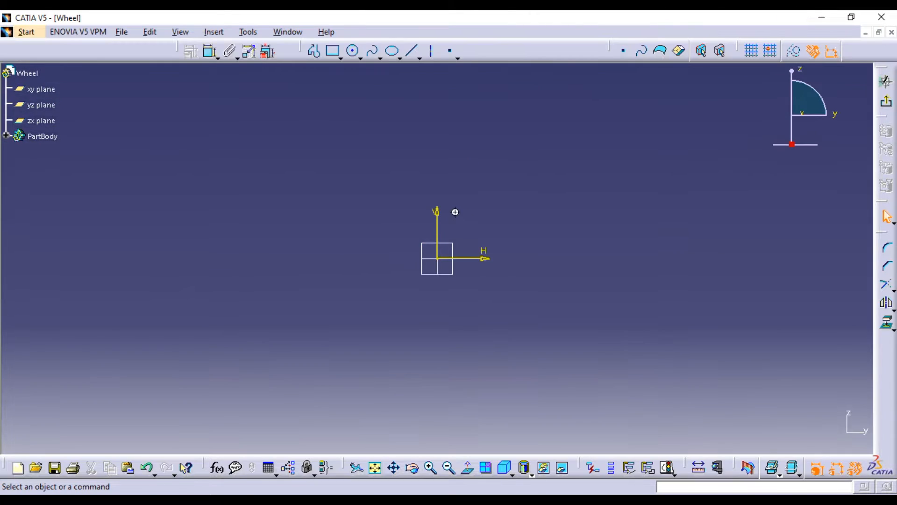
Step: Draw a vertical axis about 210 mm long and a long horizontal axis, both passing through the sketch origin
{"action": "left_click", "coordinate": [430, 52]}
{"action": "left_click", "coordinate": [437, 76]}
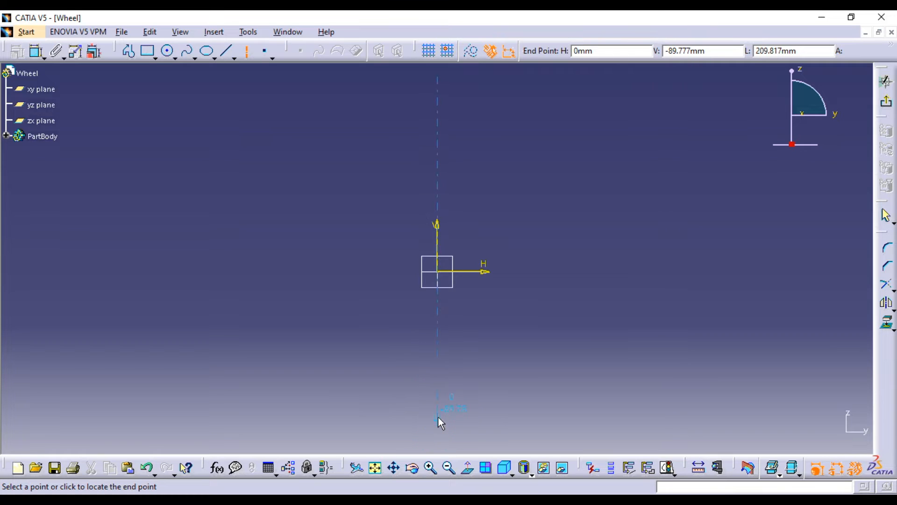
{"action": "left_click", "coordinate": [437, 415]}
{"action": "left_click", "coordinate": [431, 51]}
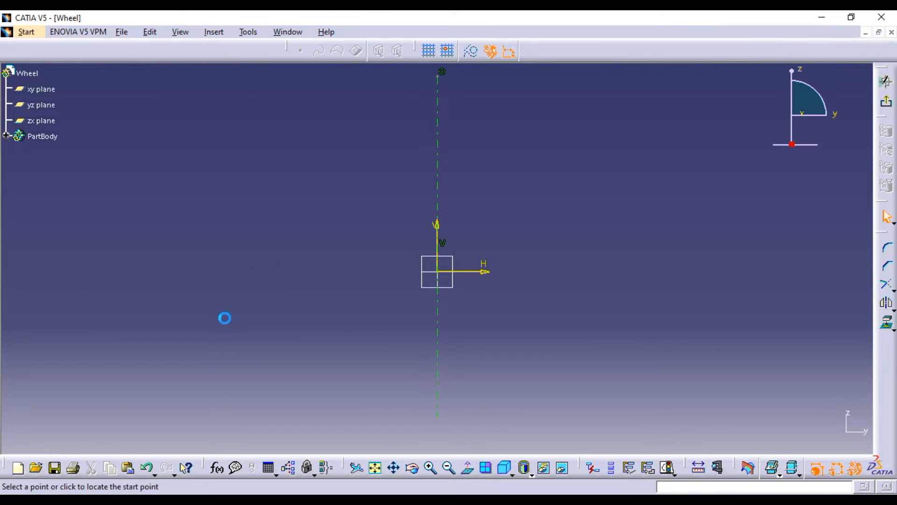
{"action": "left_click", "coordinate": [209, 271]}
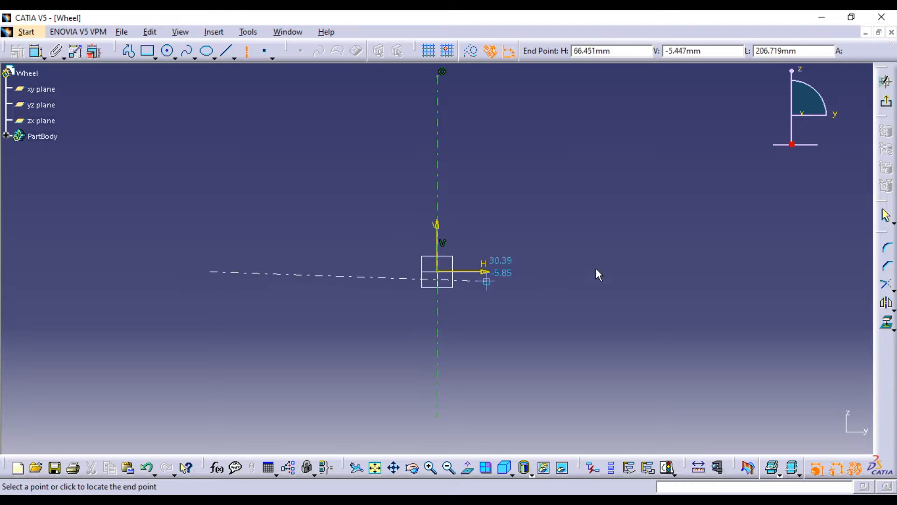
{"action": "left_click", "coordinate": [709, 271]}
{"action": "mouse_move", "coordinate": [659, 192]}
{"action": "middle_mouse_down"}
{"action": "mouse_move", "coordinate": [625, 204]}
{"action": "mouse_move", "coordinate": [579, 246]}
{"action": "middle_mouse_up"}
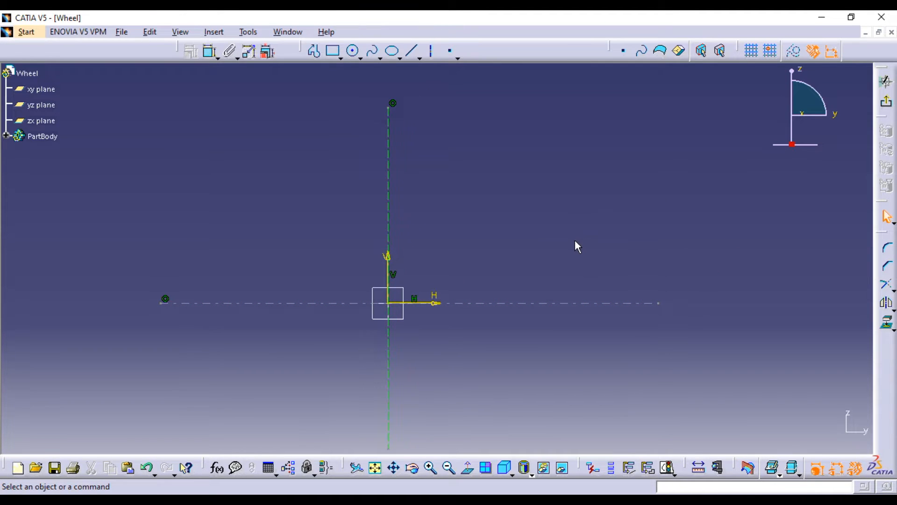
Step: Draw a horizontal line about 52 mm long above the horizontal axis, and a vertical line about 75 mm long upward from its outer end
{"action": "left_click", "coordinate": [412, 50]}
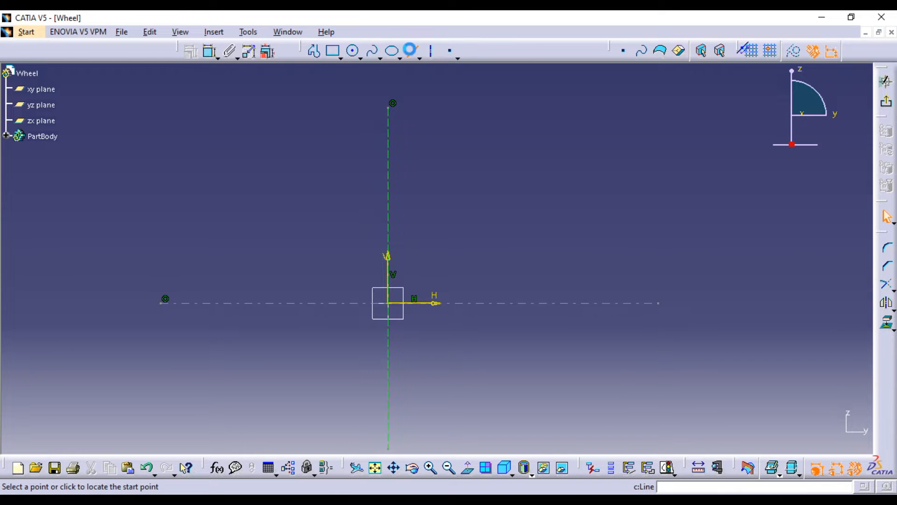
{"action": "left_click", "coordinate": [411, 262]}
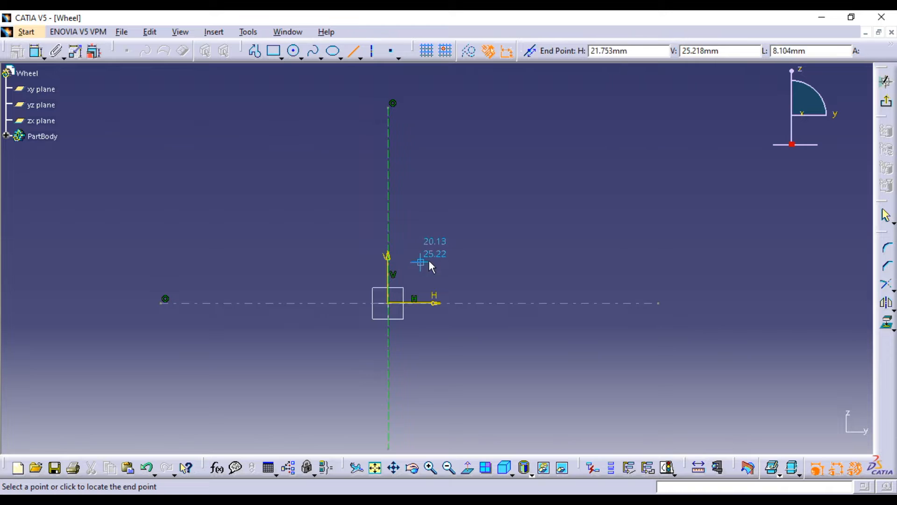
{"action": "left_click", "coordinate": [494, 262]}
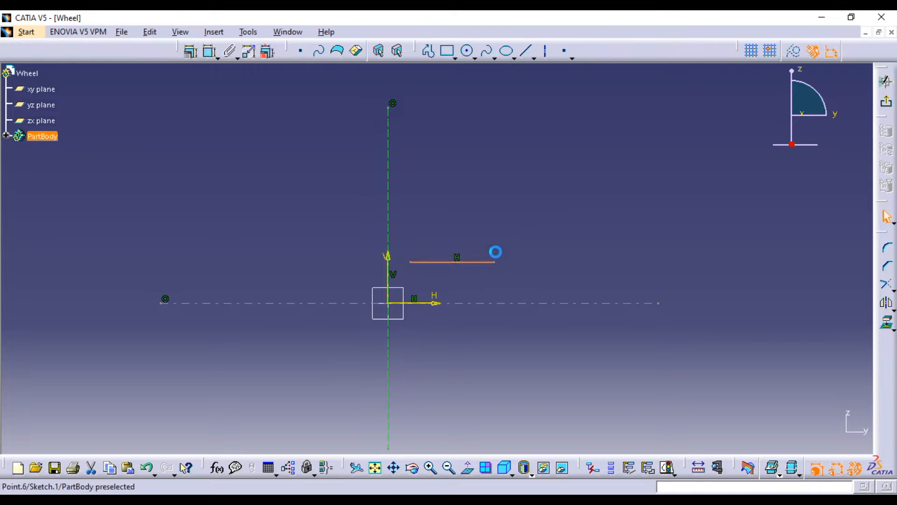
{"action": "left_click", "coordinate": [532, 53]}
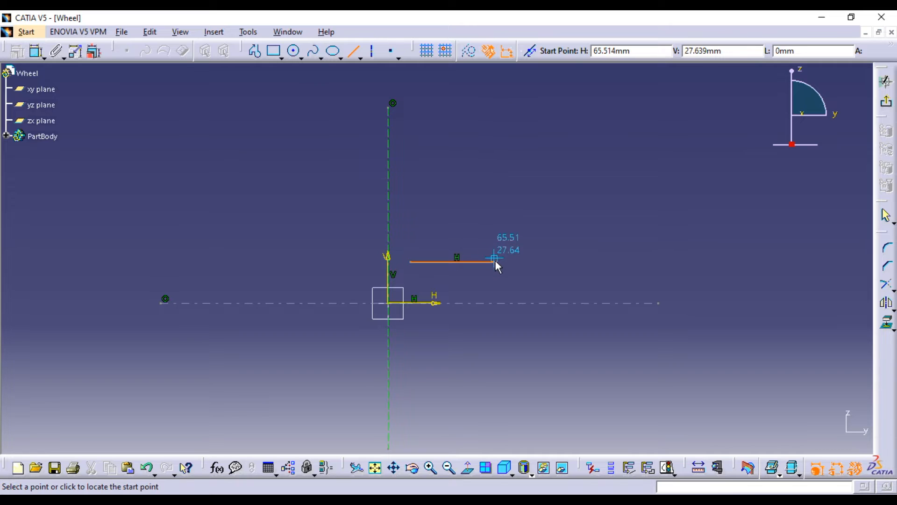
{"action": "left_click", "coordinate": [495, 262]}
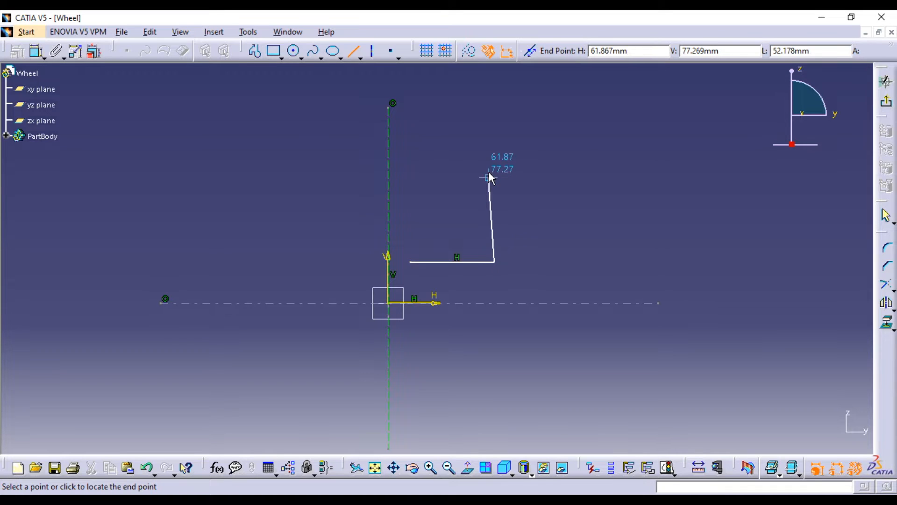
{"action": "left_click", "coordinate": [494, 140]}
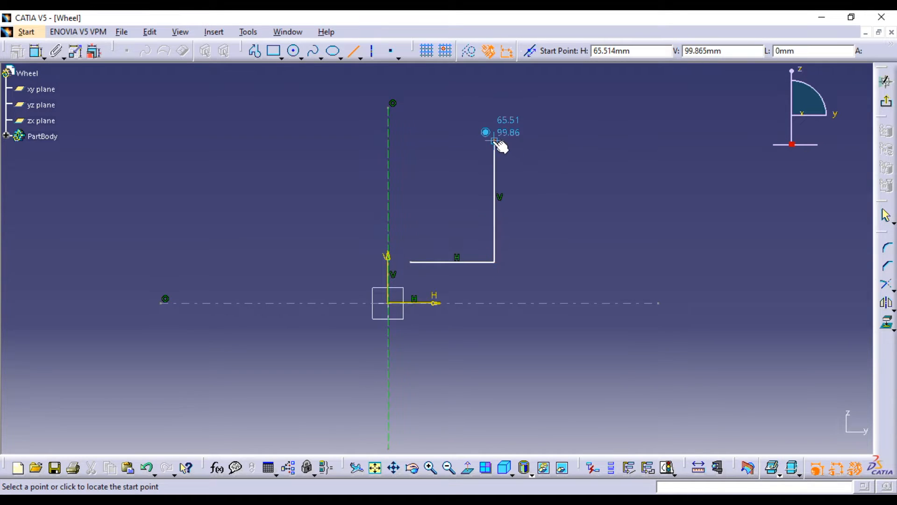
Step: From the long vertical line's upper end, draw a horizontal line about 4.5 mm inward and a vertical line about 8.5 mm upward
{"action": "left_click", "coordinate": [494, 142]}
{"action": "left_click", "coordinate": [487, 140]}
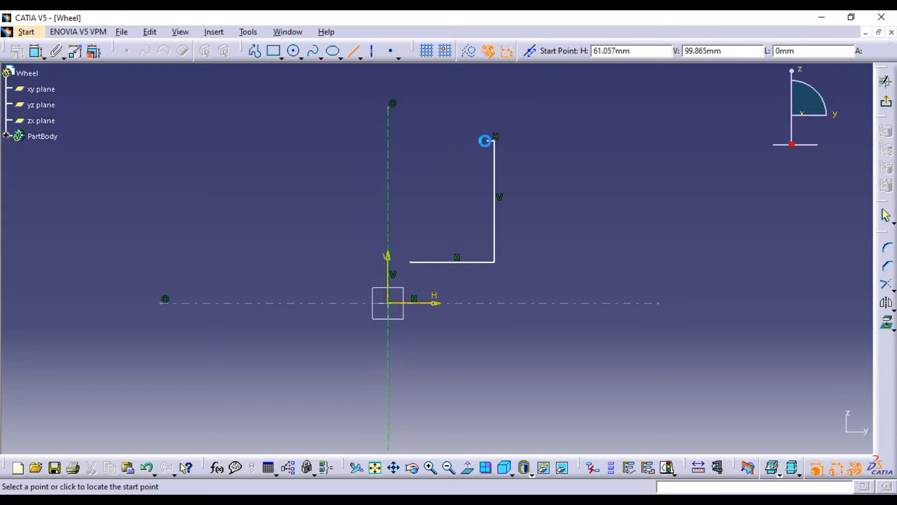
{"action": "left_click", "coordinate": [488, 141]}
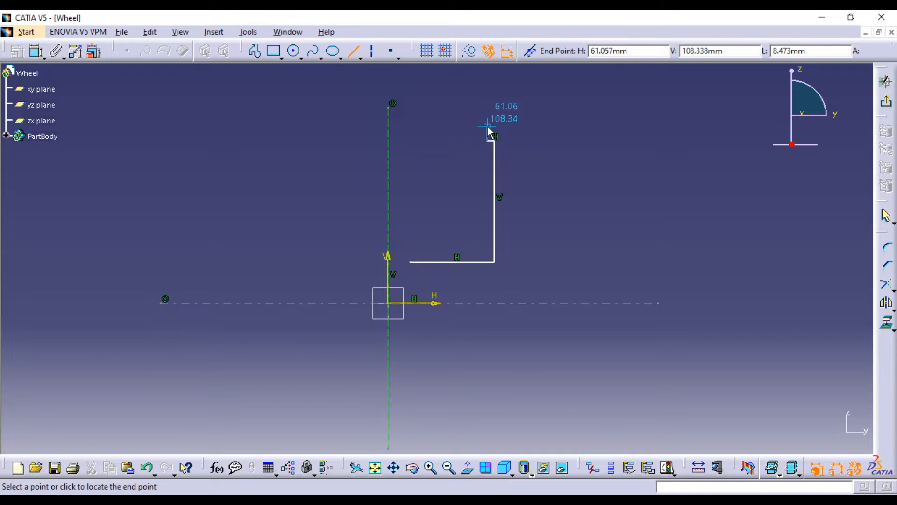
{"action": "left_click", "coordinate": [486, 125]}
{"action": "mouse_move", "coordinate": [511, 150]}
{"action": "middle_mouse_down"}
{"action": "mouse_move", "coordinate": [511, 206]}
{"action": "mouse_move", "coordinate": [535, 213]}
{"action": "mouse_move", "coordinate": [496, 235]}
{"action": "middle_mouse_up"}
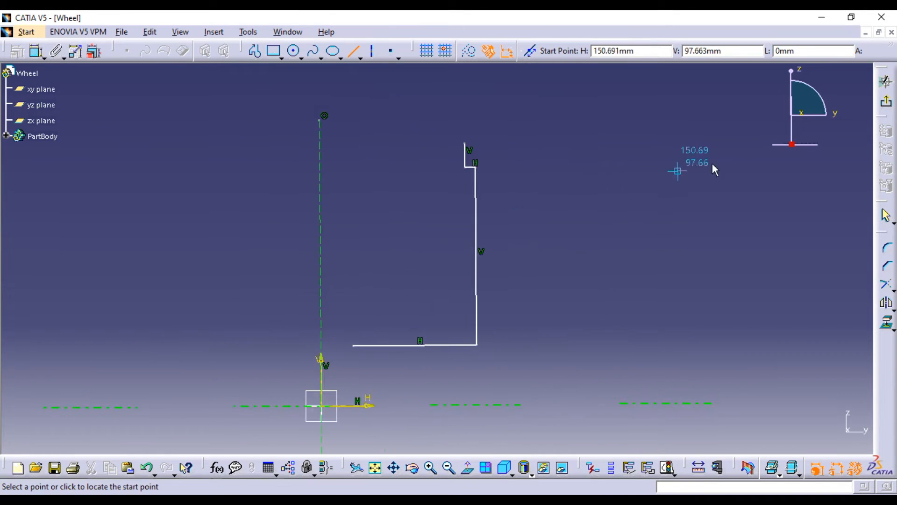
{"action": "left_click", "coordinate": [356, 51]}
{"action": "mouse_move", "coordinate": [542, 236]}
{"action": "middle_mouse_down"}
{"action": "mouse_move", "coordinate": [528, 172]}
{"action": "mouse_move", "coordinate": [529, 191]}
{"action": "mouse_move", "coordinate": [507, 180]}
{"action": "middle_mouse_up"}
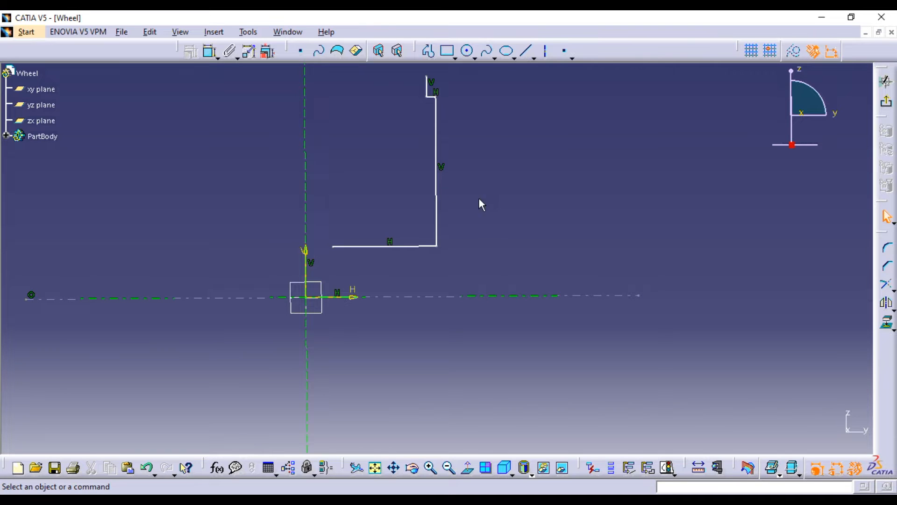
{"action": "mouse_move", "coordinate": [548, 301]}
{"action": "middle_mouse_down"}
{"action": "mouse_move", "coordinate": [484, 205]}
{"action": "mouse_move", "coordinate": [495, 248]}
{"action": "mouse_move", "coordinate": [477, 292]}
{"action": "mouse_move", "coordinate": [467, 295]}
{"action": "middle_mouse_up"}
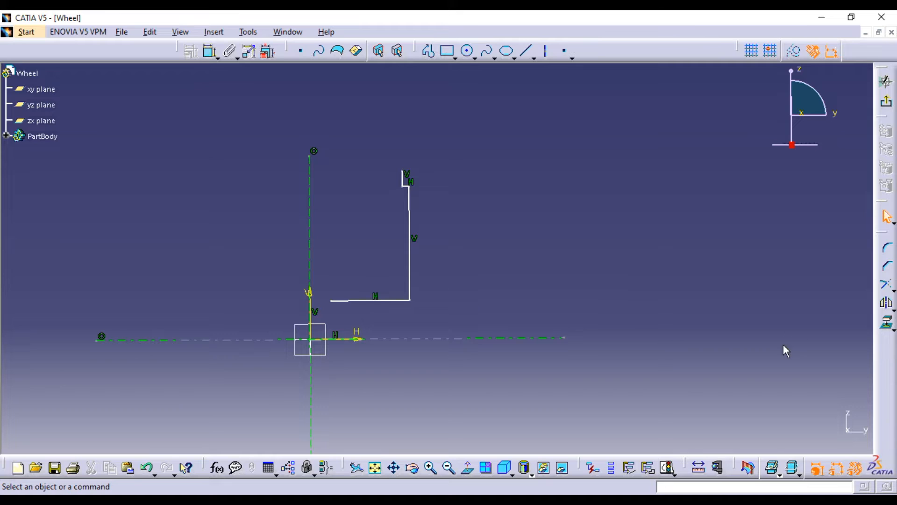
Step: Apply the Vertical constraint to the long vertical line and orient the view normal to the sketch plane
{"action": "left_click", "coordinate": [410, 242]}
{"action": "left_click", "coordinate": [190, 50]}
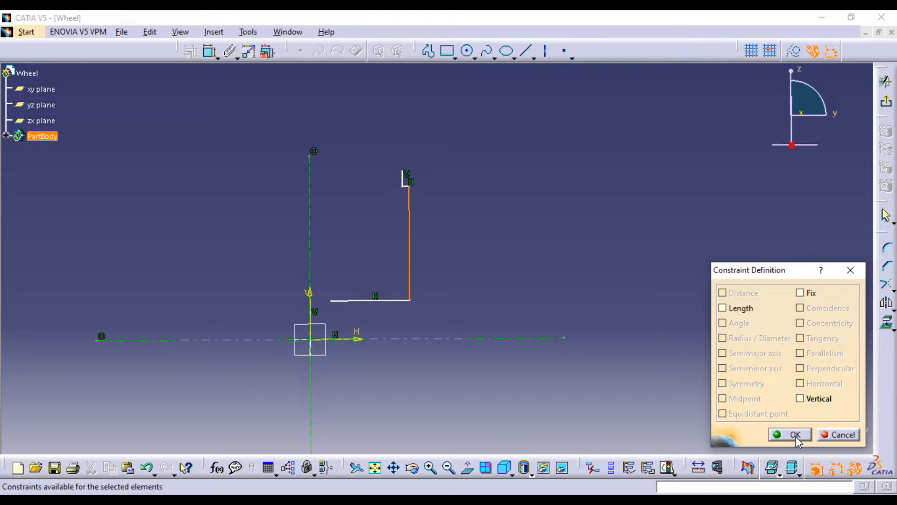
{"action": "left_click", "coordinate": [800, 398]}
{"action": "left_click", "coordinate": [790, 434]}
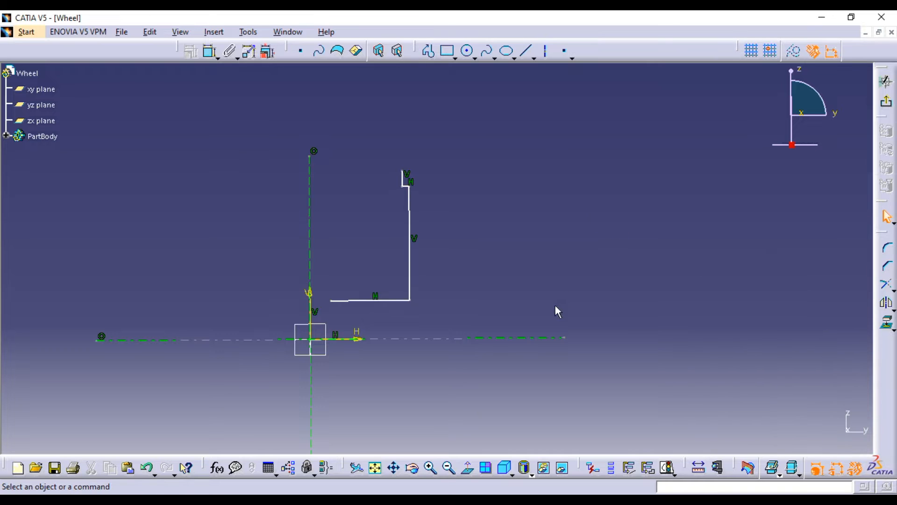
{"action": "left_click", "coordinate": [467, 468]}
Step: Dimension the distance between the lower horizontal line and the horizontal axis and set it to 10 mm
{"action": "mouse_move", "coordinate": [511, 233]}
{"action": "middle_mouse_down"}
{"action": "mouse_move", "coordinate": [479, 274]}
{"action": "mouse_move", "coordinate": [542, 240]}
{"action": "mouse_move", "coordinate": [499, 286]}
{"action": "mouse_move", "coordinate": [471, 245]}
{"action": "middle_mouse_up"}
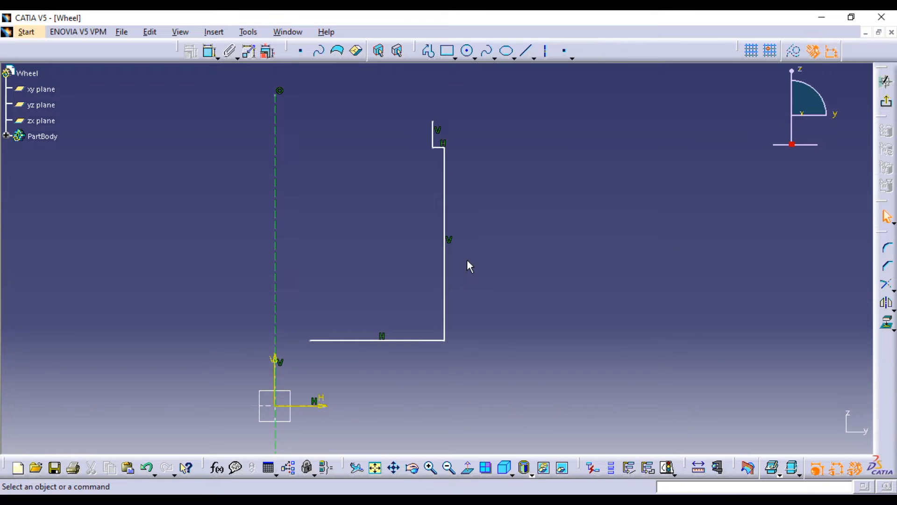
{"action": "middle_click_drag", "start_coordinate": [495, 281], "coordinate": [498, 290]}
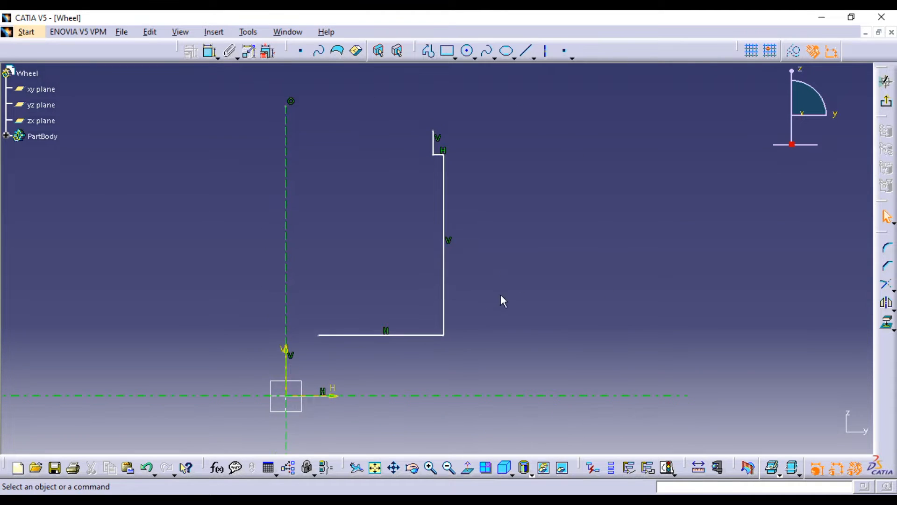
{"action": "middle_click_drag", "start_coordinate": [520, 321], "coordinate": [516, 299]}
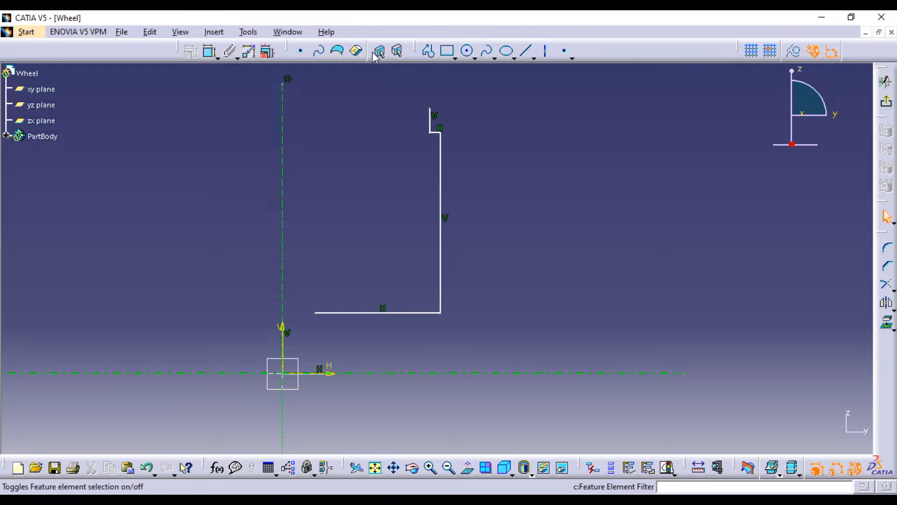
{"action": "left_click", "coordinate": [210, 51]}
{"action": "left_click", "coordinate": [374, 314]}
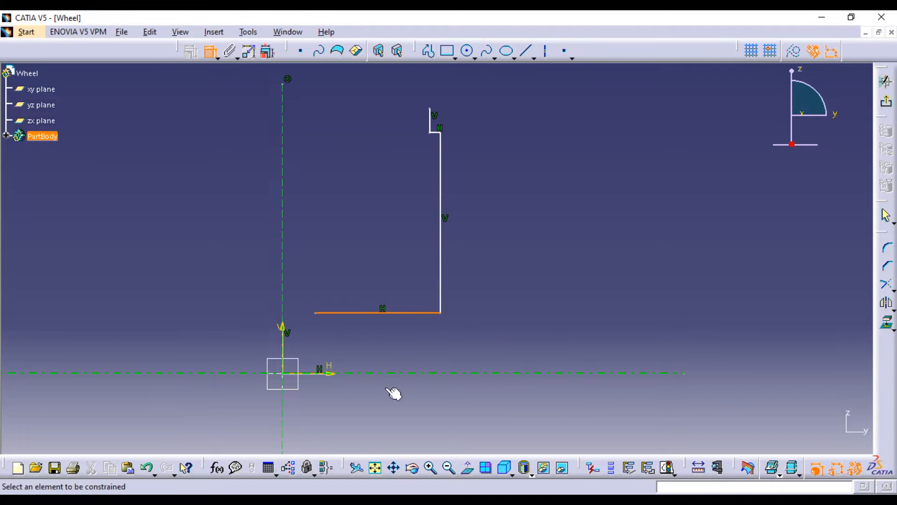
{"action": "left_click", "coordinate": [393, 374]}
{"action": "left_click", "coordinate": [423, 358]}
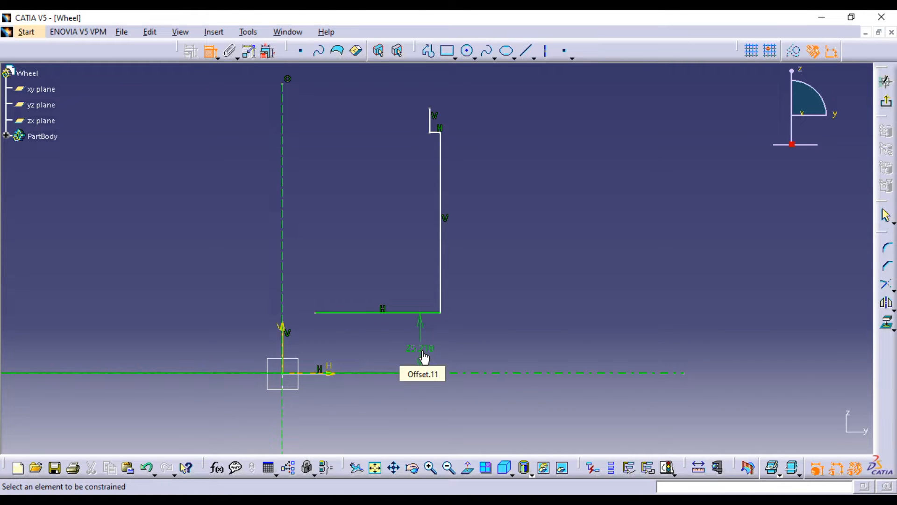
{"action": "double_click", "coordinate": [421, 351]}
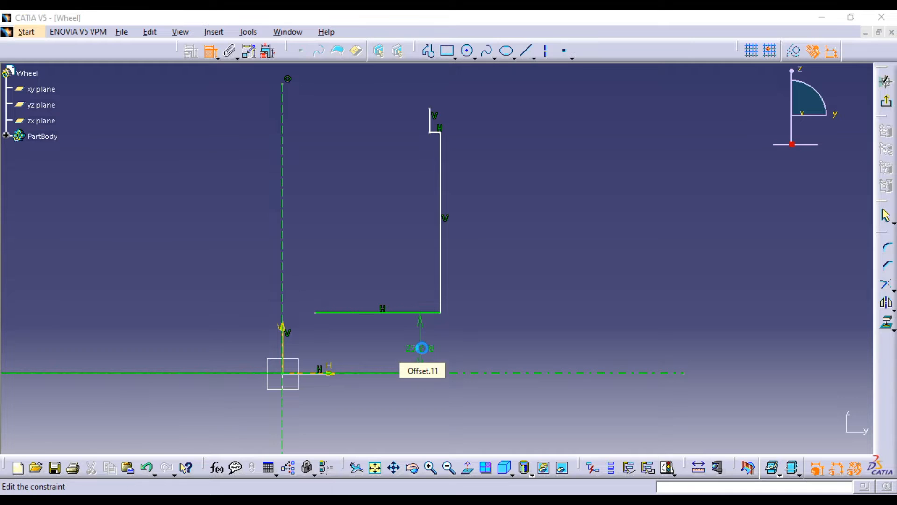
{"action": "type", "text": "10"}
{"action": "key", "text": "Return"}
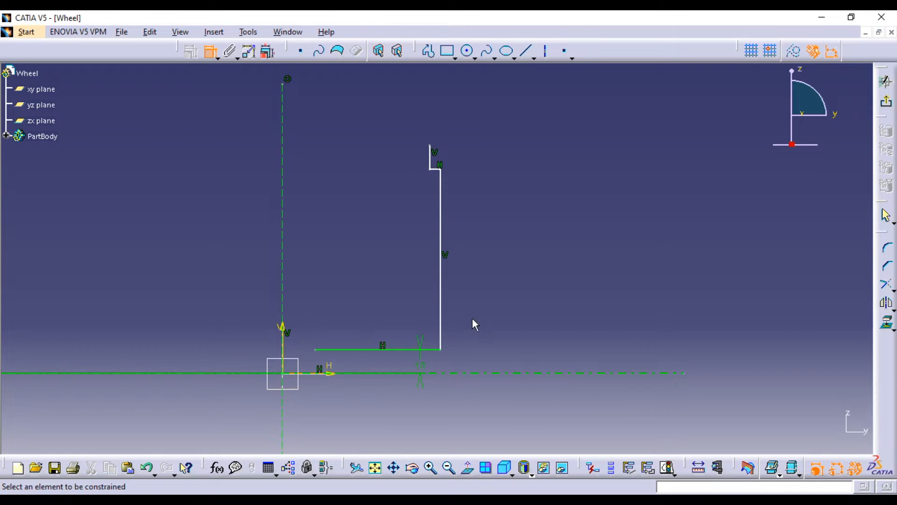
Step: Set the distance between the lower horizontal line and the horizontal axis to 22.5 mm
{"action": "middle_click_drag", "start_coordinate": [483, 316], "coordinate": [473, 252]}
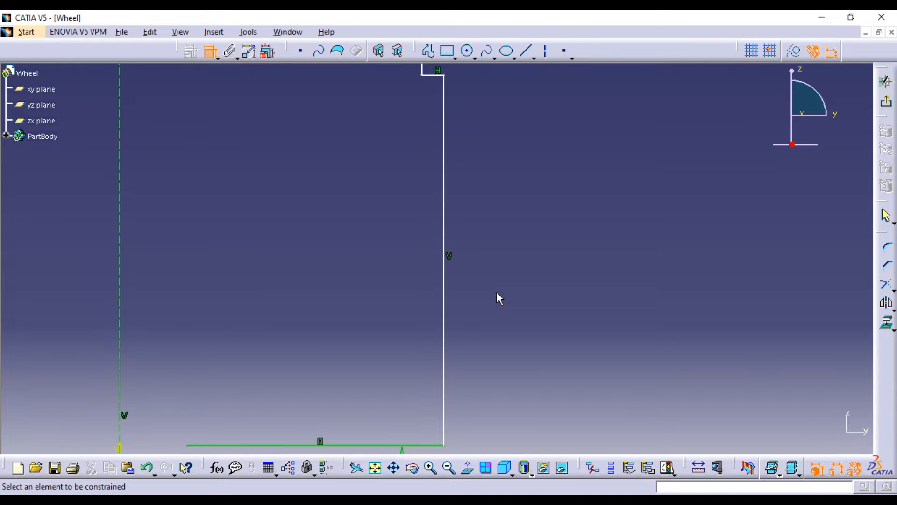
{"action": "mouse_move", "coordinate": [497, 292]}
{"action": "middle_mouse_down"}
{"action": "mouse_move", "coordinate": [501, 333]}
{"action": "mouse_move", "coordinate": [491, 250]}
{"action": "middle_mouse_up"}
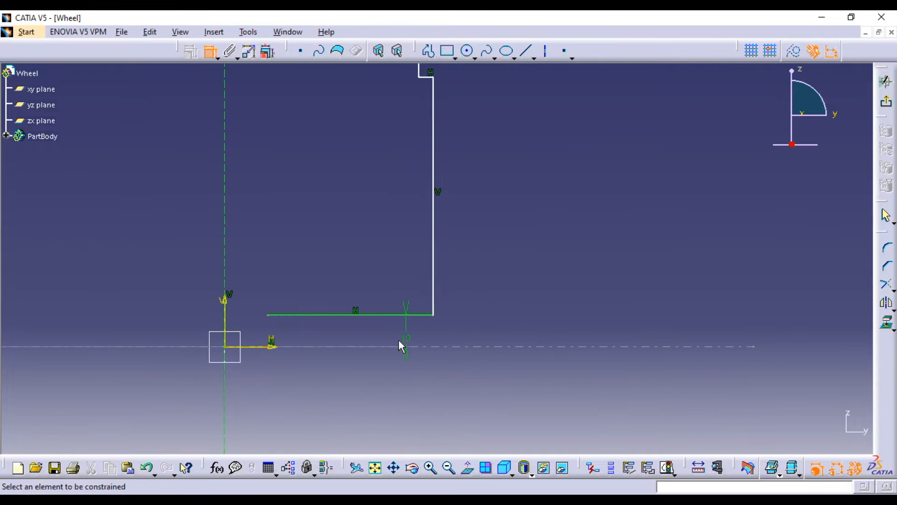
{"action": "double_click", "coordinate": [409, 342]}
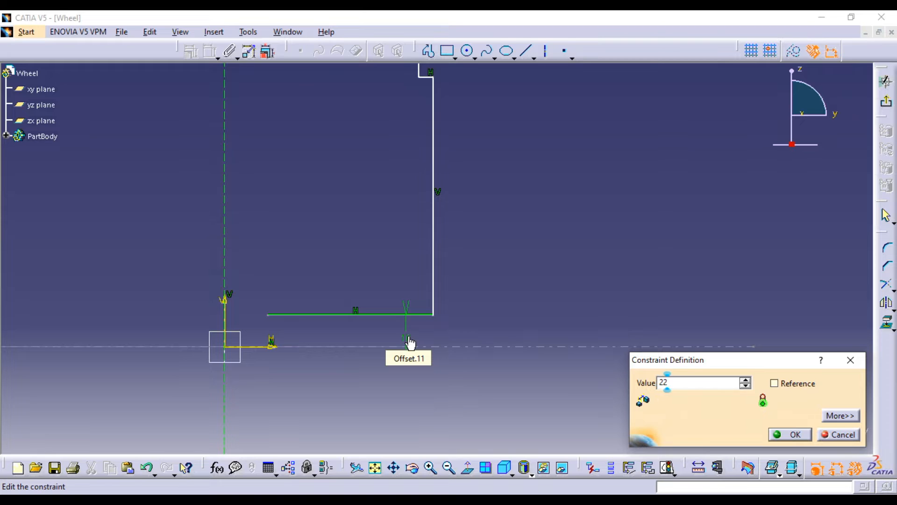
{"action": "key", "text": "Return"}
Step: Dimension the distance between the short upper horizontal line and the horizontal axis and set it to 218/2 mm
{"action": "mouse_move", "coordinate": [522, 243]}
{"action": "middle_mouse_down"}
{"action": "mouse_move", "coordinate": [519, 256]}
{"action": "mouse_move", "coordinate": [518, 241]}
{"action": "mouse_move", "coordinate": [500, 271]}
{"action": "mouse_move", "coordinate": [477, 280]}
{"action": "mouse_move", "coordinate": [491, 253]}
{"action": "mouse_move", "coordinate": [489, 266]}
{"action": "middle_mouse_up"}
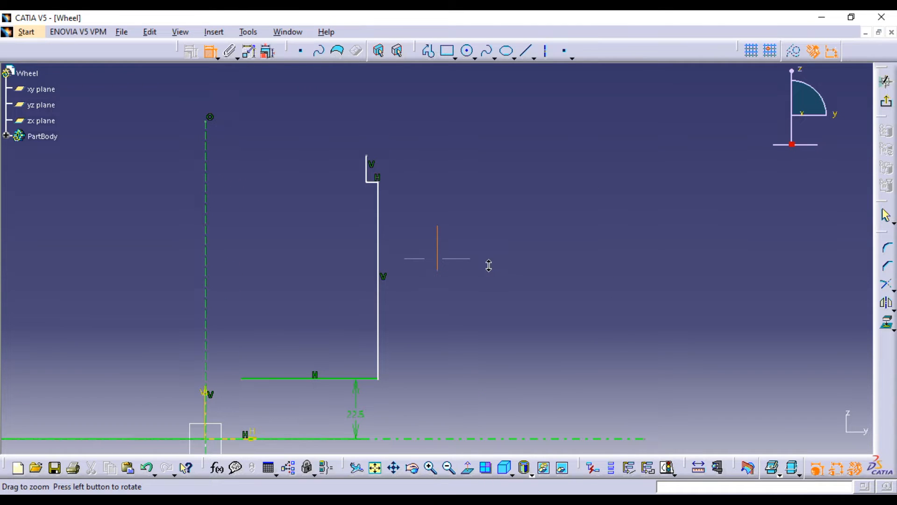
{"action": "middle_click_drag", "start_coordinate": [489, 266], "coordinate": [489, 265]}
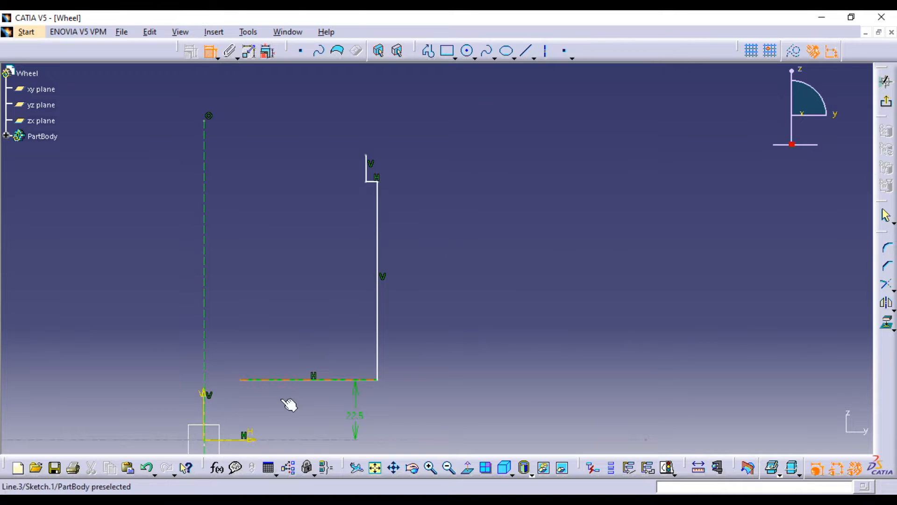
{"action": "middle_click_drag", "start_coordinate": [509, 339], "coordinate": [515, 295]}
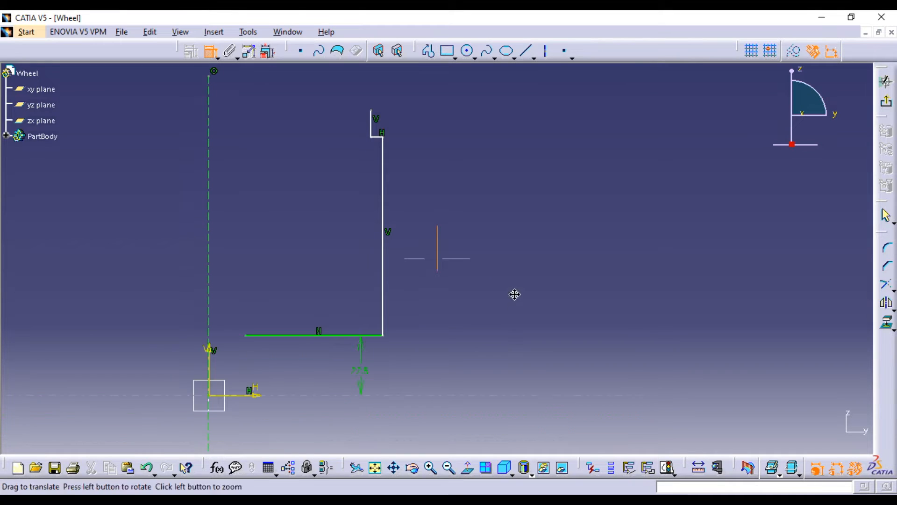
{"action": "left_click", "coordinate": [378, 133]}
{"action": "left_click", "coordinate": [435, 393]}
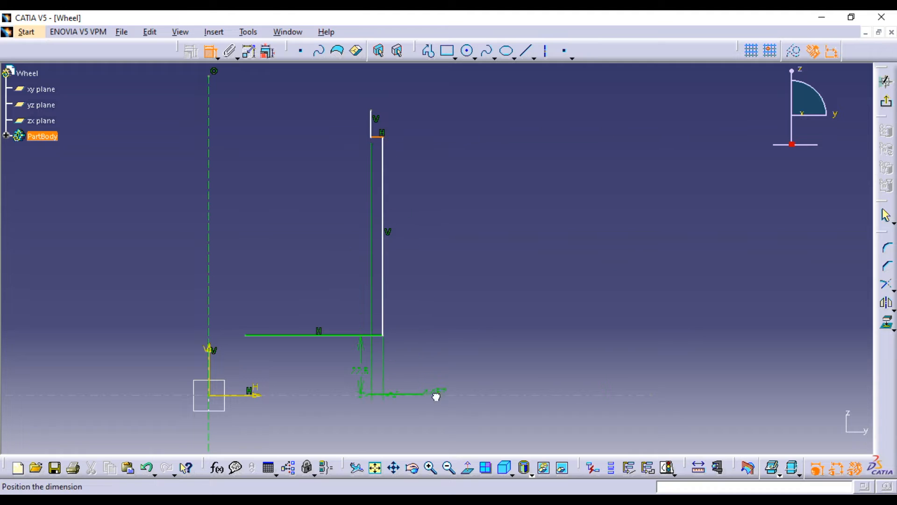
{"action": "left_click", "coordinate": [235, 208]}
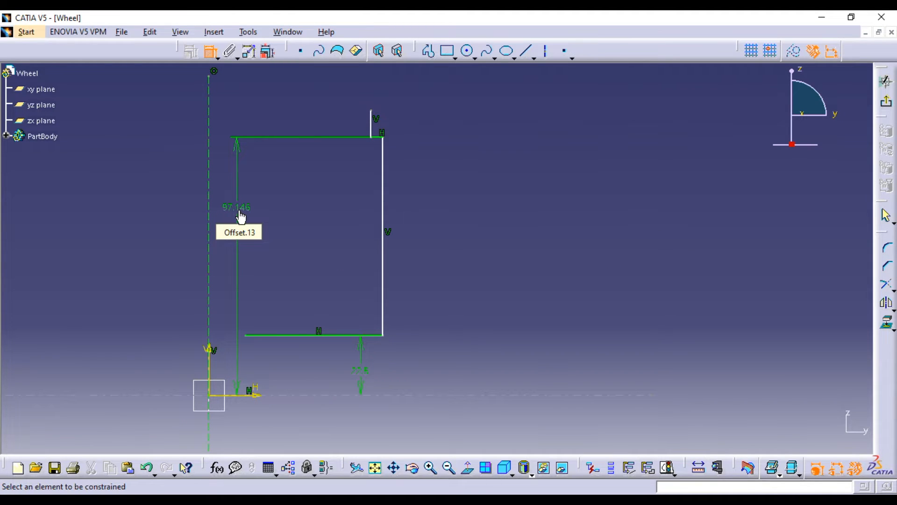
{"action": "double_click", "coordinate": [240, 207]}
{"action": "type", "text": "218/2"}
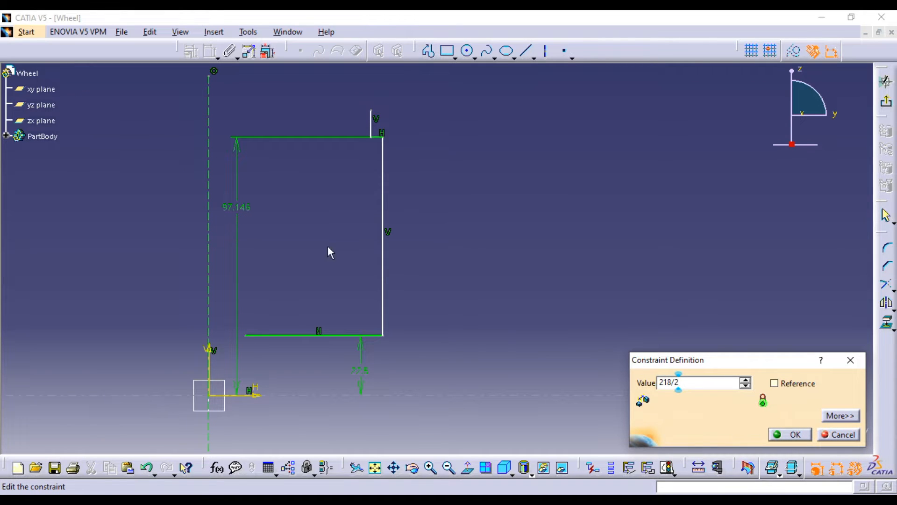
{"action": "key", "text": "Return"}
Step: Dimension the distance from the short vertical line's upper end to the horizontal axis and set it to 254/2 mm
{"action": "mouse_move", "coordinate": [559, 164]}
{"action": "middle_mouse_down"}
{"action": "mouse_move", "coordinate": [506, 193]}
{"action": "mouse_move", "coordinate": [527, 215]}
{"action": "middle_mouse_up"}
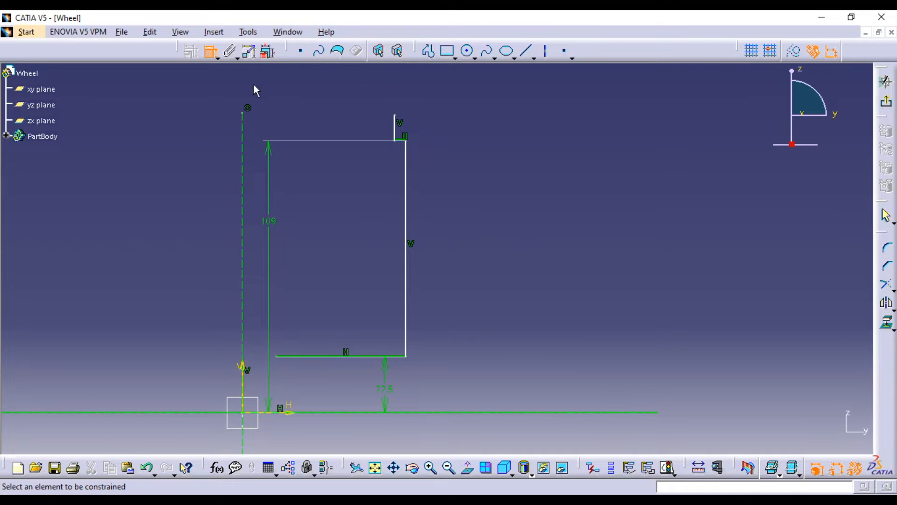
{"action": "left_click", "coordinate": [395, 118]}
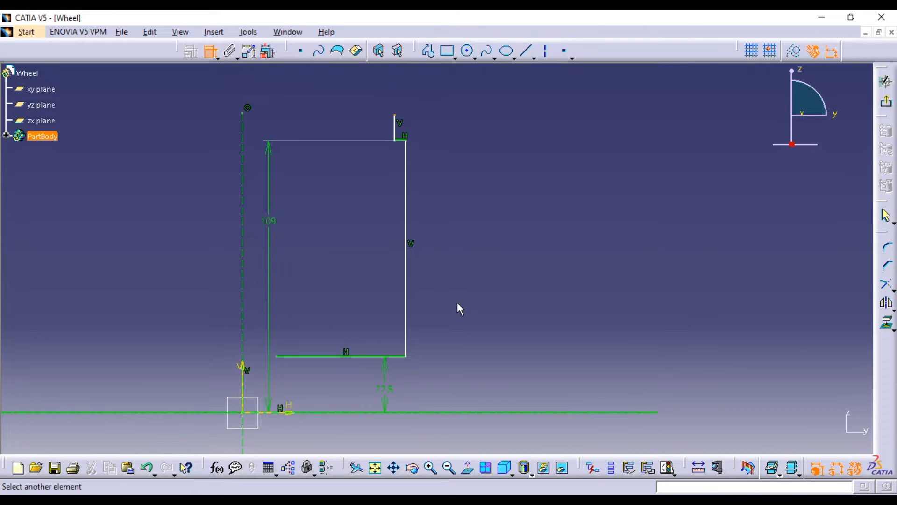
{"action": "left_click", "coordinate": [430, 414]}
{"action": "left_click", "coordinate": [182, 248]}
{"action": "double_click", "coordinate": [181, 247]}
{"action": "type", "text": "27mm"}
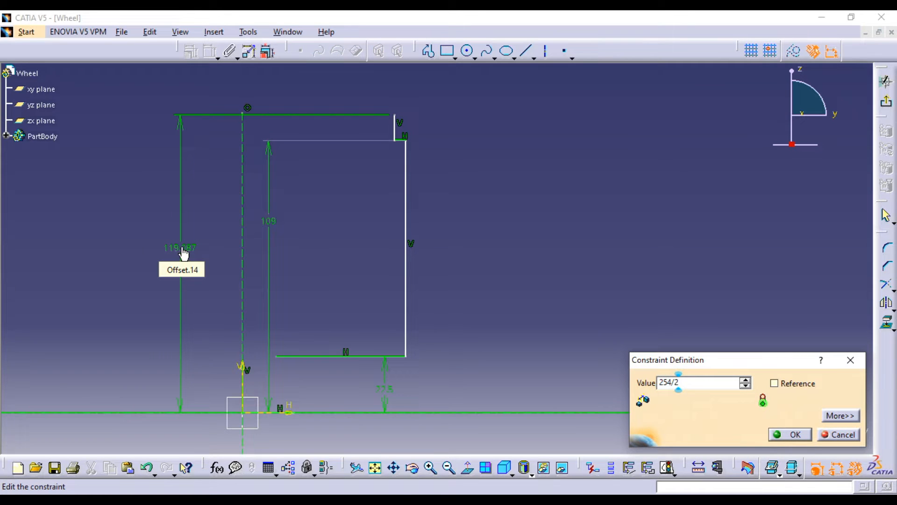
{"action": "left_click", "coordinate": [791, 434]}
Step: Draw a vertical axis about 165 mm long just outside the profile's long vertical line, crossing the horizontal axis
{"action": "mouse_move", "coordinate": [557, 237]}
{"action": "middle_mouse_down"}
{"action": "mouse_move", "coordinate": [534, 230]}
{"action": "mouse_move", "coordinate": [486, 253]}
{"action": "mouse_move", "coordinate": [479, 294]}
{"action": "mouse_move", "coordinate": [479, 220]}
{"action": "mouse_move", "coordinate": [481, 244]}
{"action": "middle_mouse_up"}
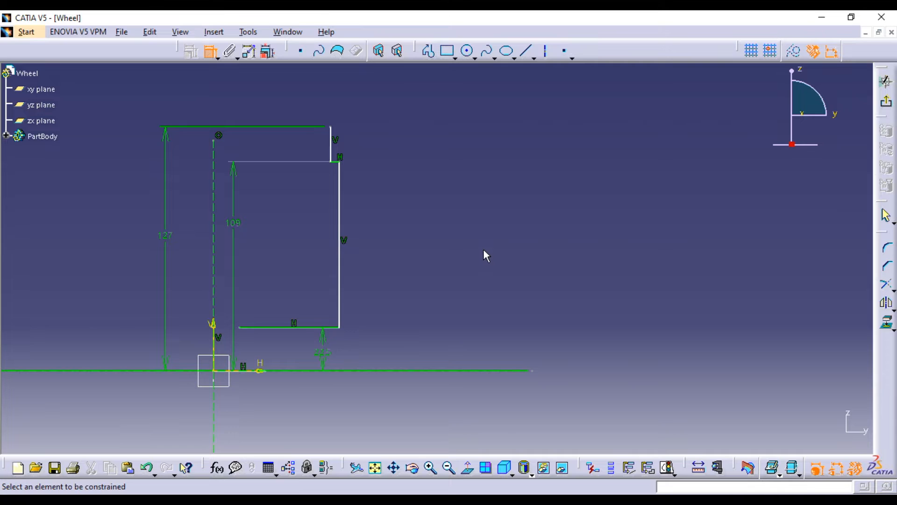
{"action": "left_click", "coordinate": [526, 50]}
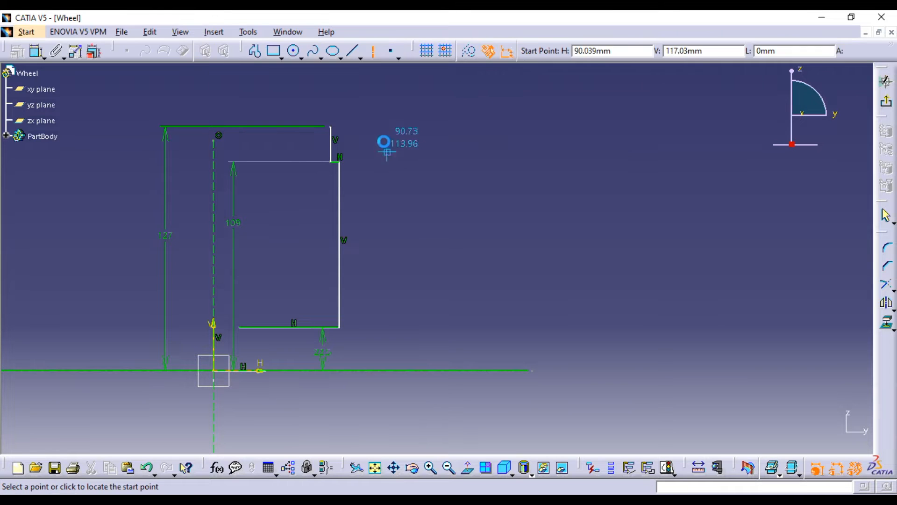
{"action": "left_click", "coordinate": [378, 120]}
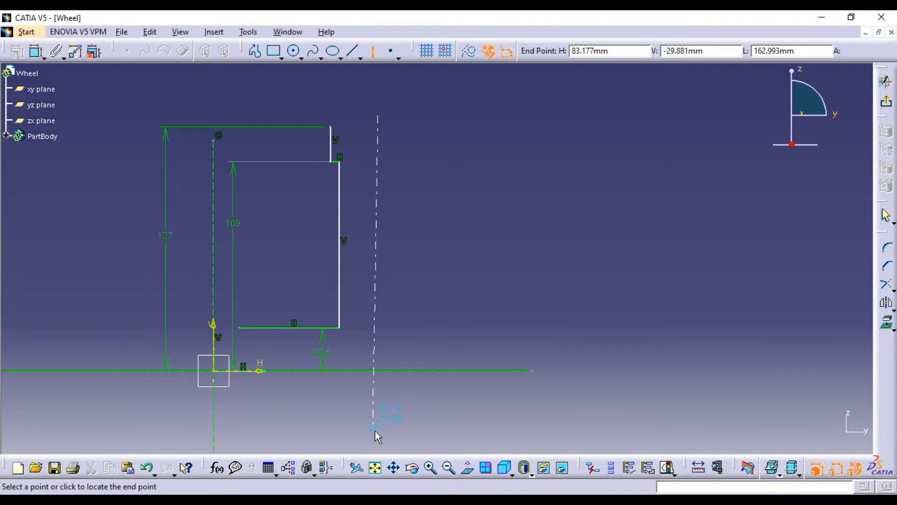
{"action": "left_click", "coordinate": [378, 434]}
{"action": "left_click", "coordinate": [516, 292]}
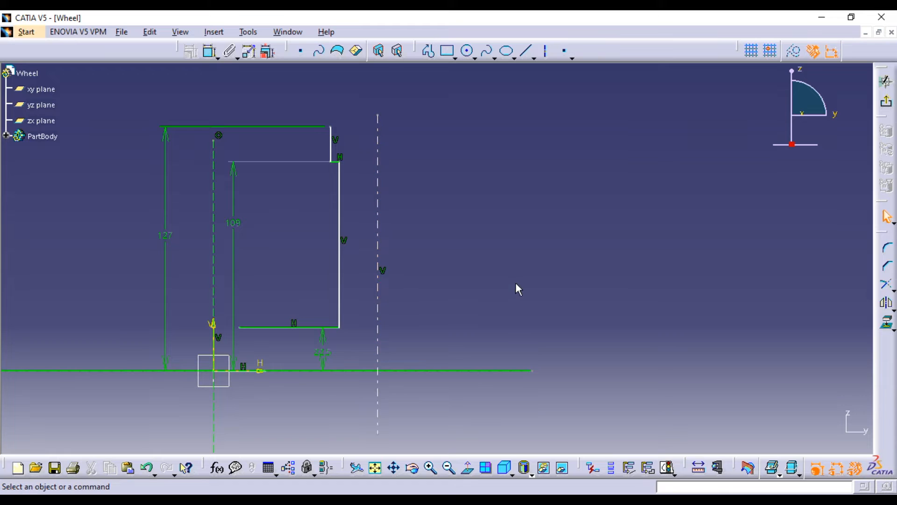
Step: Dimension the distance between the long vertical line and the new vertical axis and set it to 12.5 mm
{"action": "middle_click_drag", "start_coordinate": [516, 284], "coordinate": [530, 266]}
{"action": "left_click", "coordinate": [515, 284]}
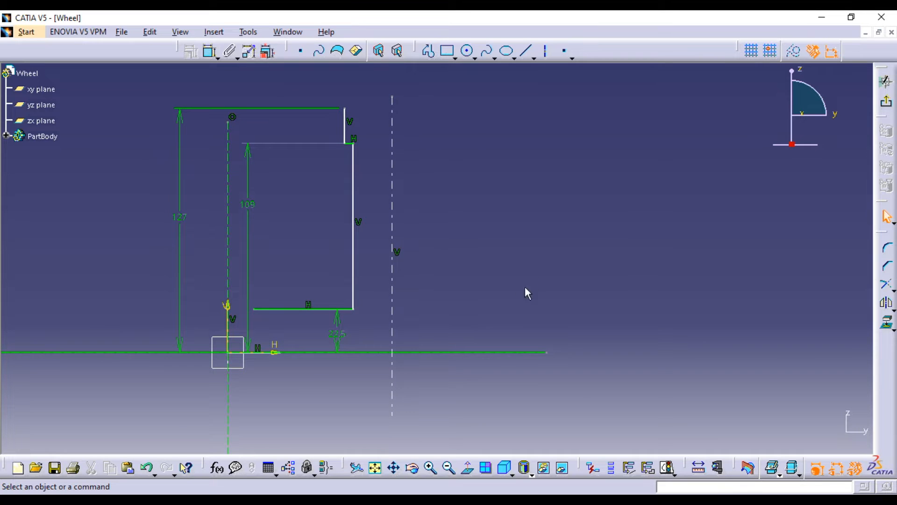
{"action": "mouse_move", "coordinate": [537, 264]}
{"action": "middle_mouse_down"}
{"action": "mouse_move", "coordinate": [537, 246]}
{"action": "mouse_move", "coordinate": [554, 279]}
{"action": "mouse_move", "coordinate": [534, 285]}
{"action": "middle_mouse_up"}
{"action": "left_click", "coordinate": [209, 50]}
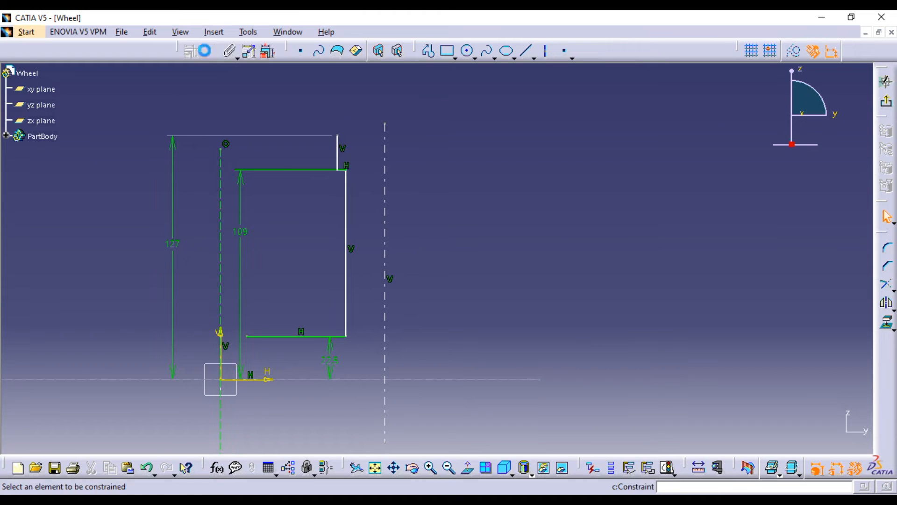
{"action": "left_click", "coordinate": [350, 309]}
{"action": "left_click", "coordinate": [387, 334]}
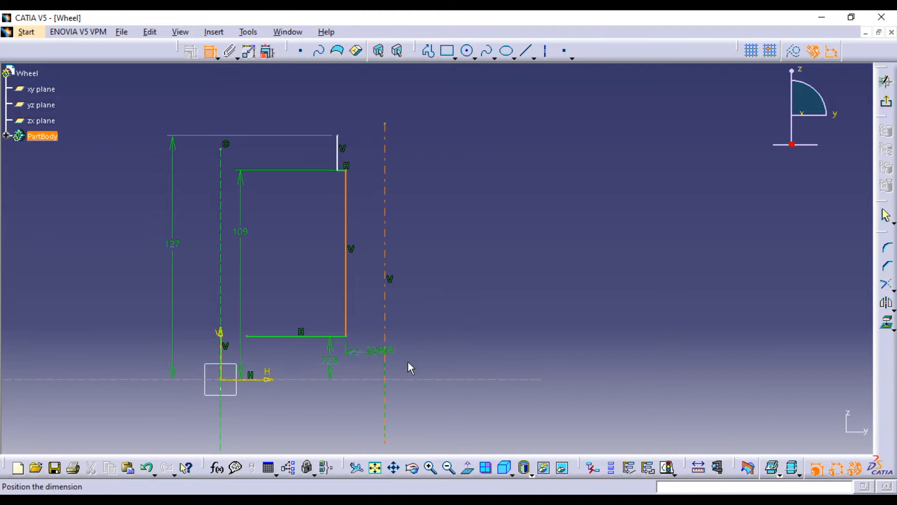
{"action": "double_click", "coordinate": [426, 367]}
{"action": "type", "text": "12.5mm"}
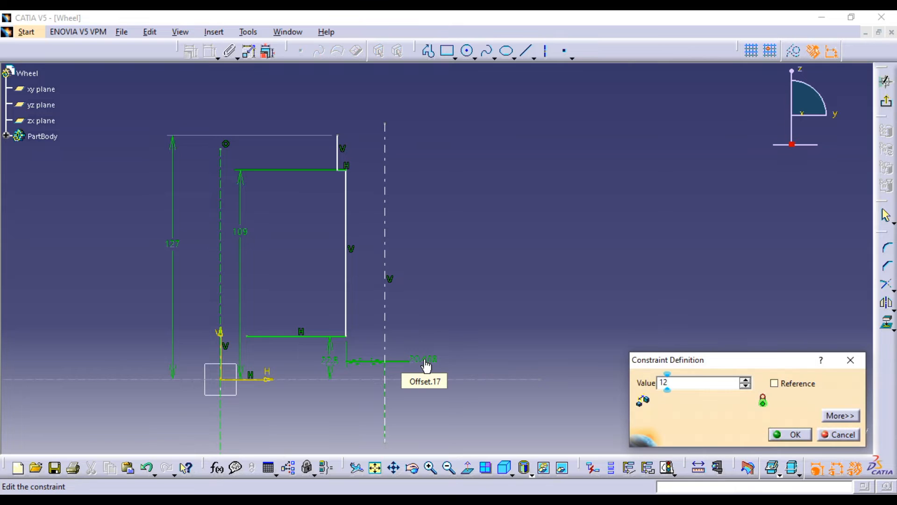
{"action": "left_click", "coordinate": [797, 436]}
Step: Draw a horizontal line about 9 mm long from the short vertical line's upper end toward the new vertical axis
{"action": "mouse_move", "coordinate": [554, 246]}
{"action": "middle_mouse_down"}
{"action": "mouse_move", "coordinate": [537, 269]}
{"action": "mouse_move", "coordinate": [501, 248]}
{"action": "mouse_move", "coordinate": [513, 228]}
{"action": "mouse_move", "coordinate": [496, 201]}
{"action": "middle_mouse_up"}
{"action": "left_click", "coordinate": [536, 248]}
{"action": "mouse_move", "coordinate": [474, 231]}
{"action": "middle_mouse_down"}
{"action": "mouse_move", "coordinate": [461, 200]}
{"action": "mouse_move", "coordinate": [461, 264]}
{"action": "middle_mouse_up"}
{"action": "left_click", "coordinate": [527, 51]}
{"action": "mouse_move", "coordinate": [268, 162]}
{"action": "middle_mouse_down"}
{"action": "mouse_move", "coordinate": [387, 181]}
{"action": "mouse_move", "coordinate": [326, 146]}
{"action": "middle_mouse_up"}
{"action": "left_click", "coordinate": [318, 144]}
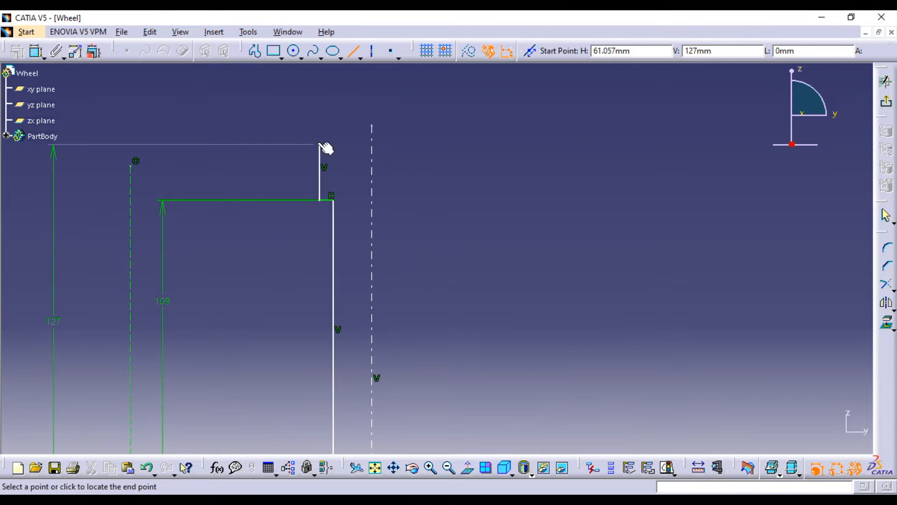
{"action": "left_click", "coordinate": [348, 144]}
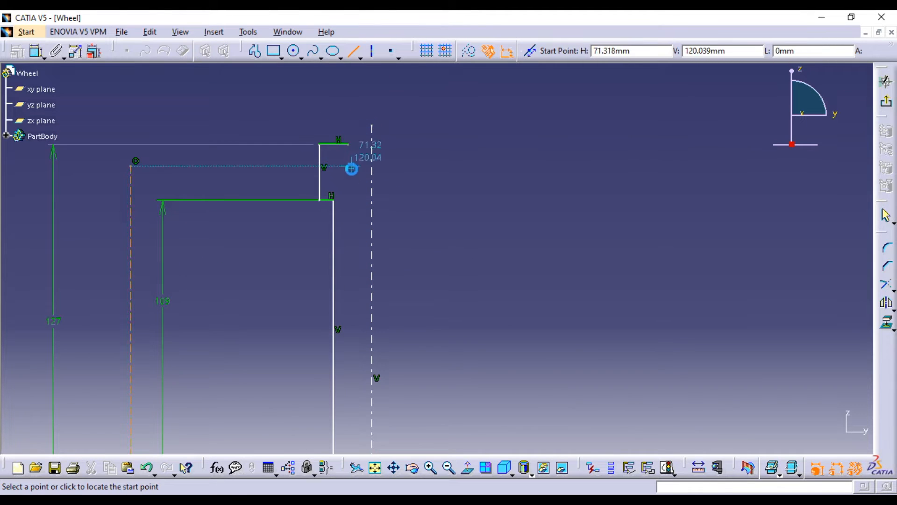
Step: Continue the profile with a slanted line about 13 mm downward and a horizontal line about 4.3 mm long ending on the new vertical axis
{"action": "left_click", "coordinate": [348, 144]}
{"action": "mouse_move", "coordinate": [354, 183]}
{"action": "middle_mouse_down"}
{"action": "mouse_move", "coordinate": [344, 164]}
{"action": "mouse_move", "coordinate": [337, 186]}
{"action": "middle_mouse_up"}
{"action": "left_click", "coordinate": [332, 180]}
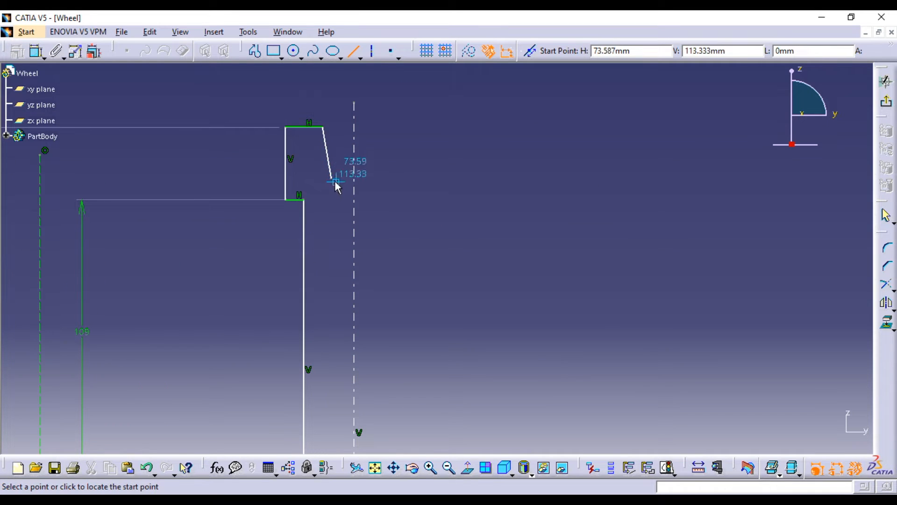
{"action": "left_click", "coordinate": [331, 177]}
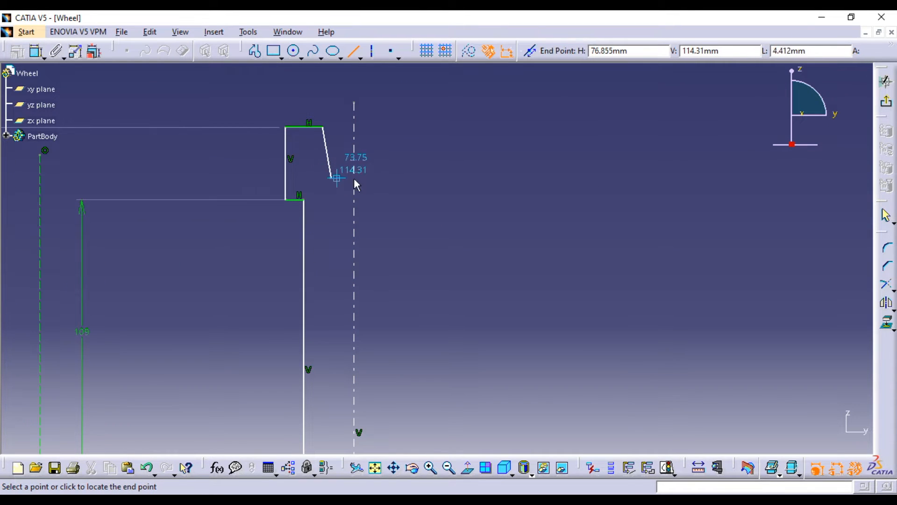
{"action": "left_click", "coordinate": [354, 178]}
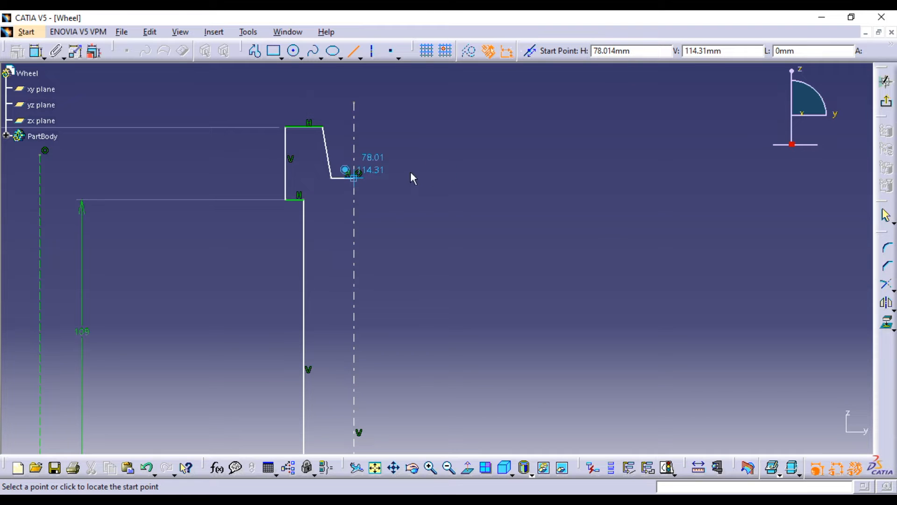
{"action": "left_click", "coordinate": [353, 50]}
Step: Dimension the length of the short horizontal line ending on the new vertical axis and set it to 9.5/2 mm
{"action": "mouse_move", "coordinate": [420, 159]}
{"action": "middle_mouse_down"}
{"action": "mouse_move", "coordinate": [443, 258]}
{"action": "mouse_move", "coordinate": [432, 187]}
{"action": "mouse_move", "coordinate": [472, 247]}
{"action": "middle_mouse_up"}
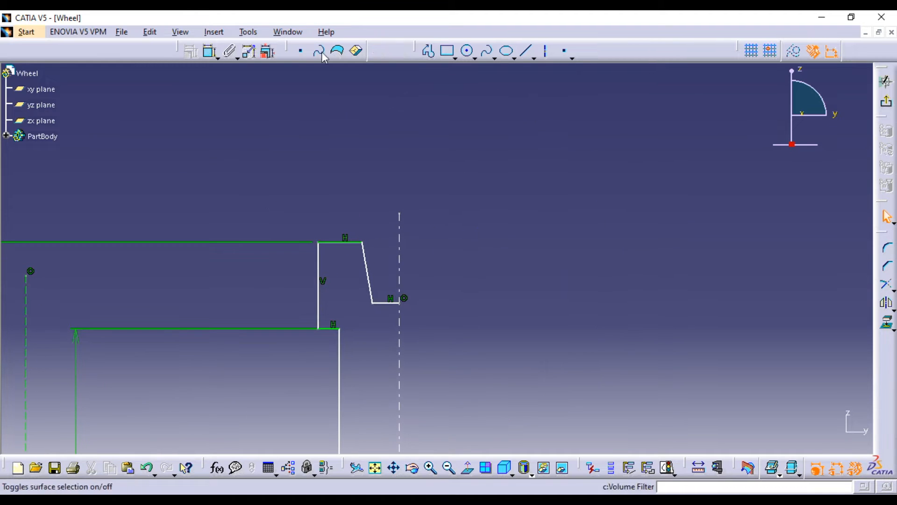
{"action": "left_click", "coordinate": [209, 50]}
{"action": "left_click", "coordinate": [387, 303]}
{"action": "left_click", "coordinate": [363, 331]}
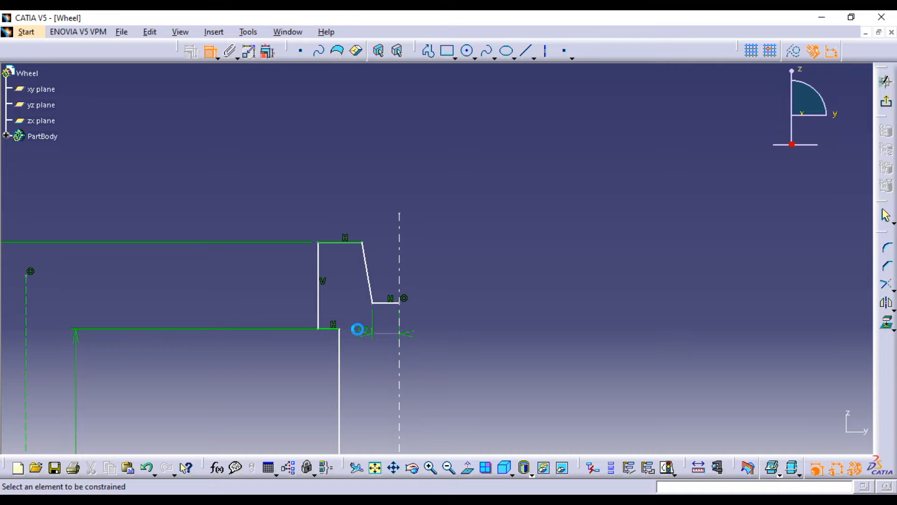
{"action": "double_click", "coordinate": [359, 331]}
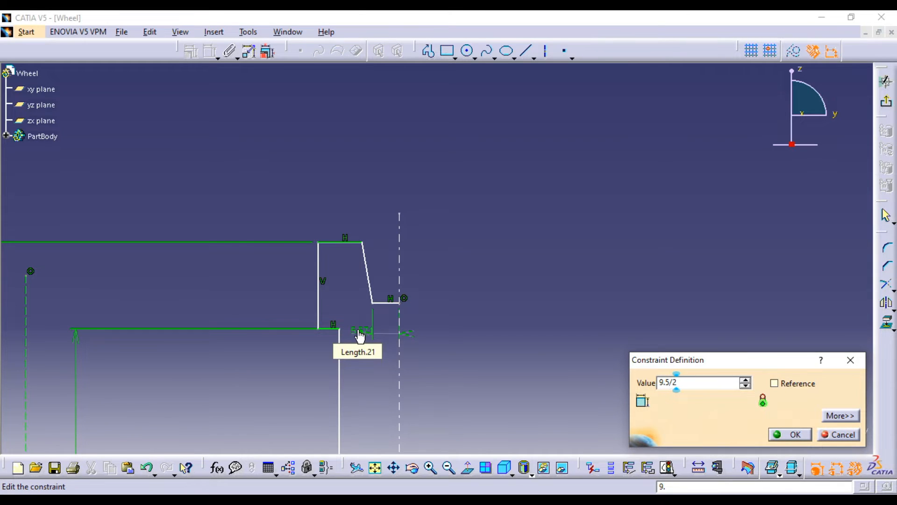
{"action": "left_click", "coordinate": [790, 434]}
{"action": "mouse_move", "coordinate": [593, 247]}
{"action": "middle_mouse_down"}
{"action": "mouse_move", "coordinate": [585, 254]}
{"action": "mouse_move", "coordinate": [563, 174]}
{"action": "mouse_move", "coordinate": [542, 295]}
{"action": "mouse_move", "coordinate": [504, 216]}
{"action": "middle_mouse_up"}
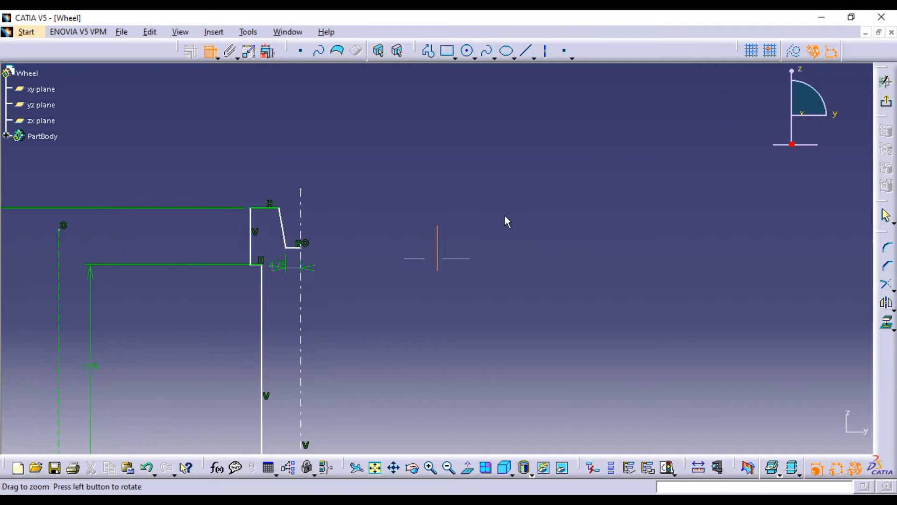
{"action": "mouse_move", "coordinate": [517, 248]}
{"action": "middle_mouse_down"}
{"action": "mouse_move", "coordinate": [480, 226]}
{"action": "mouse_move", "coordinate": [479, 215]}
{"action": "middle_mouse_up"}
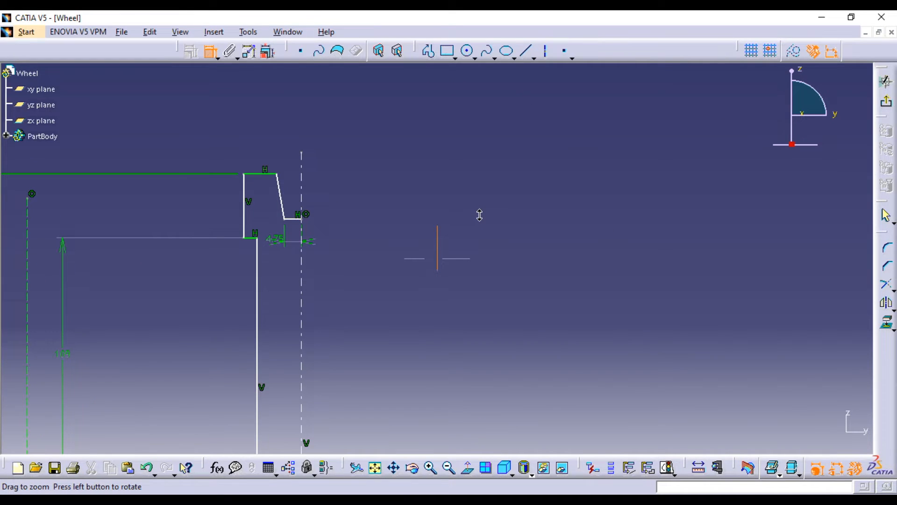
{"action": "left_click", "coordinate": [479, 215]}
{"action": "middle_click_drag", "start_coordinate": [479, 215], "coordinate": [474, 189]}
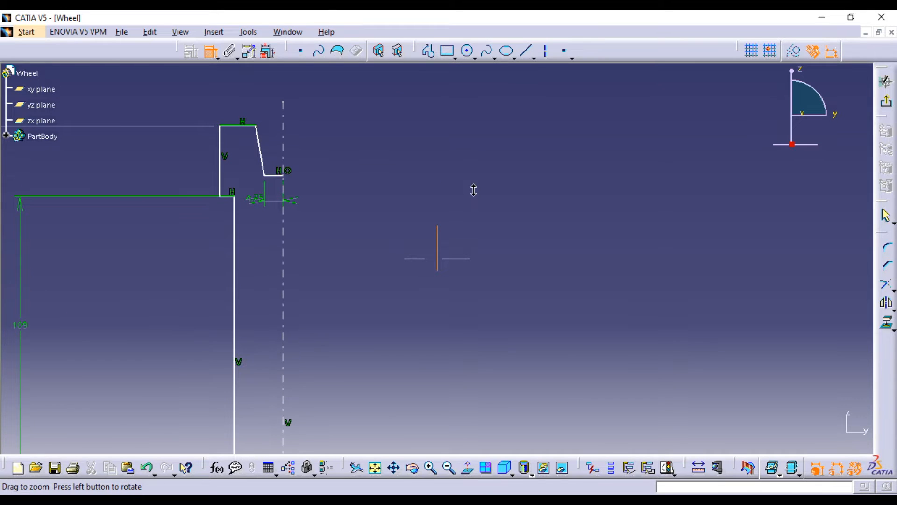
{"action": "mouse_move", "coordinate": [469, 222]}
{"action": "middle_mouse_down"}
{"action": "mouse_move", "coordinate": [474, 170]}
{"action": "mouse_move", "coordinate": [476, 210]}
{"action": "middle_mouse_up"}
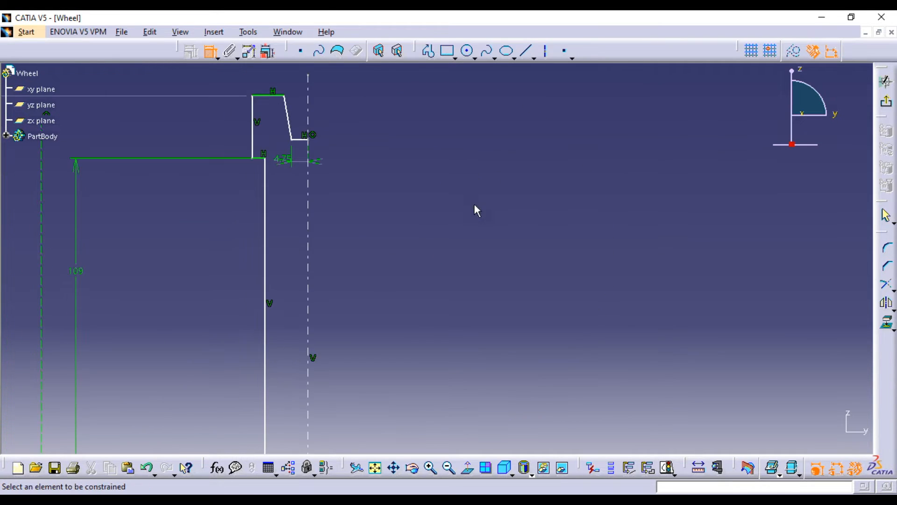
{"action": "left_click", "coordinate": [268, 228]}
{"action": "left_click", "coordinate": [304, 246]}
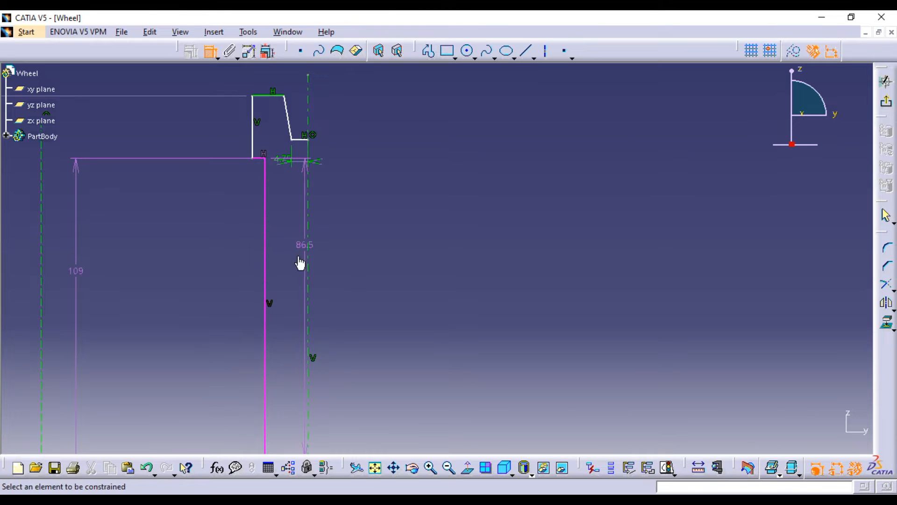
{"action": "left_click", "coordinate": [311, 271]}
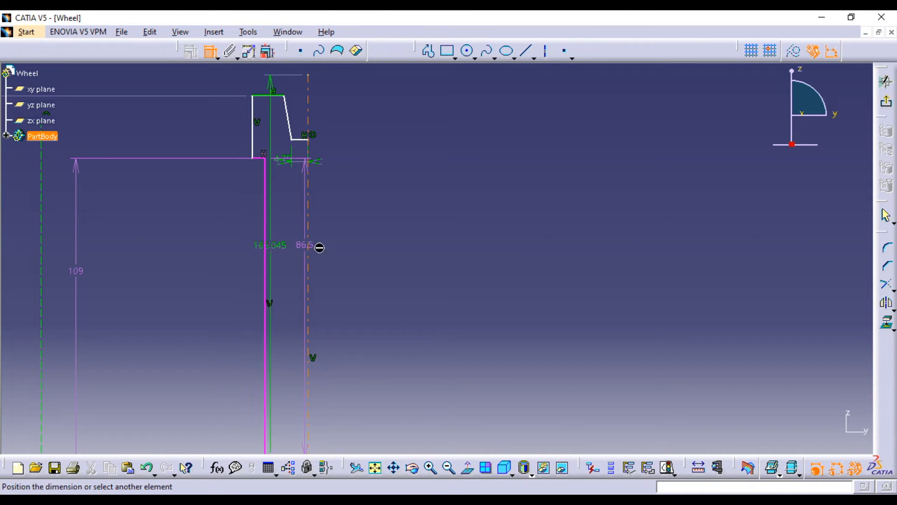
{"action": "key", "text": "Escape"}
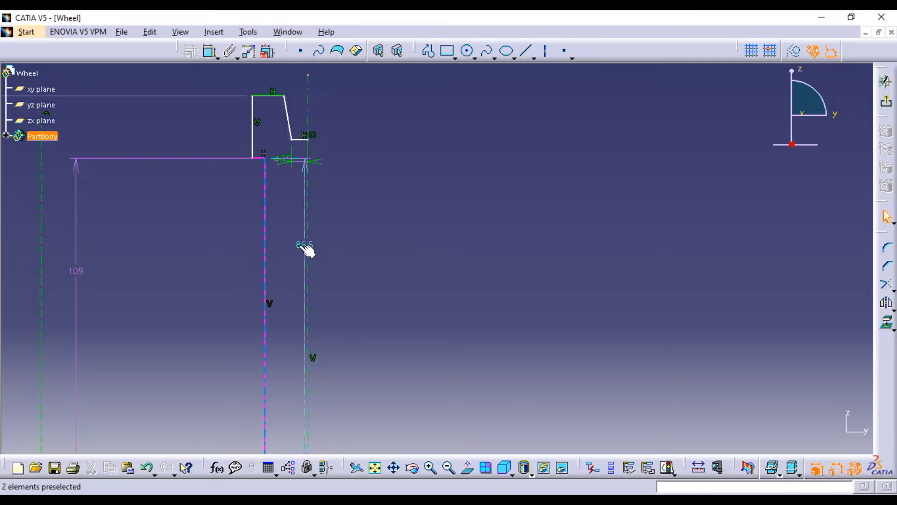
{"action": "double_click", "coordinate": [300, 245]}
{"action": "key", "text": "Delete"}
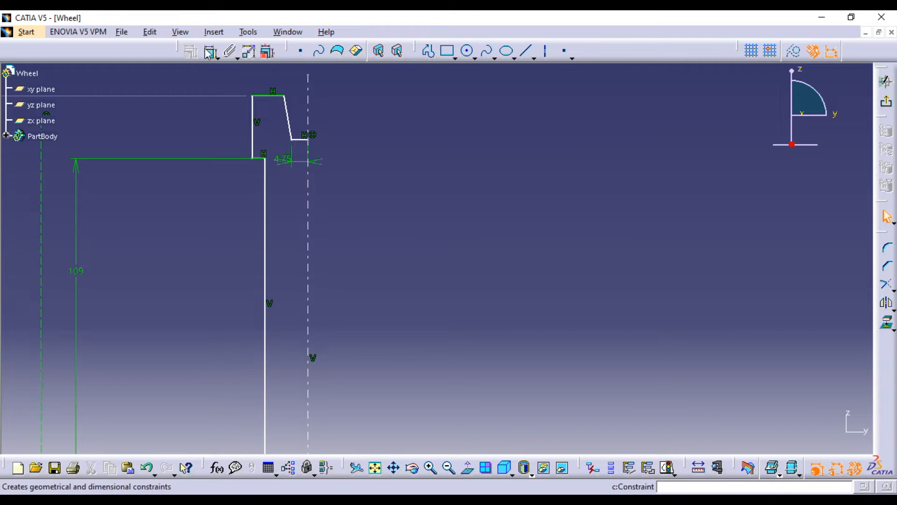
Step: Try adding another distance dimension between the long vertical line and the new vertical axis, and delete it
{"action": "left_click", "coordinate": [265, 264]}
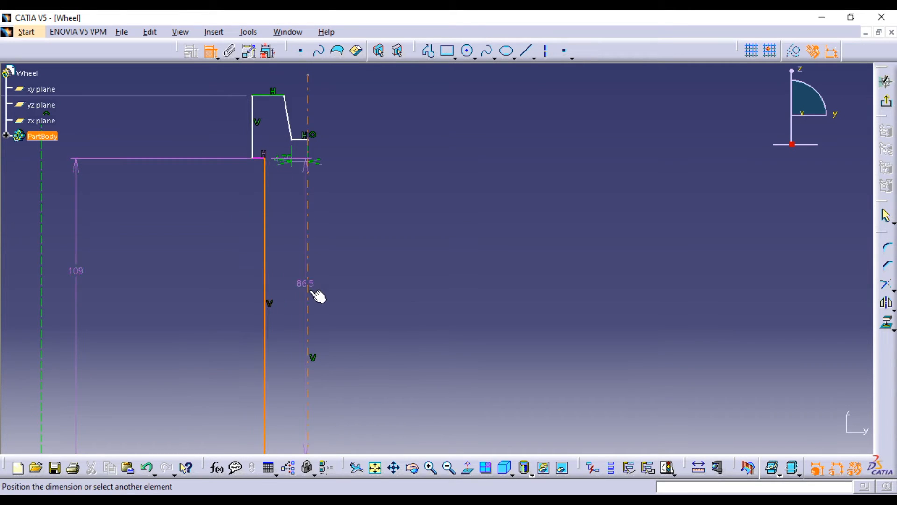
{"action": "left_click", "coordinate": [307, 301]}
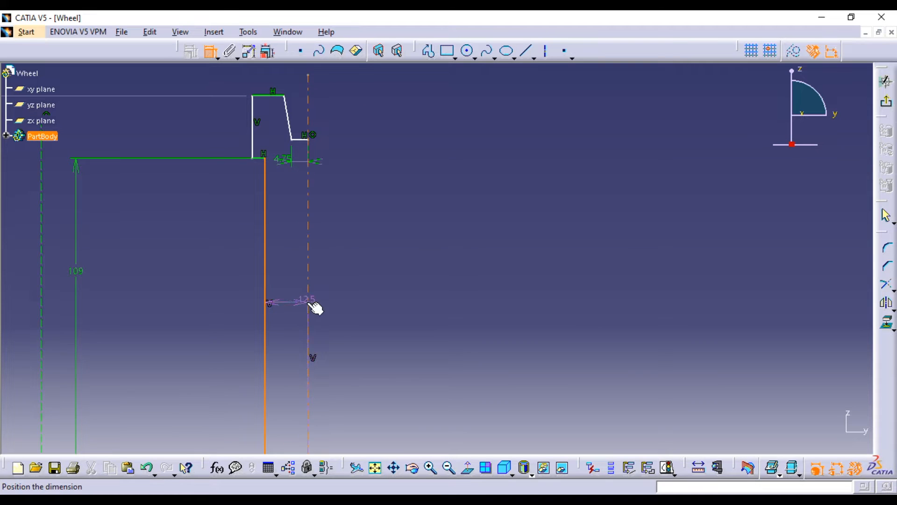
{"action": "middle_click", "coordinate": [380, 269]}
{"action": "left_click", "coordinate": [347, 305]}
{"action": "key", "text": "Delete"}
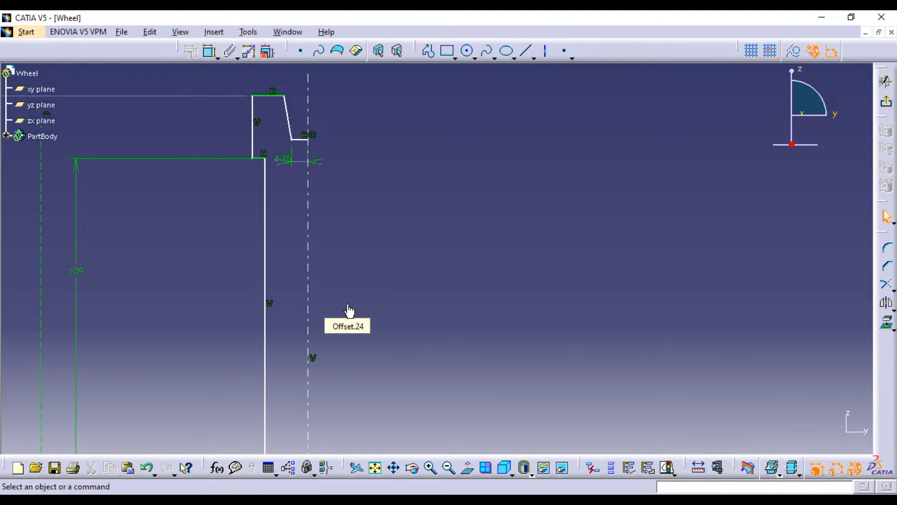
Step: Set the distance between the long vertical line and the new vertical axis to 7.5 mm
{"action": "mouse_move", "coordinate": [350, 311]}
{"action": "middle_mouse_down"}
{"action": "mouse_move", "coordinate": [360, 285]}
{"action": "mouse_move", "coordinate": [370, 350]}
{"action": "mouse_move", "coordinate": [423, 307]}
{"action": "mouse_move", "coordinate": [420, 290]}
{"action": "middle_mouse_up"}
{"action": "left_click", "coordinate": [421, 332]}
{"action": "double_click", "coordinate": [424, 335]}
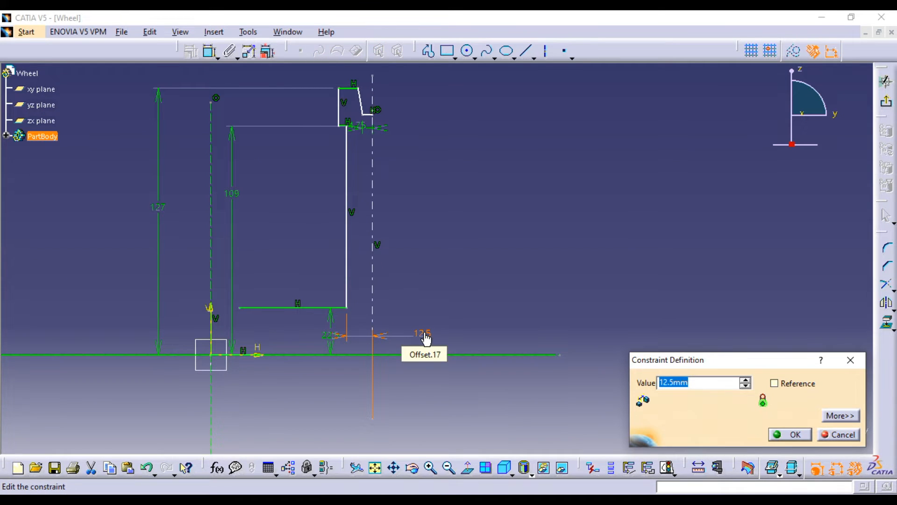
{"action": "type", "text": "7.5"}
{"action": "key", "text": "Return"}
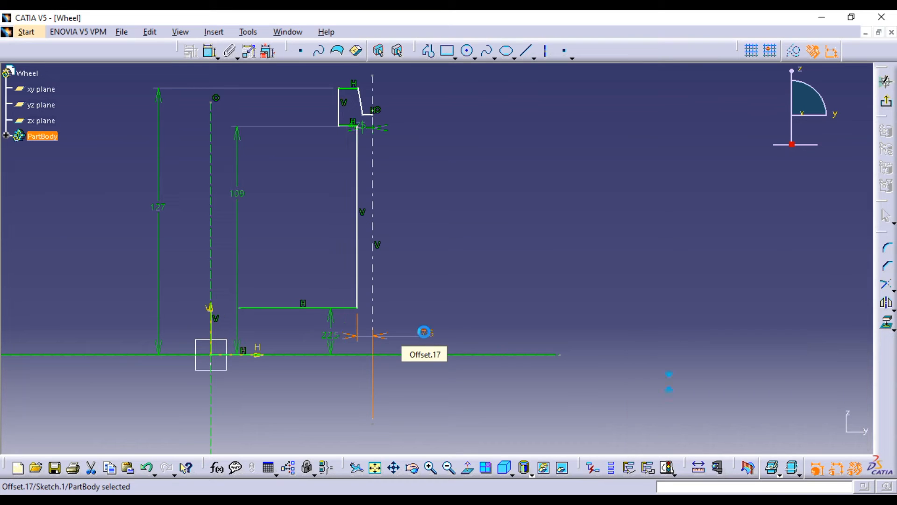
{"action": "left_click", "coordinate": [465, 196]}
Step: Dimension the distance between the rim's short vertical line and the new vertical axis and set it to 12.5 mm
{"action": "mouse_move", "coordinate": [464, 192]}
{"action": "middle_mouse_down"}
{"action": "mouse_move", "coordinate": [439, 155]}
{"action": "mouse_move", "coordinate": [443, 168]}
{"action": "mouse_move", "coordinate": [407, 213]}
{"action": "mouse_move", "coordinate": [405, 190]}
{"action": "mouse_move", "coordinate": [426, 258]}
{"action": "middle_mouse_up"}
{"action": "left_click", "coordinate": [407, 214]}
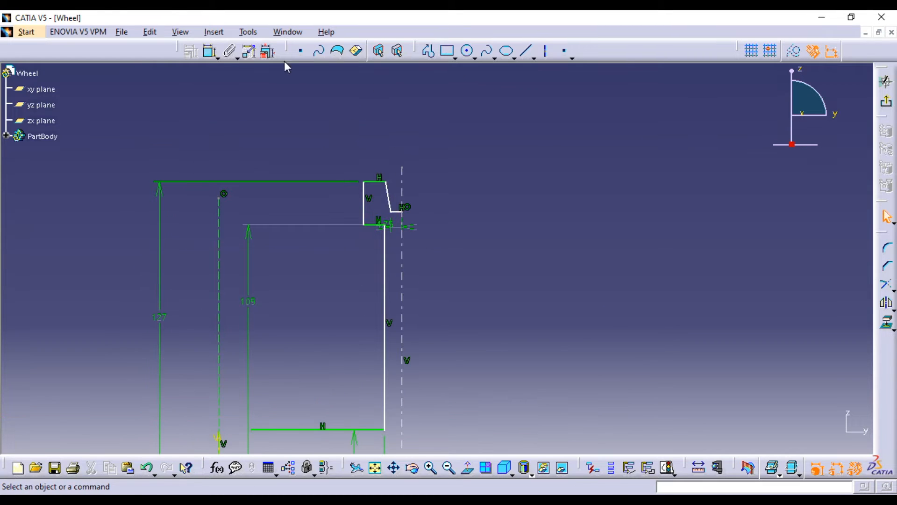
{"action": "left_click", "coordinate": [209, 50]}
{"action": "left_click", "coordinate": [373, 210]}
{"action": "left_click", "coordinate": [402, 189]}
{"action": "left_click", "coordinate": [390, 132]}
{"action": "double_click", "coordinate": [382, 125]}
{"action": "type", "text": "12.5"}
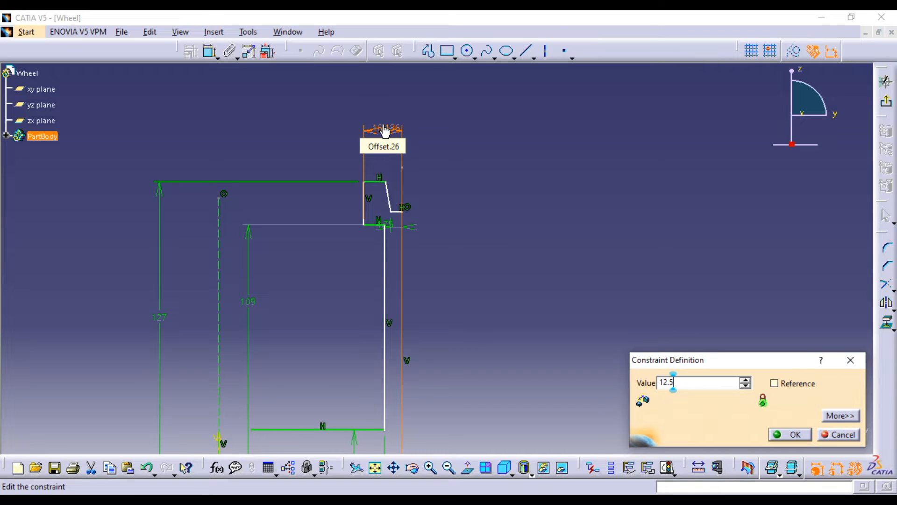
{"action": "key", "text": "Return"}
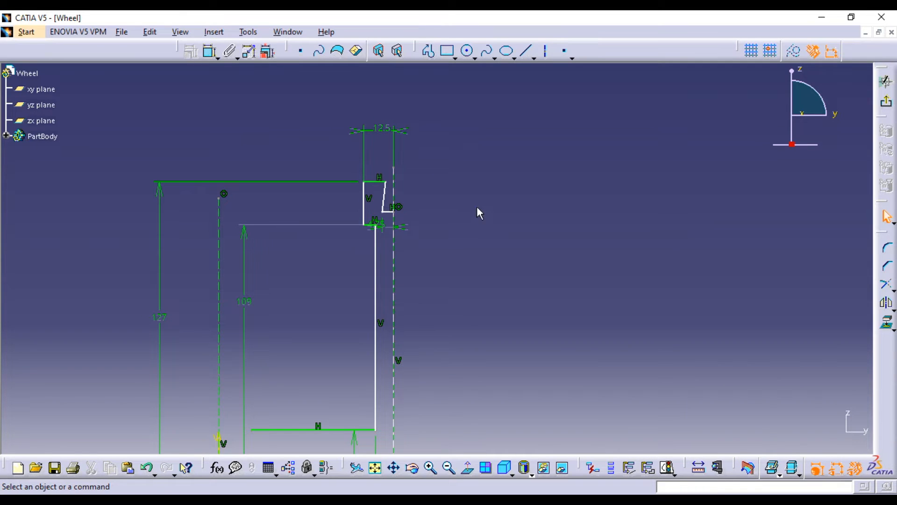
Step: Dimension the length of the rim's uppermost horizontal line and set it to 5 mm
{"action": "mouse_move", "coordinate": [482, 222]}
{"action": "middle_mouse_down"}
{"action": "mouse_move", "coordinate": [453, 192]}
{"action": "mouse_move", "coordinate": [511, 210]}
{"action": "middle_mouse_up"}
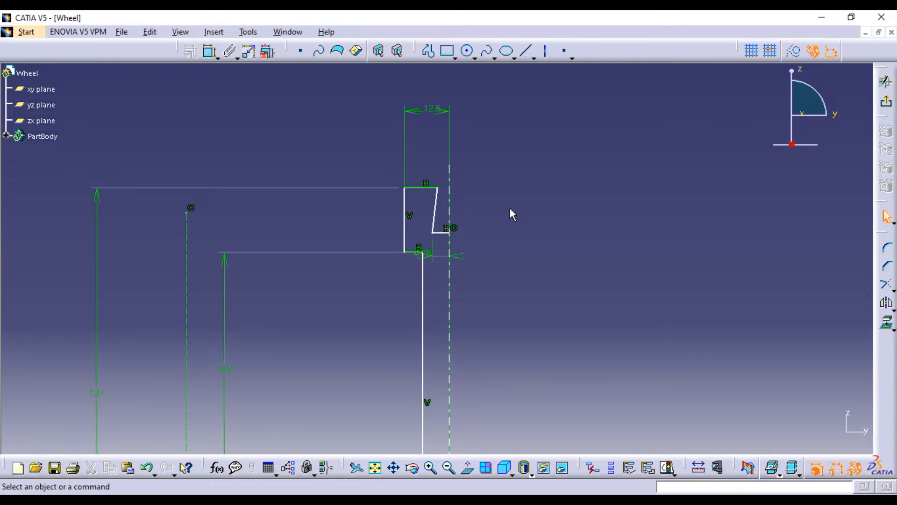
{"action": "left_click", "coordinate": [209, 51]}
{"action": "left_click", "coordinate": [421, 187]}
{"action": "left_click", "coordinate": [368, 157]}
{"action": "double_click", "coordinate": [368, 156]}
{"action": "type", "text": "5"}
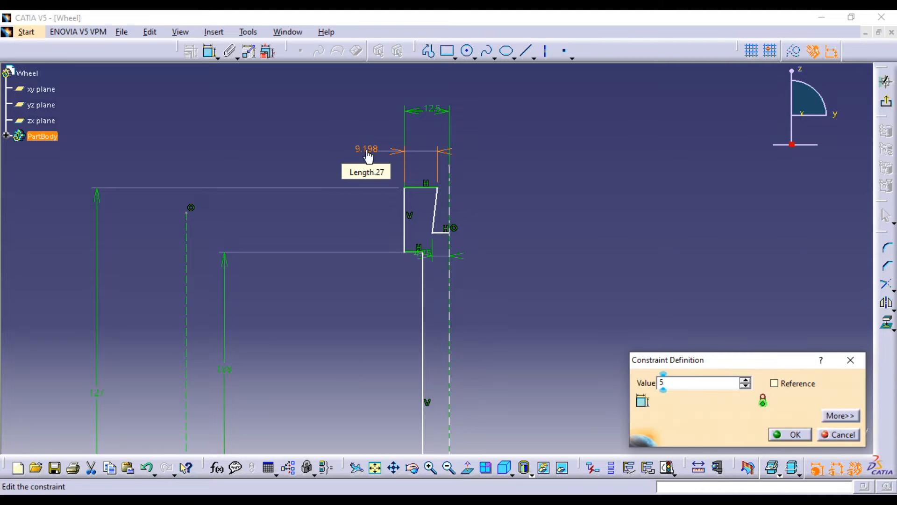
{"action": "key", "text": "Return"}
Step: Dimension the angle between the slanted groove line and the new vertical axis and set it to 15 degrees
{"action": "mouse_move", "coordinate": [513, 169]}
{"action": "middle_mouse_down"}
{"action": "mouse_move", "coordinate": [515, 180]}
{"action": "mouse_move", "coordinate": [496, 153]}
{"action": "mouse_move", "coordinate": [500, 176]}
{"action": "mouse_move", "coordinate": [482, 222]}
{"action": "mouse_move", "coordinate": [494, 239]}
{"action": "middle_mouse_up"}
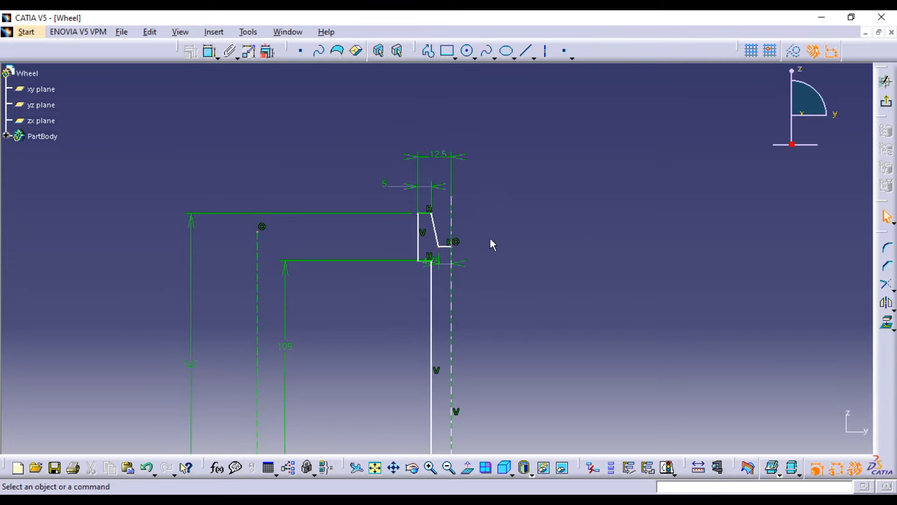
{"action": "left_click", "coordinate": [210, 50]}
{"action": "left_click", "coordinate": [435, 227]}
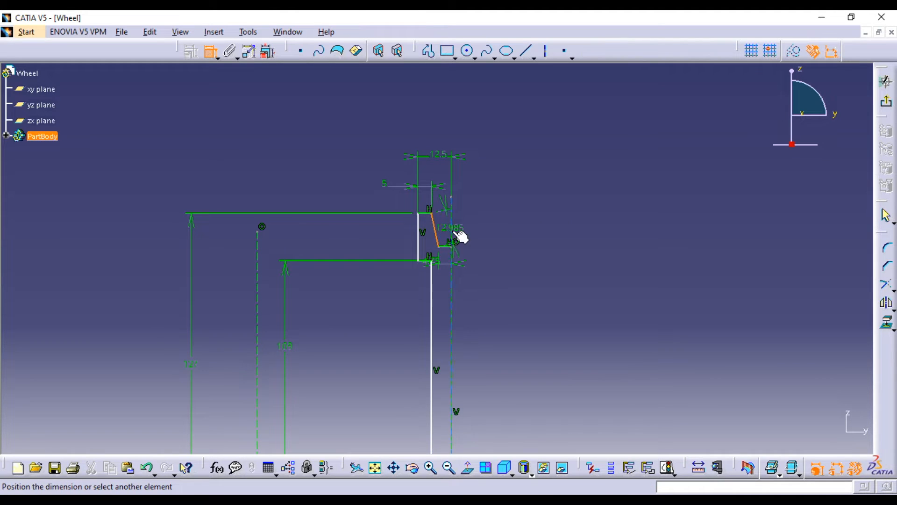
{"action": "left_click", "coordinate": [426, 100]}
{"action": "double_click", "coordinate": [428, 100]}
{"action": "type", "text": "15"}
{"action": "key", "text": "Return"}
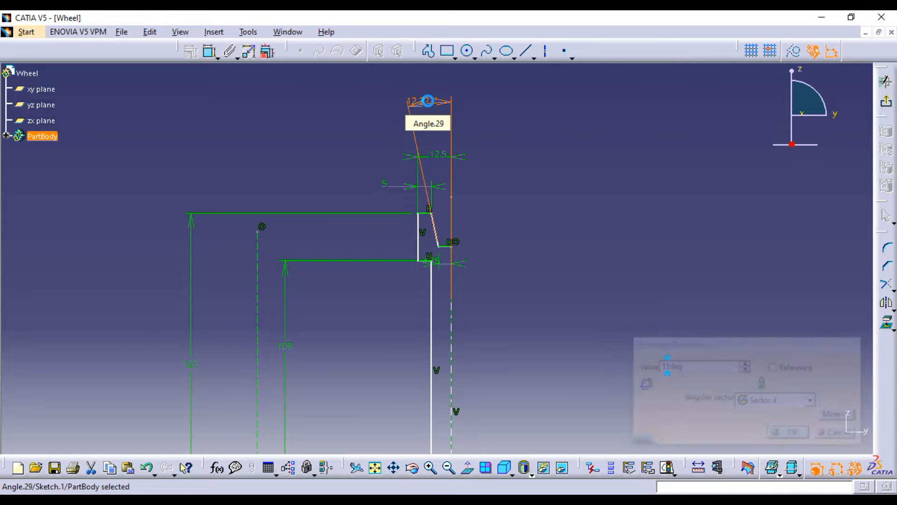
{"action": "left_click", "coordinate": [533, 174]}
Step: Dimension the distance from the free end of the lower horizontal profile line to the new vertical axis
{"action": "mouse_move", "coordinate": [533, 174]}
{"action": "middle_mouse_down"}
{"action": "mouse_move", "coordinate": [540, 237]}
{"action": "mouse_move", "coordinate": [500, 129]}
{"action": "mouse_move", "coordinate": [511, 175]}
{"action": "mouse_move", "coordinate": [484, 142]}
{"action": "mouse_move", "coordinate": [503, 189]}
{"action": "mouse_move", "coordinate": [534, 192]}
{"action": "mouse_move", "coordinate": [540, 162]}
{"action": "mouse_move", "coordinate": [542, 186]}
{"action": "middle_mouse_up"}
{"action": "left_click", "coordinate": [511, 167]}
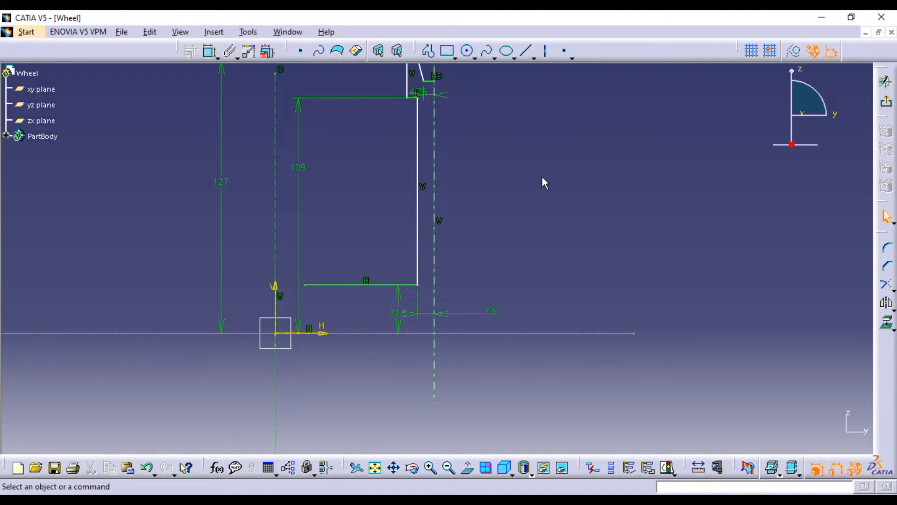
{"action": "left_click", "coordinate": [209, 50]}
{"action": "left_click", "coordinate": [327, 284]}
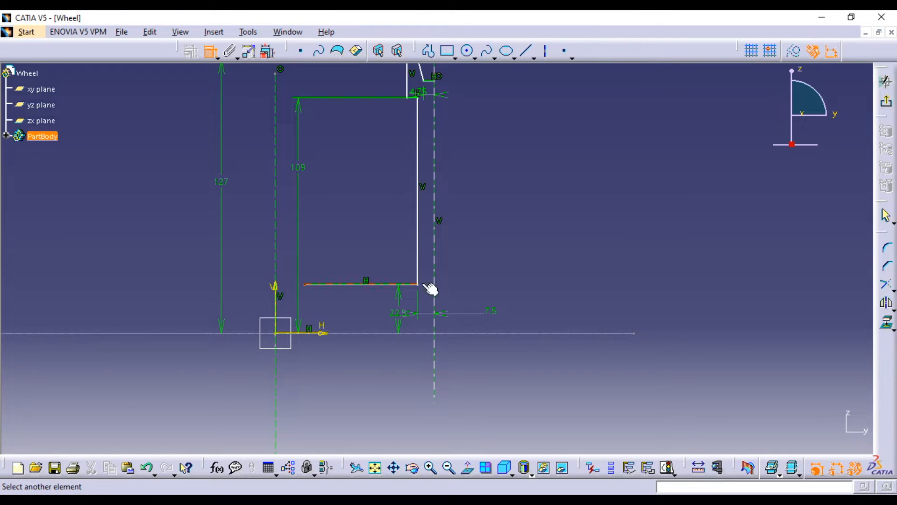
{"action": "left_click", "coordinate": [434, 287]}
{"action": "left_click", "coordinate": [378, 227]}
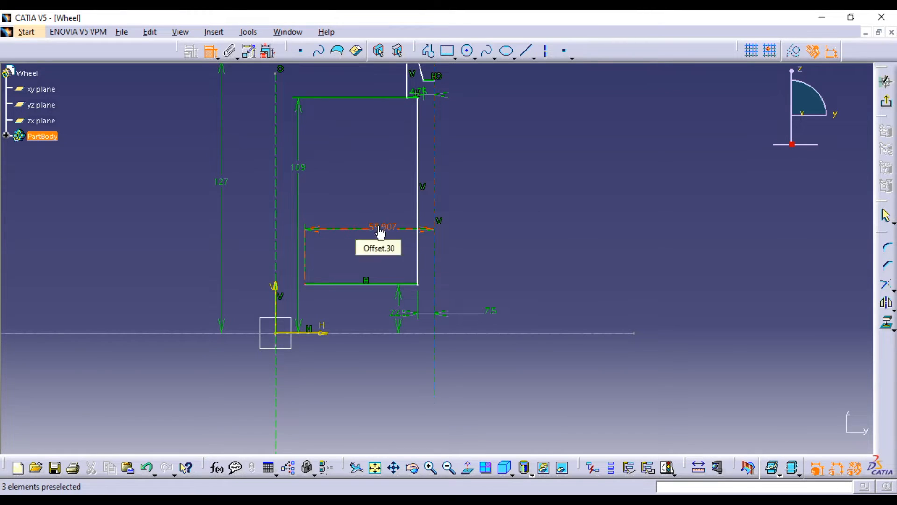
Step: Try setting the distance from the lower horizontal line's free end to the new vertical axis to 55/2 mm, and undo it
{"action": "double_click", "coordinate": [378, 224]}
{"action": "type", "text": "55/2"}
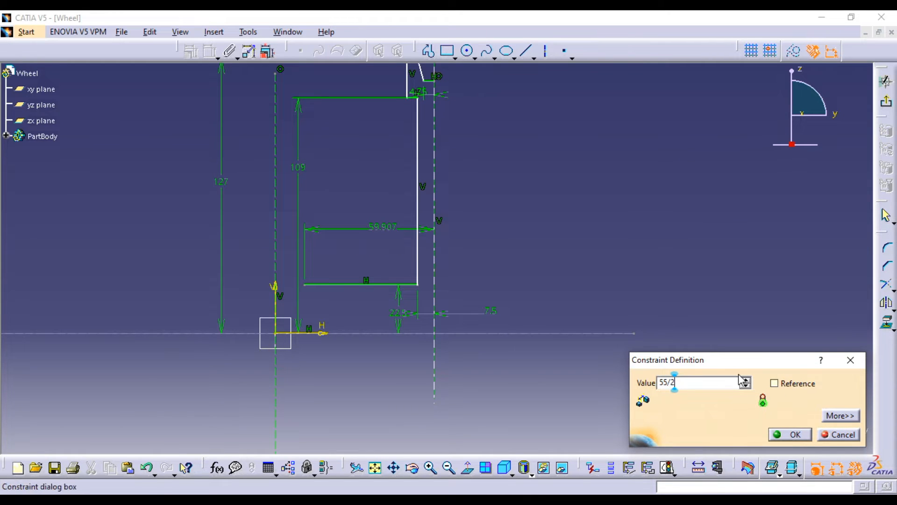
{"action": "left_click", "coordinate": [790, 435]}
{"action": "middle_click_drag", "start_coordinate": [646, 204], "coordinate": [406, 240]}
{"action": "mouse_move", "coordinate": [498, 240]}
{"action": "middle_mouse_down"}
{"action": "mouse_move", "coordinate": [525, 260]}
{"action": "mouse_move", "coordinate": [504, 250]}
{"action": "middle_mouse_up"}
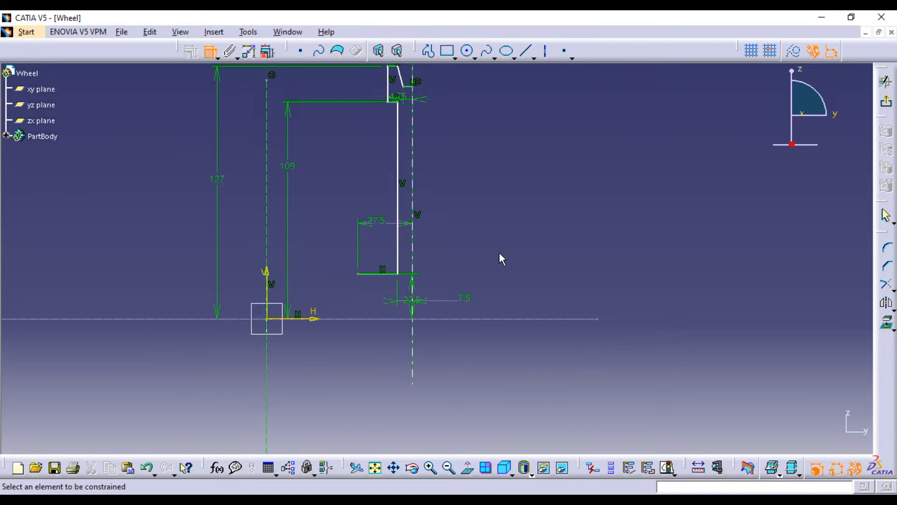
{"action": "mouse_move", "coordinate": [499, 256]}
{"action": "middle_mouse_down"}
{"action": "mouse_move", "coordinate": [469, 250]}
{"action": "mouse_move", "coordinate": [486, 329]}
{"action": "mouse_move", "coordinate": [521, 267]}
{"action": "mouse_move", "coordinate": [497, 254]}
{"action": "middle_mouse_up"}
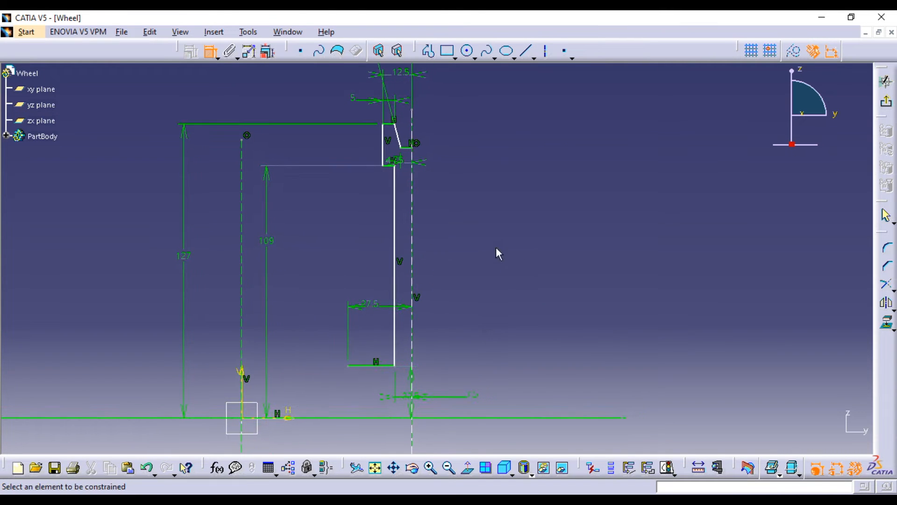
{"action": "left_click", "coordinate": [396, 215]}
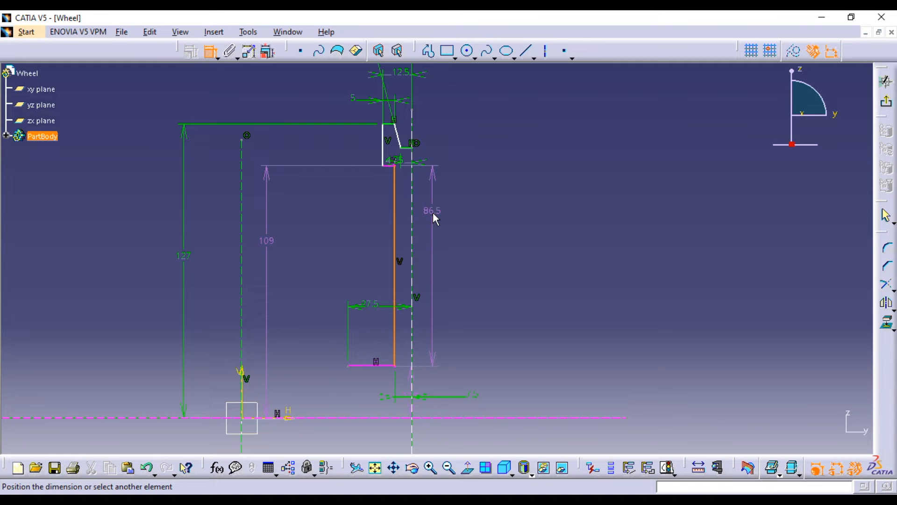
{"action": "key", "text": "ctrl+z"}
Step: Try adding a second angle dimension between the slanted groove line and the new vertical axis, and delete it
{"action": "mouse_move", "coordinate": [473, 221]}
{"action": "middle_mouse_down"}
{"action": "mouse_move", "coordinate": [466, 192]}
{"action": "mouse_move", "coordinate": [487, 270]}
{"action": "middle_mouse_up"}
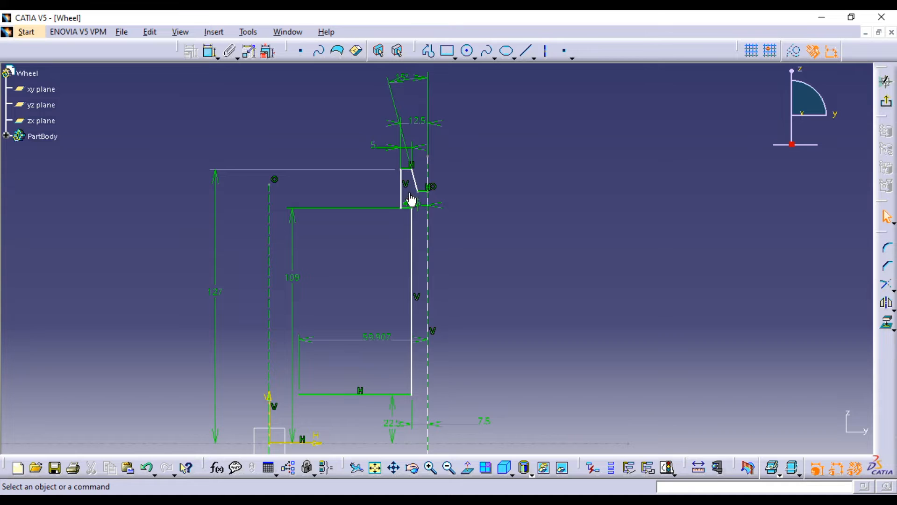
{"action": "mouse_move", "coordinate": [416, 201]}
{"action": "middle_mouse_down"}
{"action": "mouse_move", "coordinate": [473, 218]}
{"action": "mouse_move", "coordinate": [467, 192]}
{"action": "mouse_move", "coordinate": [487, 279]}
{"action": "mouse_move", "coordinate": [467, 204]}
{"action": "mouse_move", "coordinate": [468, 215]}
{"action": "middle_mouse_up"}
{"action": "left_click", "coordinate": [209, 51]}
{"action": "left_click", "coordinate": [441, 258]}
{"action": "left_click", "coordinate": [467, 246]}
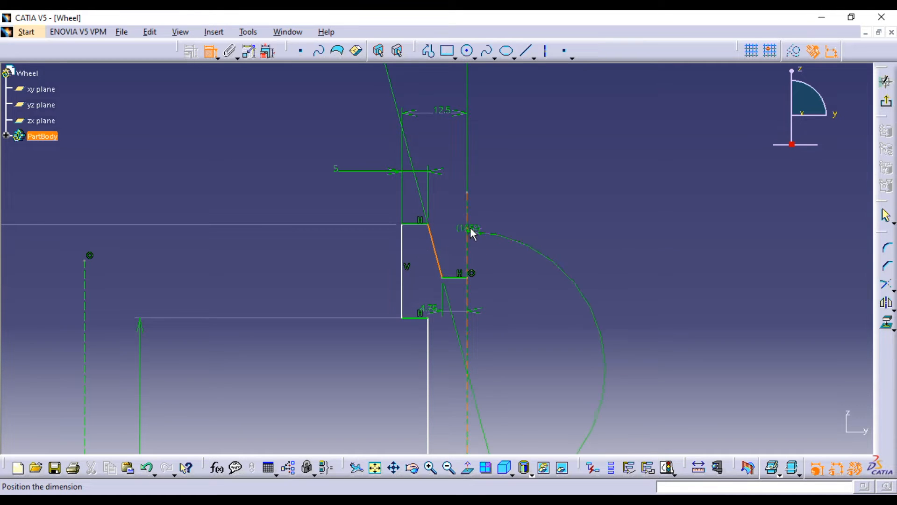
{"action": "left_click", "coordinate": [447, 223]}
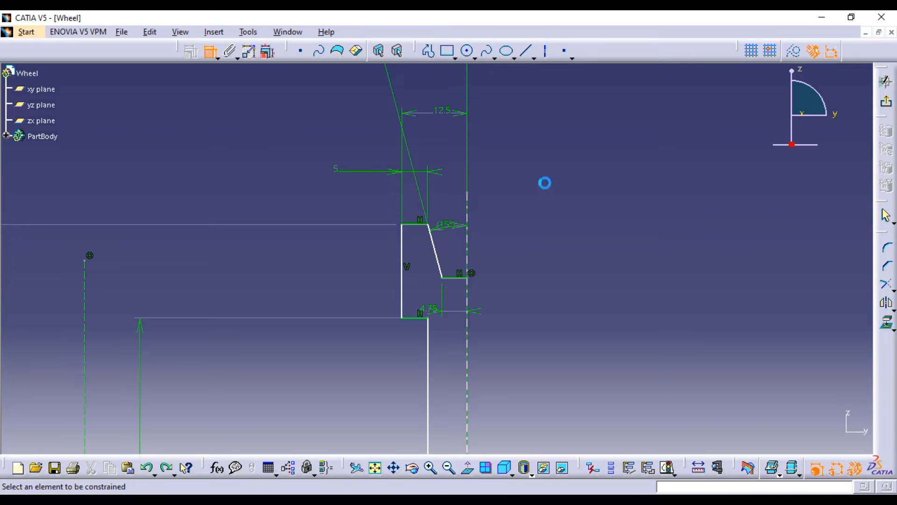
{"action": "key", "text": "ctrl+z"}
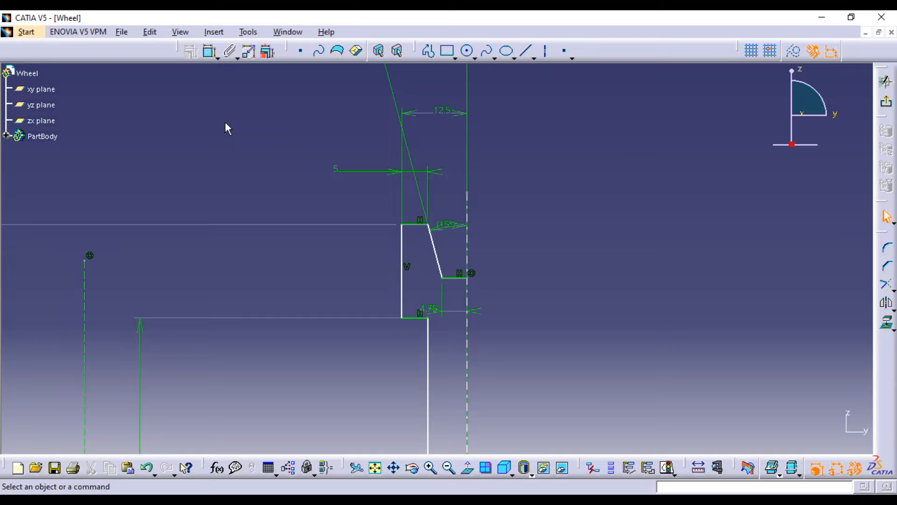
{"action": "left_click", "coordinate": [453, 225]}
{"action": "key", "text": "Delete"}
Step: Try to dimension the length of the rim's short vertical line
{"action": "mouse_move", "coordinate": [555, 250]}
{"action": "middle_mouse_down"}
{"action": "mouse_move", "coordinate": [539, 218]}
{"action": "mouse_move", "coordinate": [533, 154]}
{"action": "middle_mouse_up"}
{"action": "left_click", "coordinate": [212, 51]}
{"action": "left_click", "coordinate": [398, 189]}
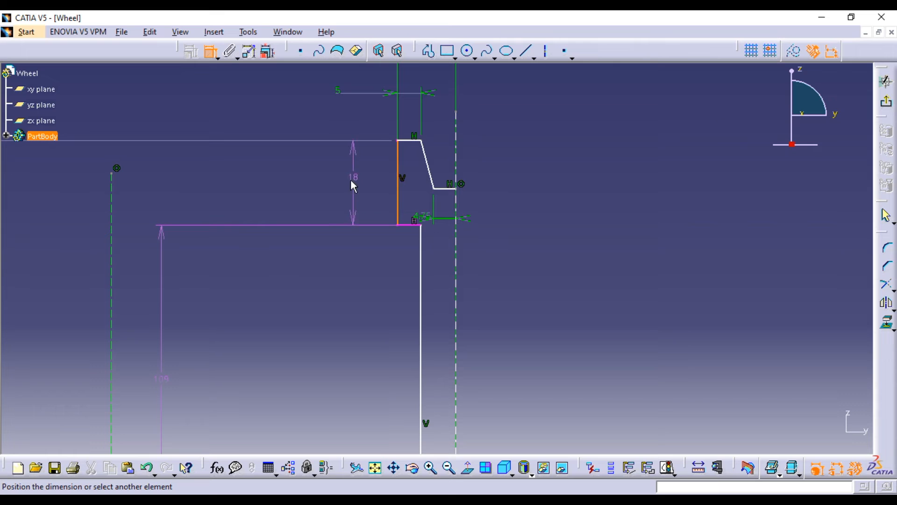
{"action": "left_click", "coordinate": [352, 182]}
{"action": "mouse_move", "coordinate": [516, 193]}
{"action": "middle_mouse_down"}
{"action": "mouse_move", "coordinate": [533, 260]}
{"action": "mouse_move", "coordinate": [506, 148]}
{"action": "mouse_move", "coordinate": [495, 147]}
{"action": "mouse_move", "coordinate": [548, 380]}
{"action": "mouse_move", "coordinate": [514, 210]}
{"action": "middle_mouse_up"}
{"action": "middle_click_drag", "start_coordinate": [487, 247], "coordinate": [486, 260]}
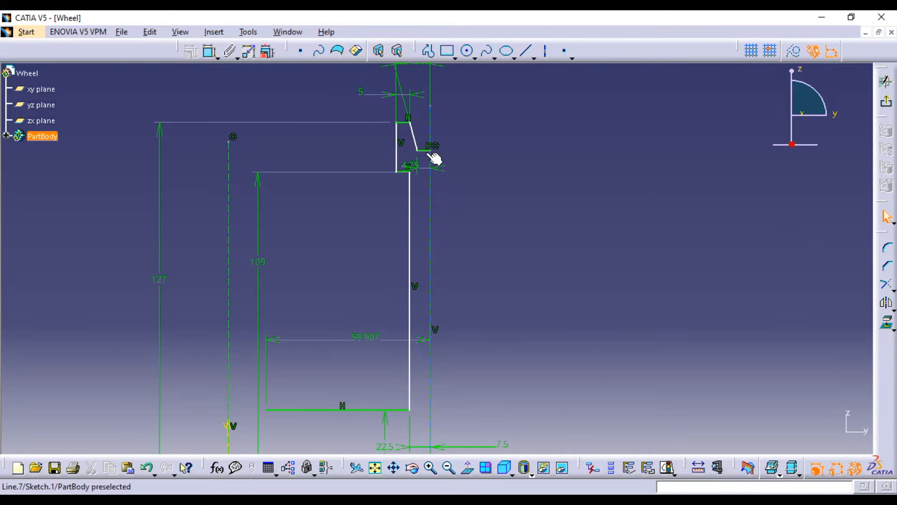
Step: Mirror the seven profile lines, from the groove floor down to the lower horizontal line, about the new vertical axis
{"action": "mouse_move", "coordinate": [427, 150]}
{"action": "middle_mouse_down"}
{"action": "mouse_move", "coordinate": [477, 176]}
{"action": "mouse_move", "coordinate": [441, 136]}
{"action": "middle_mouse_up"}
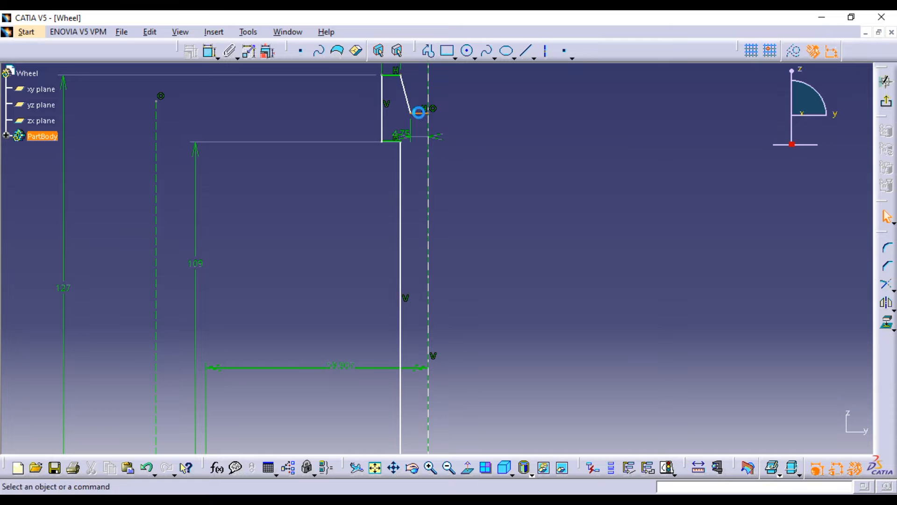
{"action": "left_click", "coordinate": [419, 113]}
{"action": "left_click", "coordinate": [405, 95], "text": "ctrl"}
{"action": "left_click", "coordinate": [394, 75], "text": "ctrl"}
{"action": "left_click", "coordinate": [382, 126], "text": "ctrl"}
{"action": "left_click", "coordinate": [390, 141], "text": "ctrl"}
{"action": "left_click", "coordinate": [400, 172], "text": "ctrl"}
{"action": "mouse_move", "coordinate": [416, 237]}
{"action": "middle_mouse_down"}
{"action": "mouse_move", "coordinate": [443, 254]}
{"action": "mouse_move", "coordinate": [431, 145]}
{"action": "middle_mouse_up"}
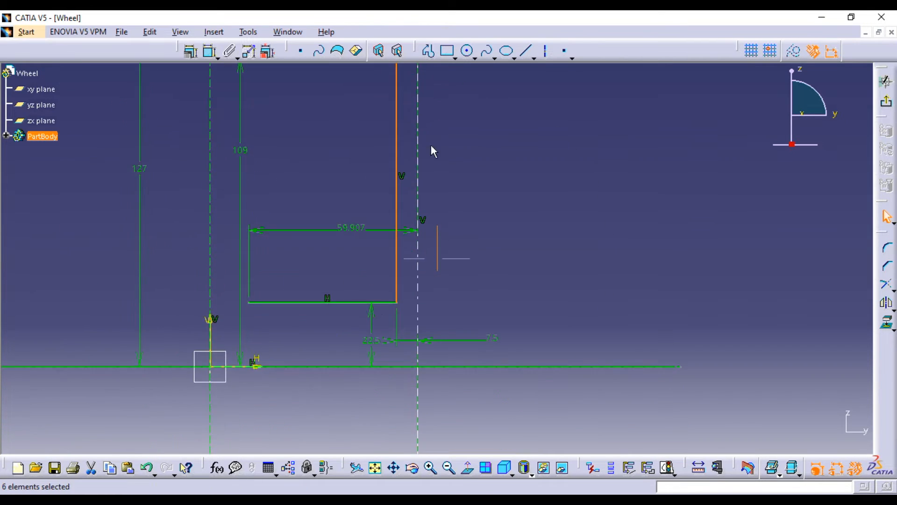
{"action": "left_click", "coordinate": [365, 304], "text": "ctrl"}
{"action": "left_click", "coordinate": [887, 302]}
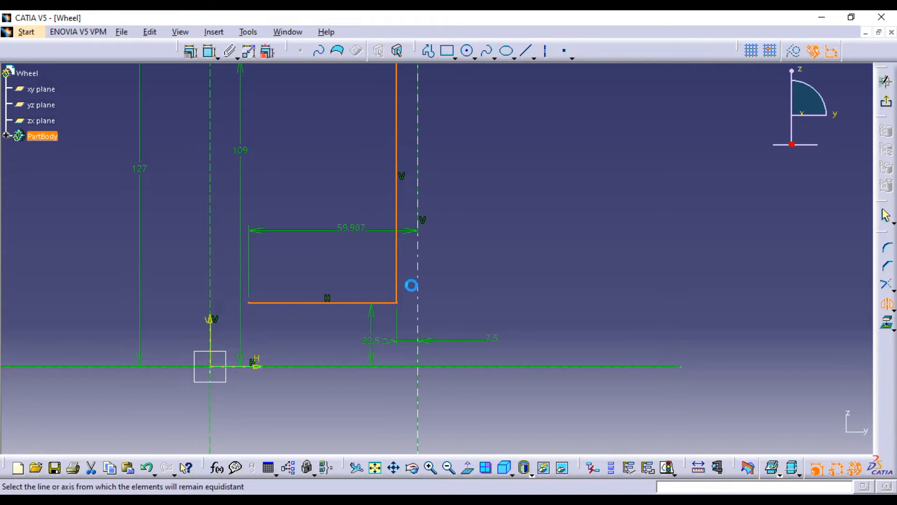
{"action": "left_click", "coordinate": [417, 283]}
Step: Set the distance from the original lower horizontal line's free end to the new vertical axis to 55/2 mm
{"action": "mouse_move", "coordinate": [581, 238]}
{"action": "middle_mouse_down"}
{"action": "mouse_move", "coordinate": [570, 196]}
{"action": "mouse_move", "coordinate": [523, 182]}
{"action": "middle_mouse_up"}
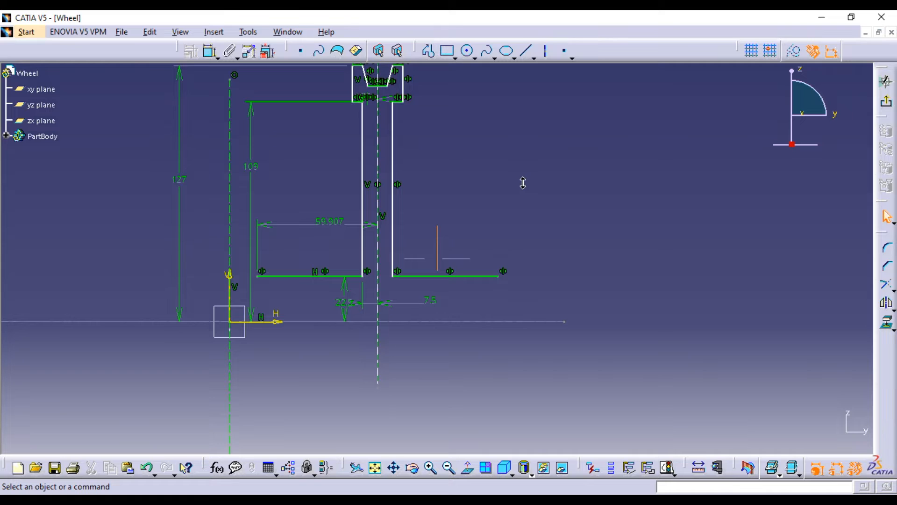
{"action": "mouse_move", "coordinate": [523, 182]}
{"action": "middle_mouse_down"}
{"action": "mouse_move", "coordinate": [515, 146]}
{"action": "mouse_move", "coordinate": [537, 171]}
{"action": "middle_mouse_up"}
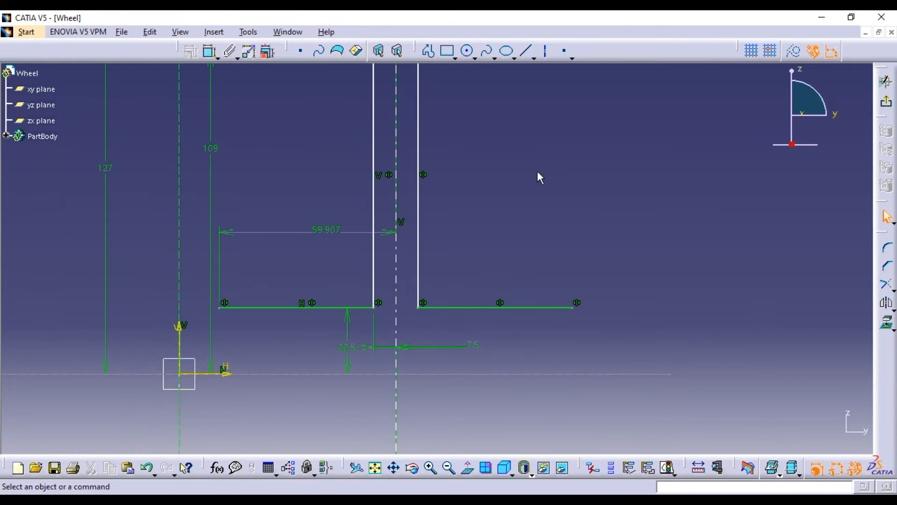
{"action": "double_click", "coordinate": [320, 230]}
{"action": "type", "text": "55/2"}
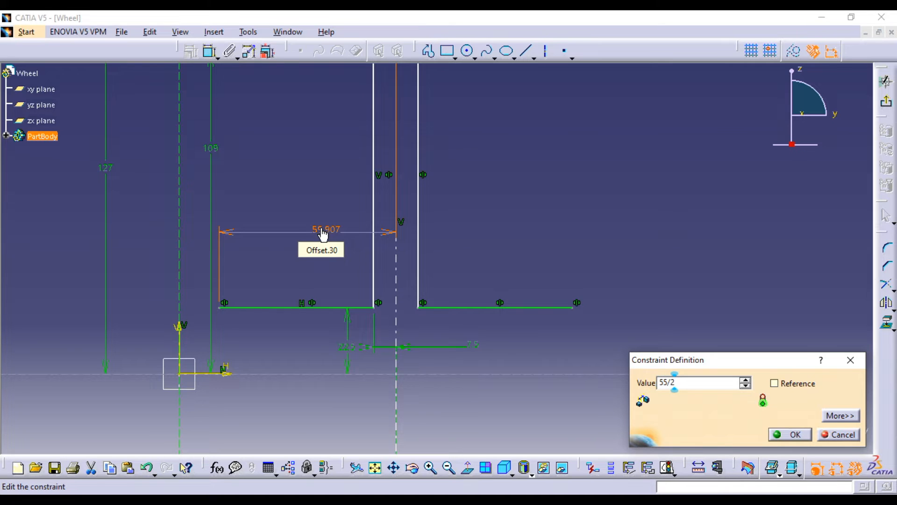
{"action": "key", "text": "Return"}
{"action": "mouse_move", "coordinate": [507, 222]}
{"action": "middle_mouse_down"}
{"action": "mouse_move", "coordinate": [503, 255]}
{"action": "mouse_move", "coordinate": [468, 250]}
{"action": "mouse_move", "coordinate": [458, 224]}
{"action": "middle_mouse_up"}
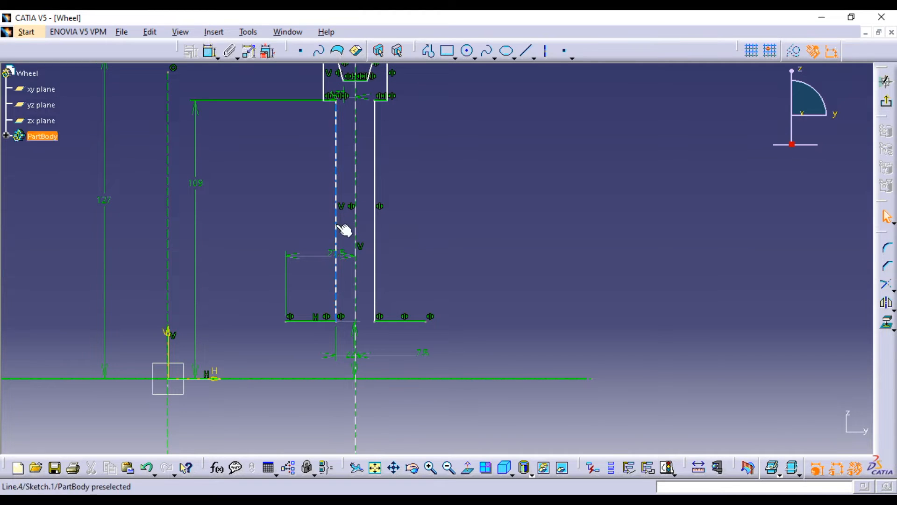
{"action": "mouse_move", "coordinate": [438, 248]}
{"action": "middle_mouse_down"}
{"action": "mouse_move", "coordinate": [449, 244]}
{"action": "mouse_move", "coordinate": [452, 257]}
{"action": "middle_mouse_up"}
{"action": "mouse_move", "coordinate": [502, 206]}
{"action": "middle_mouse_down"}
{"action": "mouse_move", "coordinate": [501, 214]}
{"action": "mouse_move", "coordinate": [473, 202]}
{"action": "mouse_move", "coordinate": [491, 234]}
{"action": "mouse_move", "coordinate": [485, 180]}
{"action": "middle_mouse_up"}
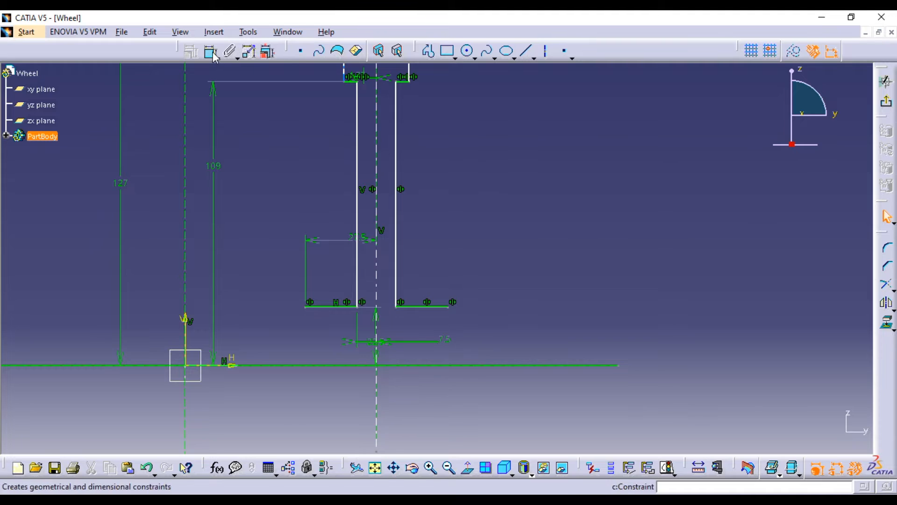
{"action": "left_click", "coordinate": [527, 49]}
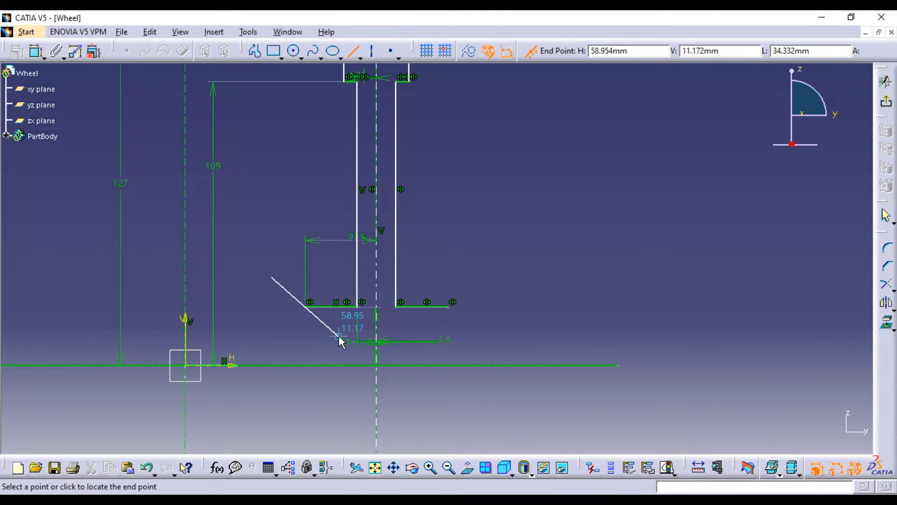
{"action": "key", "text": "Escape"}
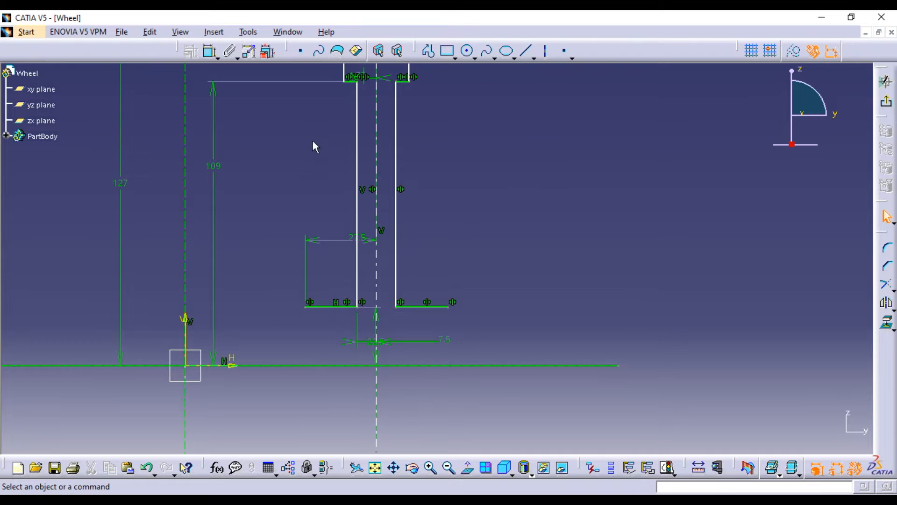
Step: Close the profile's lower end with two vertical lines and a connecting horizontal line about 15 mm above the horizontal axis
{"action": "left_click", "coordinate": [534, 58]}
{"action": "left_click", "coordinate": [546, 80]}
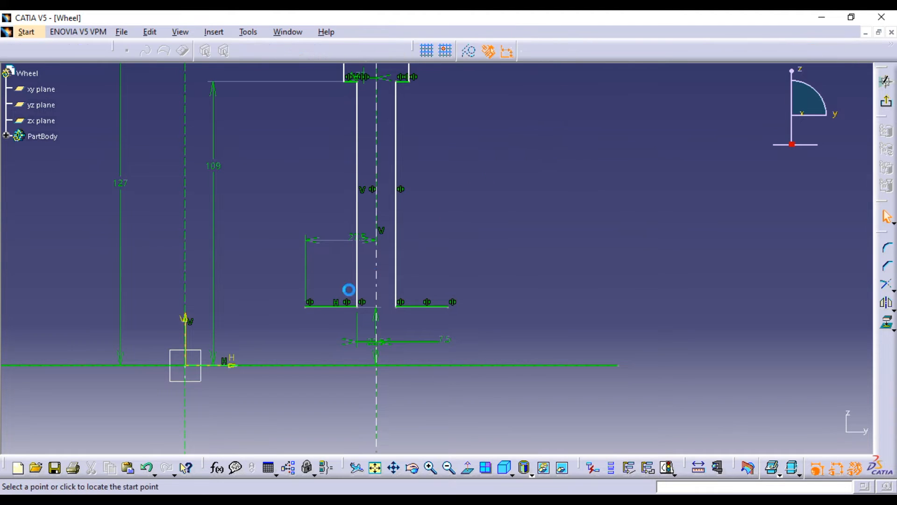
{"action": "left_click", "coordinate": [306, 309]}
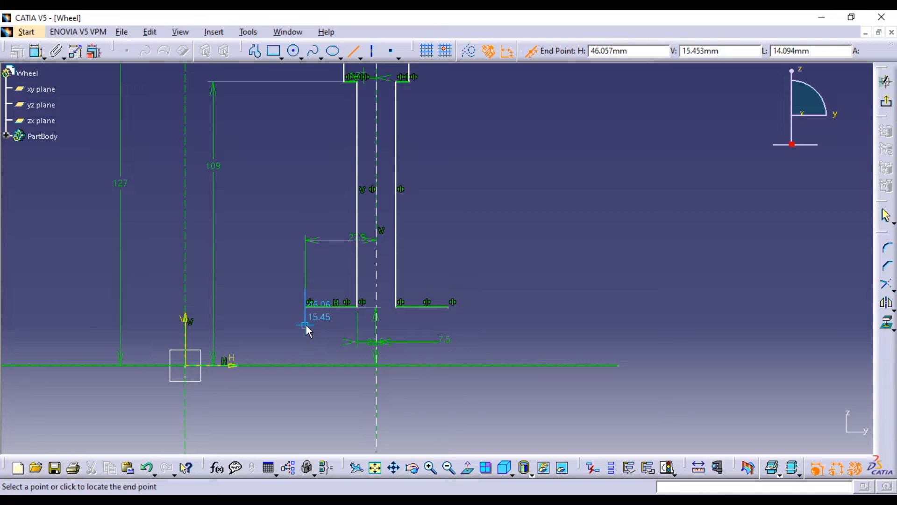
{"action": "left_click", "coordinate": [530, 50]}
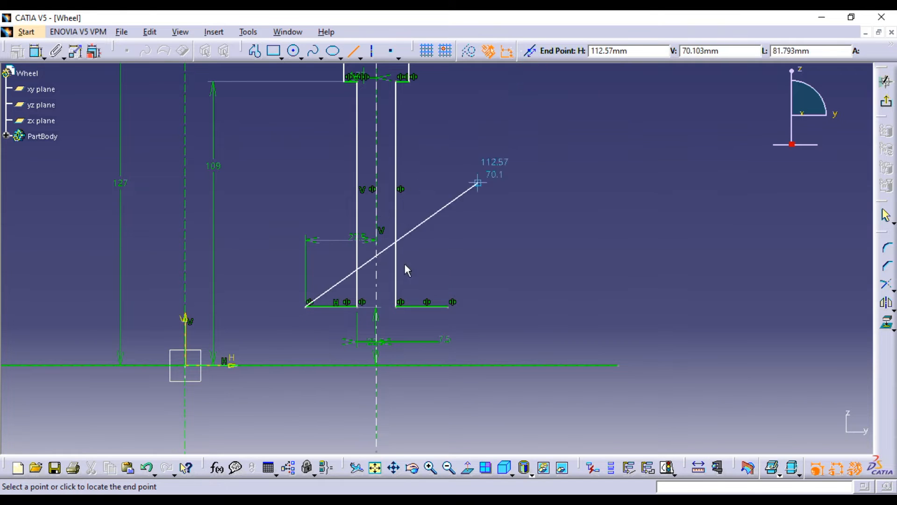
{"action": "left_click", "coordinate": [304, 326]}
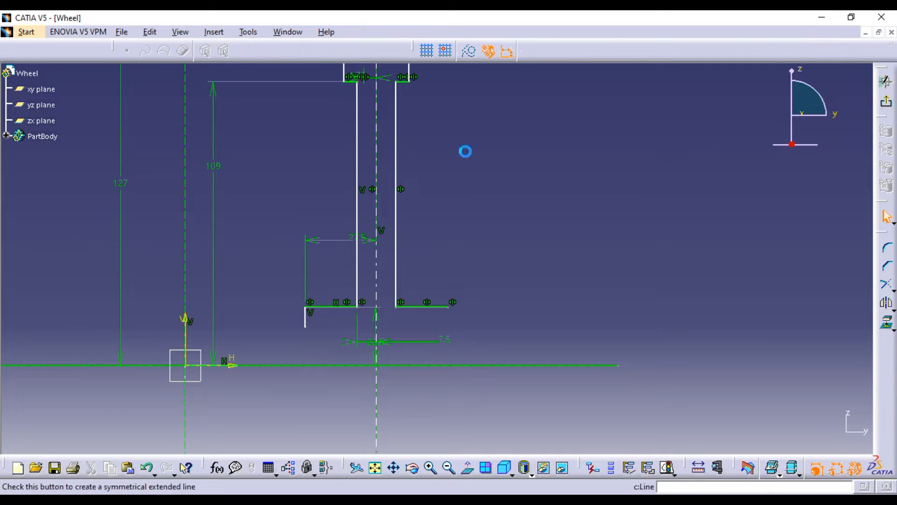
{"action": "left_click", "coordinate": [526, 51]}
{"action": "left_click", "coordinate": [305, 327]}
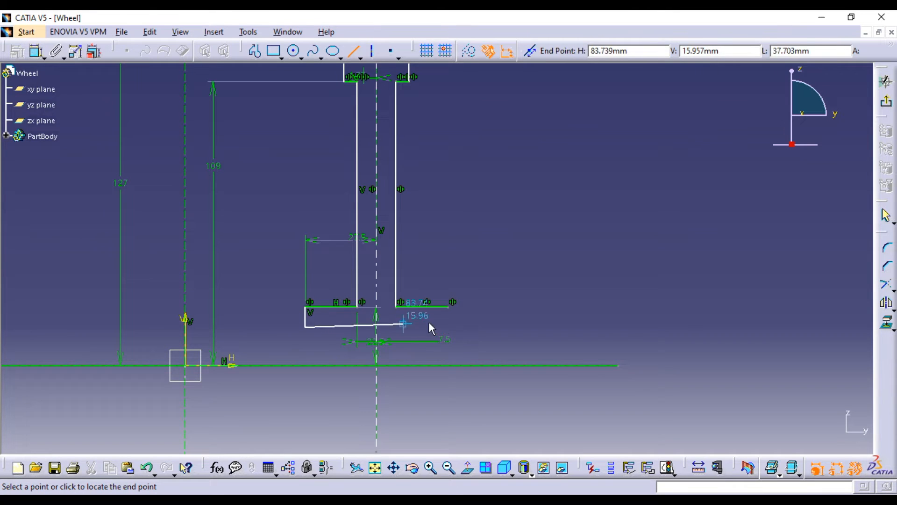
{"action": "left_click", "coordinate": [448, 327]}
{"action": "left_click", "coordinate": [448, 327]}
{"action": "left_click", "coordinate": [448, 307]}
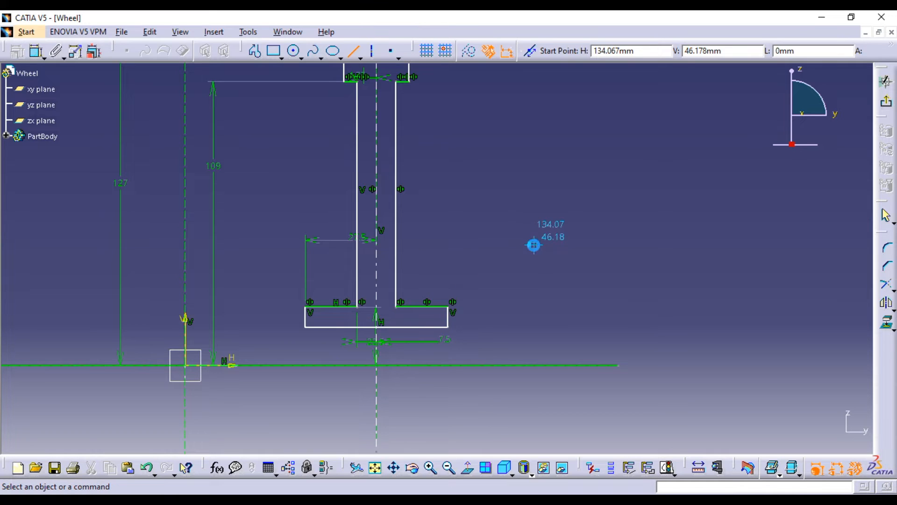
{"action": "key", "text": "Escape"}
Step: Dimension the distance from the closing horizontal line to the horizontal axis and set it to 10 mm
{"action": "mouse_move", "coordinate": [534, 244]}
{"action": "middle_mouse_down"}
{"action": "mouse_move", "coordinate": [517, 198]}
{"action": "mouse_move", "coordinate": [542, 263]}
{"action": "middle_mouse_up"}
{"action": "middle_click_drag", "start_coordinate": [558, 308], "coordinate": [551, 250]}
{"action": "left_click", "coordinate": [210, 51]}
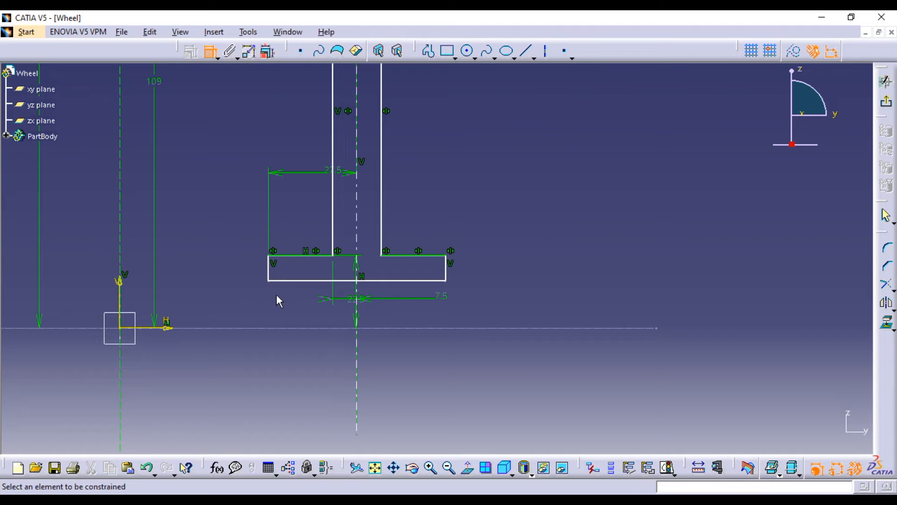
{"action": "left_click", "coordinate": [289, 281]}
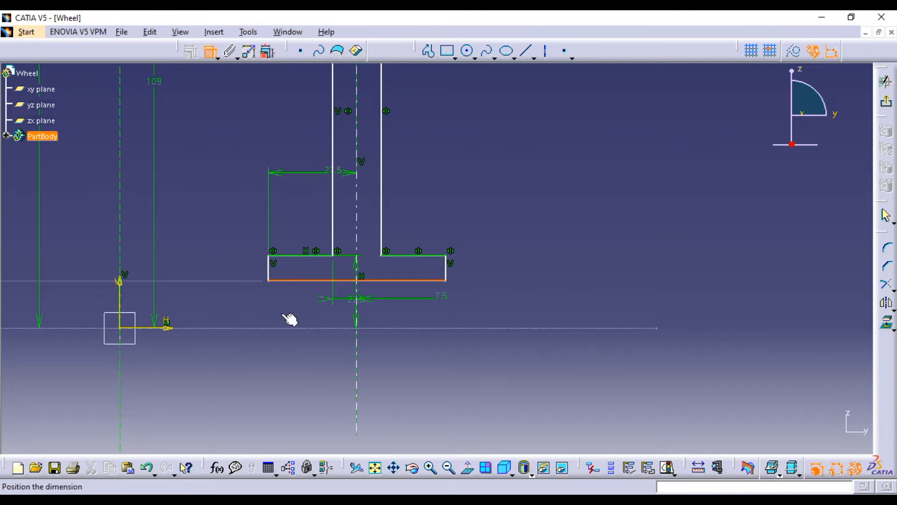
{"action": "left_click", "coordinate": [250, 307]}
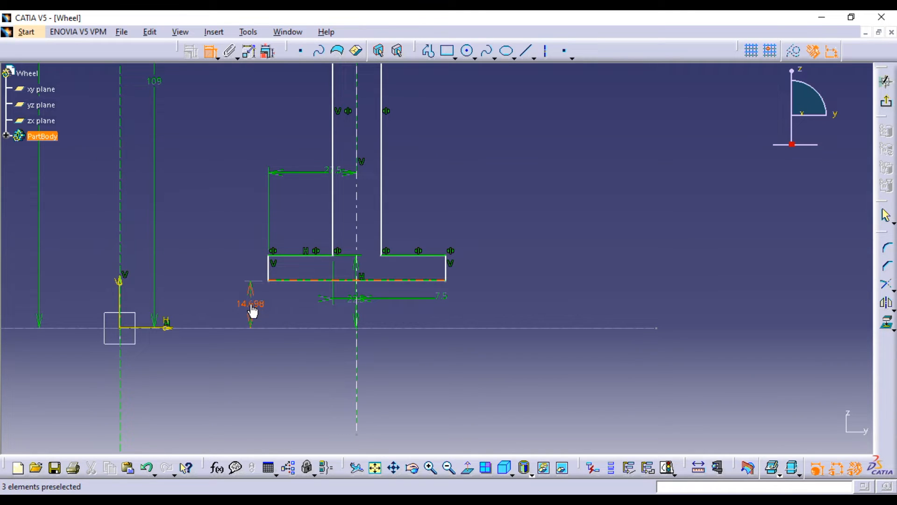
{"action": "double_click", "coordinate": [253, 310]}
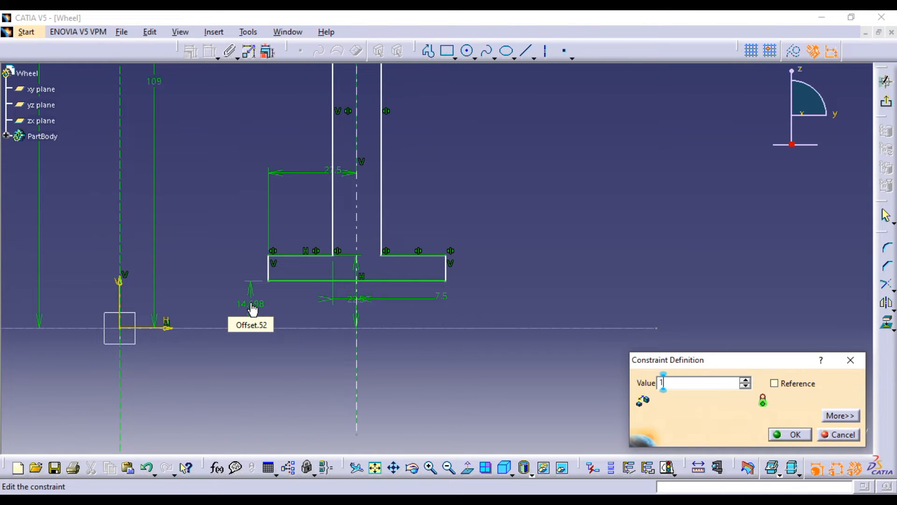
{"action": "key", "text": "Return"}
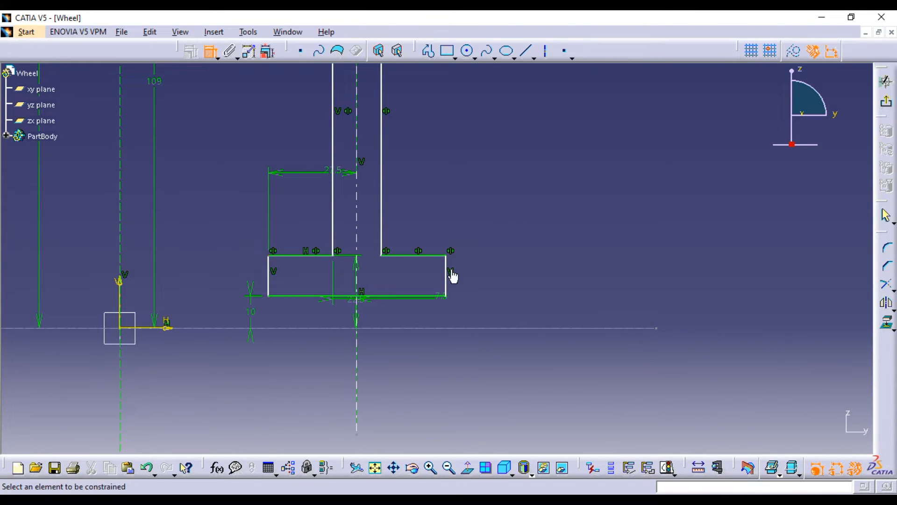
Step: Try to dimension the mirrored side's short vertical line, undo it, and set the closing line's distance to the horizontal axis to 10 mm again
{"action": "left_click", "coordinate": [448, 273]}
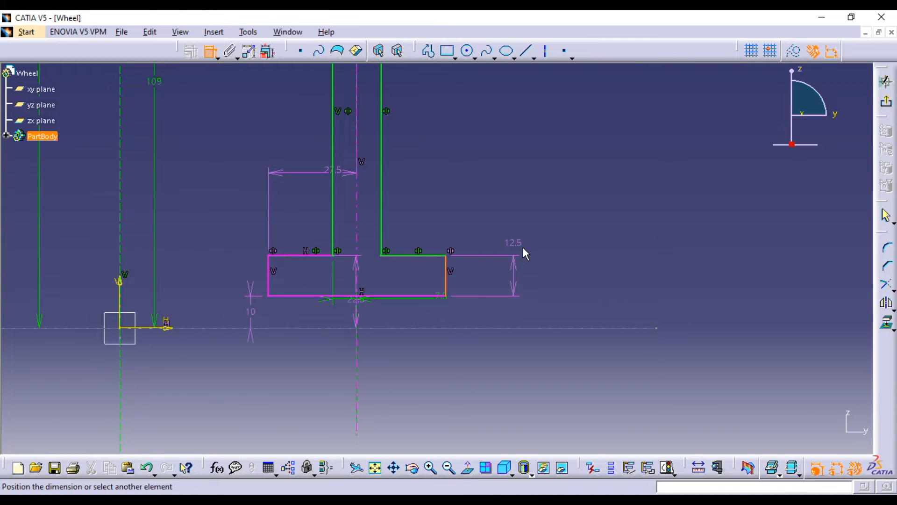
{"action": "key", "text": "ctrl+z"}
{"action": "middle_click", "coordinate": [500, 237]}
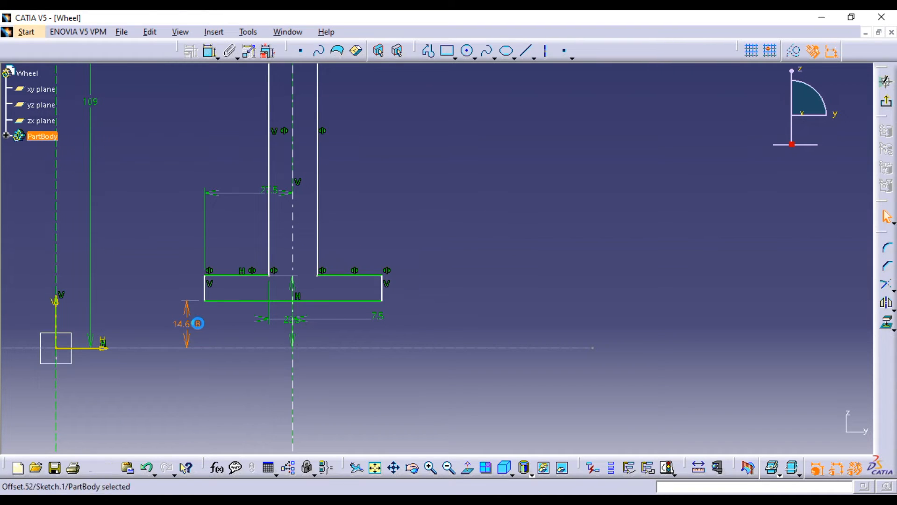
{"action": "double_click", "coordinate": [197, 322]}
{"action": "type", "text": "10"}
{"action": "key", "text": "Return"}
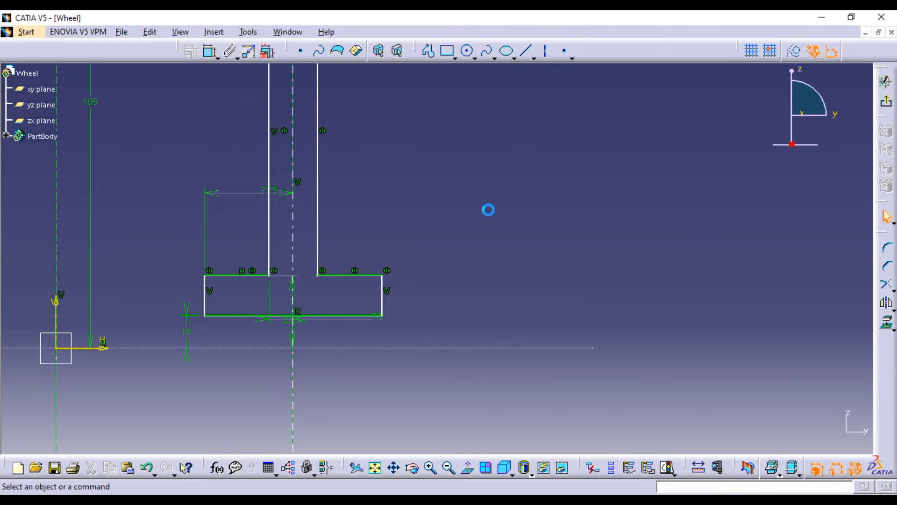
Step: Apply a Fix constraint to the original long vertical web line of the profile
{"action": "mouse_move", "coordinate": [486, 208]}
{"action": "middle_mouse_down"}
{"action": "mouse_move", "coordinate": [450, 244]}
{"action": "mouse_move", "coordinate": [467, 272]}
{"action": "mouse_move", "coordinate": [471, 260]}
{"action": "mouse_move", "coordinate": [414, 176]}
{"action": "middle_mouse_up"}
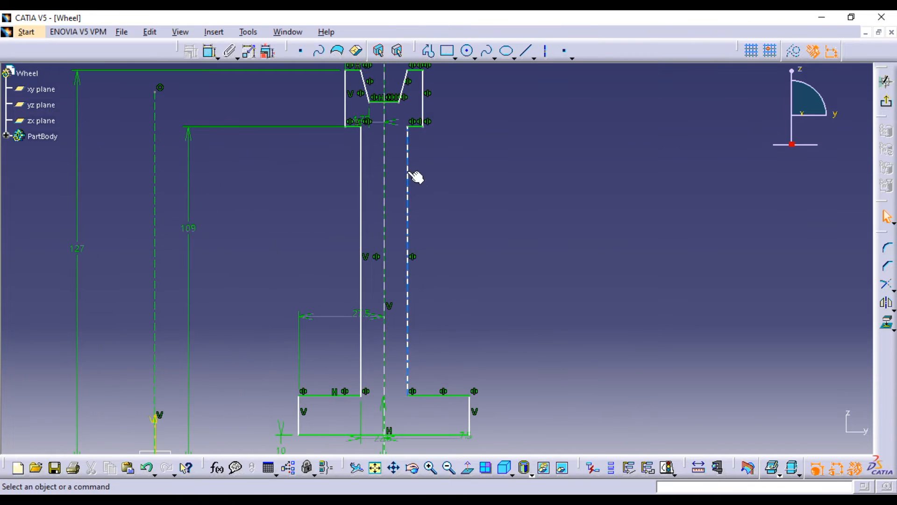
{"action": "left_click", "coordinate": [413, 176]}
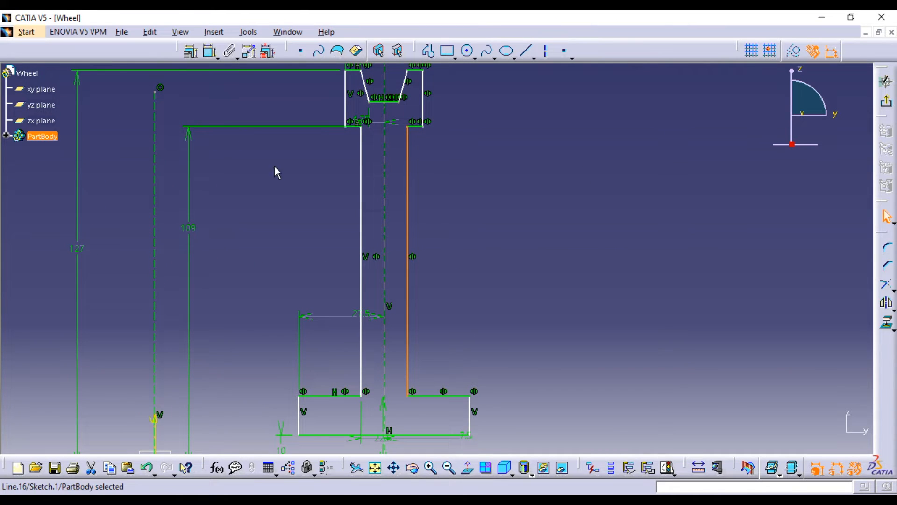
{"action": "left_click", "coordinate": [361, 204]}
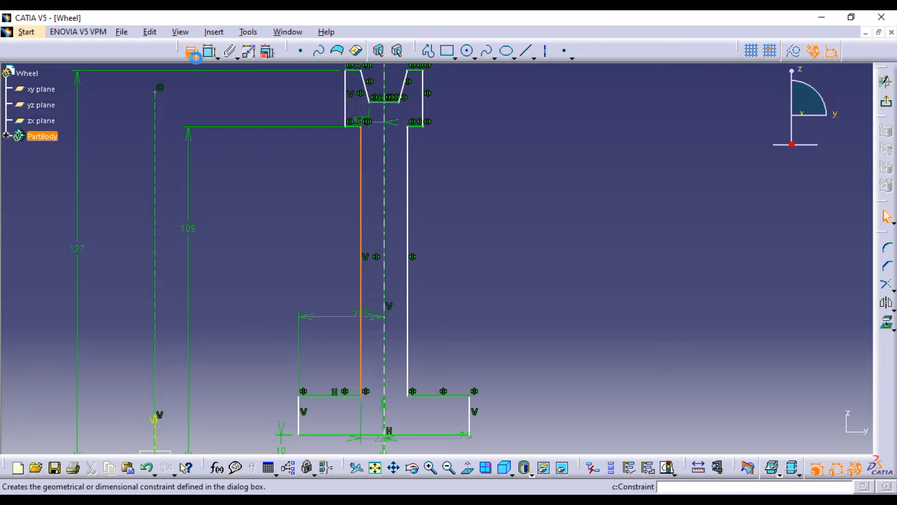
{"action": "left_click", "coordinate": [192, 53]}
{"action": "left_click", "coordinate": [800, 293]}
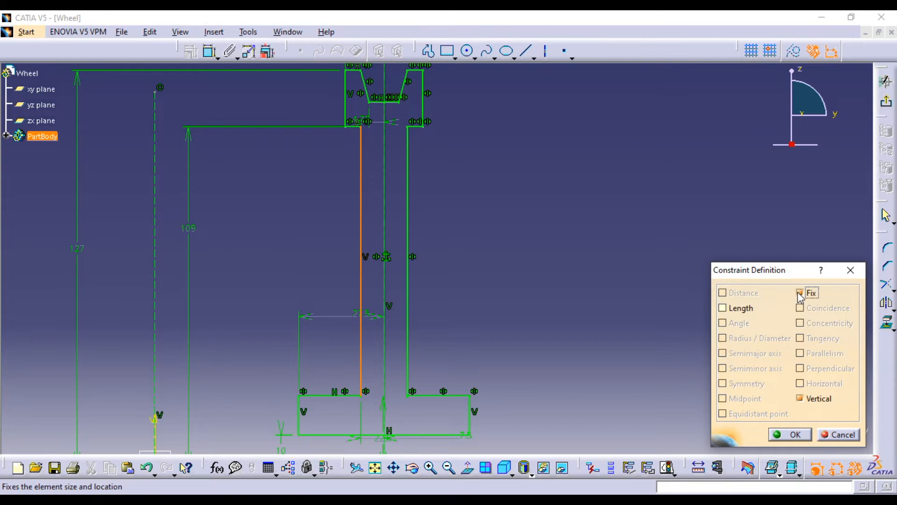
{"action": "left_click", "coordinate": [795, 435]}
Step: Round the two outer rim corners and two web junctions under the groove with Corner radii of about 1.2, 1.5, 0.9 and 1.7 mm
{"action": "mouse_move", "coordinate": [577, 234]}
{"action": "middle_mouse_down"}
{"action": "mouse_move", "coordinate": [595, 311]}
{"action": "mouse_move", "coordinate": [559, 296]}
{"action": "mouse_move", "coordinate": [573, 319]}
{"action": "mouse_move", "coordinate": [607, 339]}
{"action": "mouse_move", "coordinate": [526, 226]}
{"action": "middle_mouse_up"}
{"action": "mouse_move", "coordinate": [447, 217]}
{"action": "middle_mouse_down"}
{"action": "mouse_move", "coordinate": [571, 308]}
{"action": "mouse_move", "coordinate": [547, 260]}
{"action": "mouse_move", "coordinate": [526, 304]}
{"action": "mouse_move", "coordinate": [633, 304]}
{"action": "mouse_move", "coordinate": [629, 289]}
{"action": "middle_mouse_up"}
{"action": "left_click", "coordinate": [885, 245]}
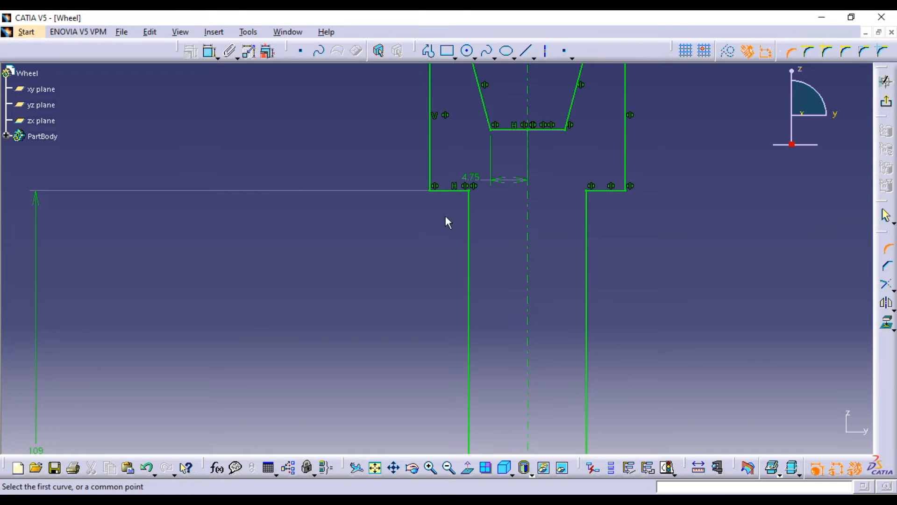
{"action": "left_click", "coordinate": [431, 189]}
{"action": "left_click", "coordinate": [431, 186]}
{"action": "mouse_move", "coordinate": [437, 229]}
{"action": "middle_mouse_down"}
{"action": "mouse_move", "coordinate": [441, 292]}
{"action": "mouse_move", "coordinate": [432, 274]}
{"action": "mouse_move", "coordinate": [500, 240]}
{"action": "middle_mouse_up"}
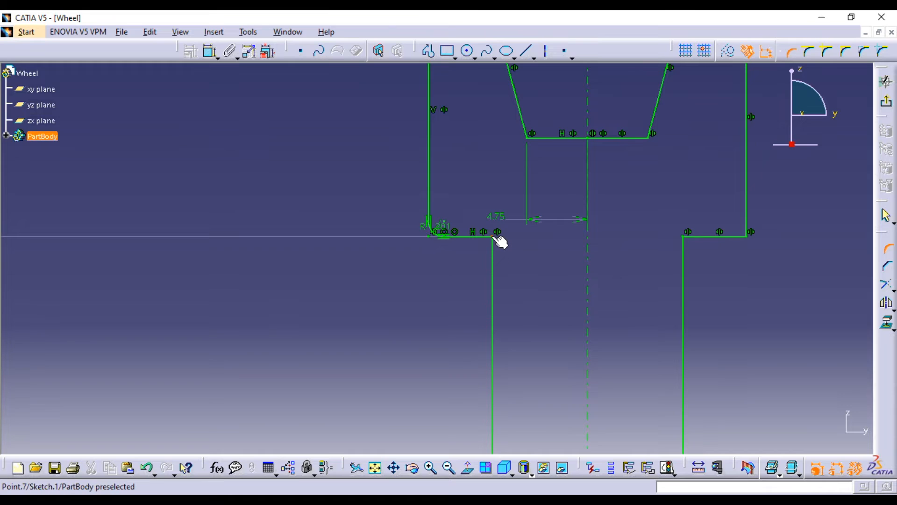
{"action": "left_click", "coordinate": [497, 240]}
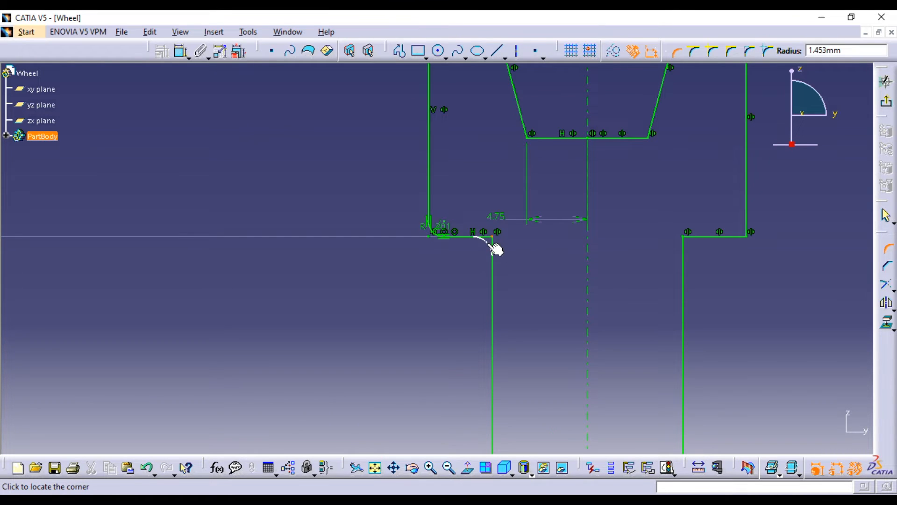
{"action": "left_click", "coordinate": [494, 247]}
{"action": "left_click", "coordinate": [686, 239]}
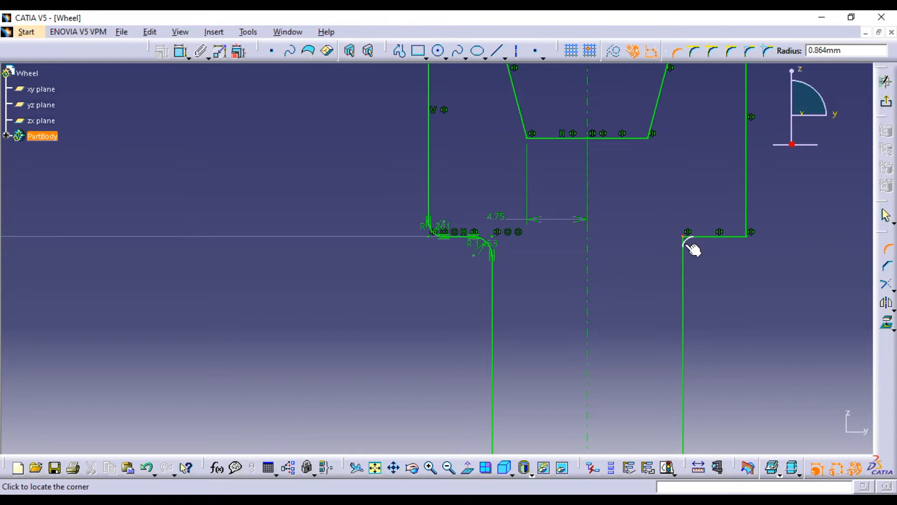
{"action": "left_click", "coordinate": [685, 243]}
{"action": "left_click", "coordinate": [746, 236]}
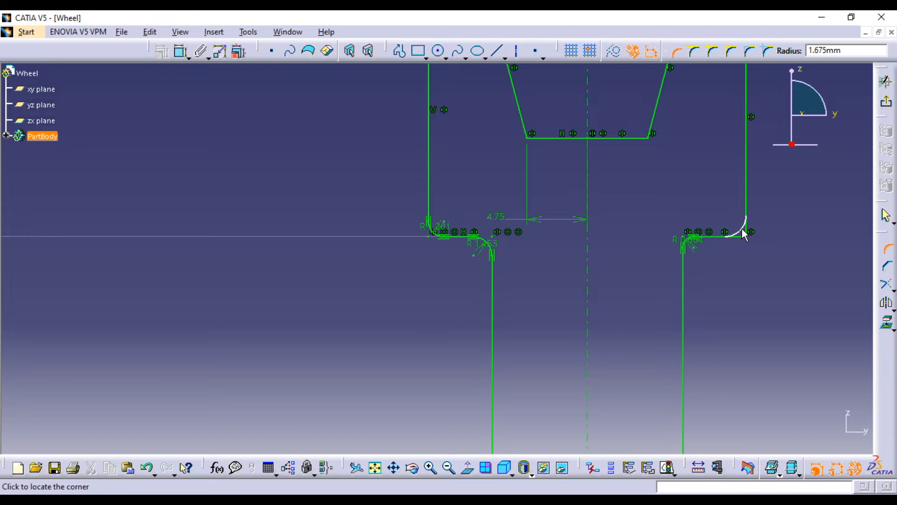
{"action": "left_click", "coordinate": [741, 233]}
Step: Set both corner radii beneath the rim on the original side of the profile to 1 mm
{"action": "mouse_move", "coordinate": [423, 305]}
{"action": "middle_mouse_down"}
{"action": "mouse_move", "coordinate": [406, 230]}
{"action": "mouse_move", "coordinate": [435, 242]}
{"action": "middle_mouse_up"}
{"action": "double_click", "coordinate": [432, 226]}
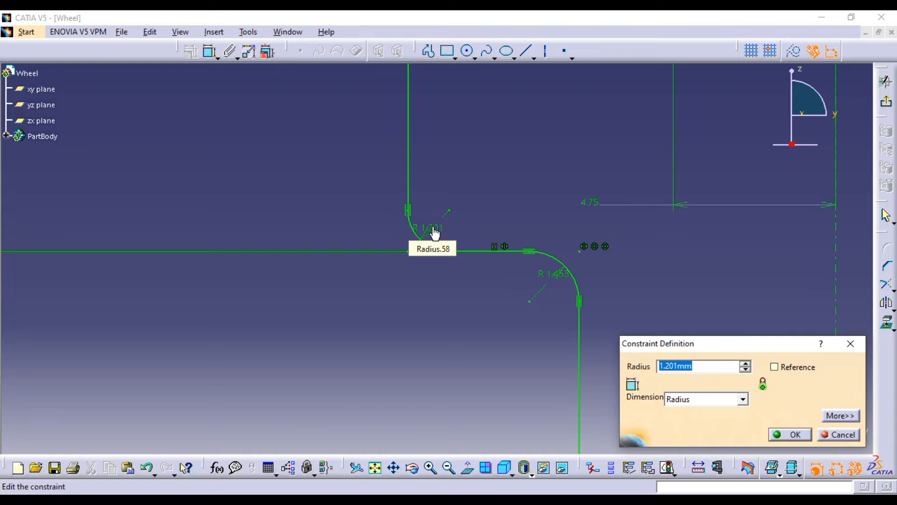
{"action": "type", "text": "1"}
{"action": "key", "text": "Return"}
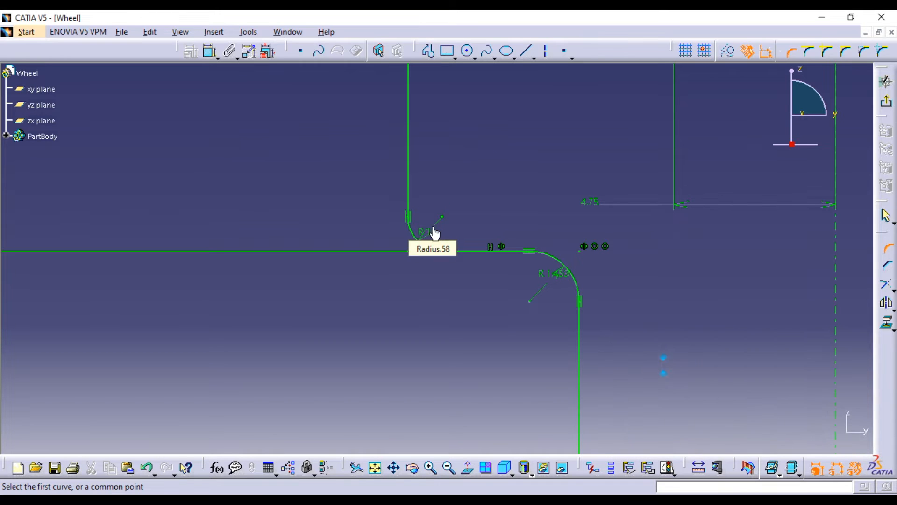
{"action": "double_click", "coordinate": [554, 275]}
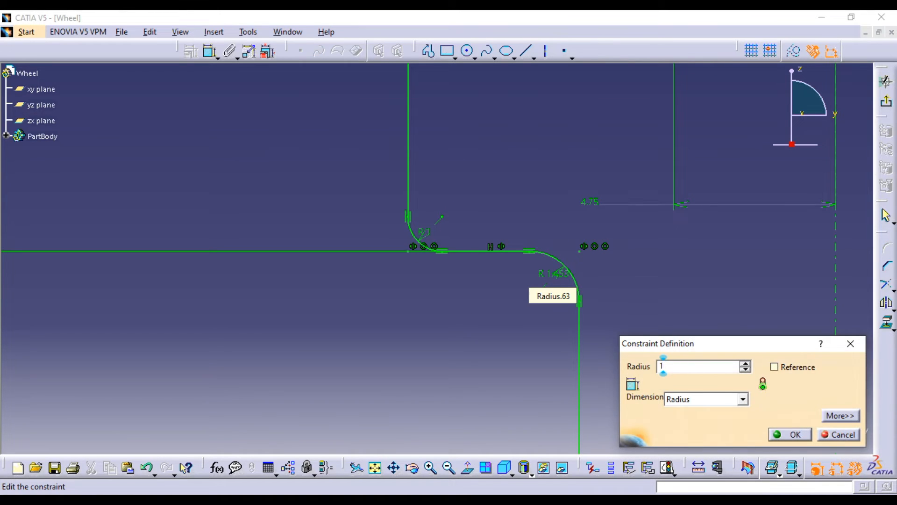
{"action": "type", "text": "1"}
{"action": "key", "text": "Return"}
Step: Set both corner radii beneath the rim on the mirrored side of the profile to 1 mm
{"action": "mouse_move", "coordinate": [524, 337]}
{"action": "middle_mouse_down"}
{"action": "mouse_move", "coordinate": [530, 384]}
{"action": "mouse_move", "coordinate": [530, 303]}
{"action": "mouse_move", "coordinate": [699, 309]}
{"action": "mouse_move", "coordinate": [795, 345]}
{"action": "mouse_move", "coordinate": [525, 266]}
{"action": "middle_mouse_up"}
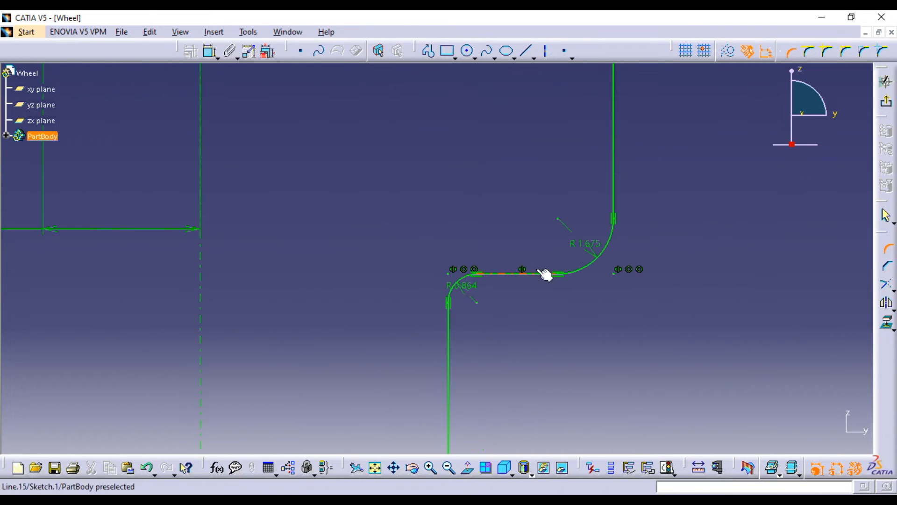
{"action": "double_click", "coordinate": [579, 241]}
{"action": "type", "text": "1"}
{"action": "key", "text": "Return"}
{"action": "double_click", "coordinate": [465, 285]}
{"action": "type", "text": "1"}
{"action": "key", "text": "Return"}
Step: Round the two corners where the web lines meet the hub's upper edges with Corner radii of about 2.1 and 2.9 mm
{"action": "mouse_move", "coordinate": [509, 305]}
{"action": "middle_mouse_down"}
{"action": "mouse_move", "coordinate": [529, 373]}
{"action": "mouse_move", "coordinate": [466, 184]}
{"action": "mouse_move", "coordinate": [496, 266]}
{"action": "mouse_move", "coordinate": [561, 370]}
{"action": "middle_mouse_up"}
{"action": "mouse_move", "coordinate": [442, 229]}
{"action": "middle_mouse_down"}
{"action": "mouse_move", "coordinate": [491, 306]}
{"action": "mouse_move", "coordinate": [487, 292]}
{"action": "middle_mouse_up"}
{"action": "left_click", "coordinate": [887, 248]}
{"action": "mouse_move", "coordinate": [648, 296]}
{"action": "middle_mouse_down"}
{"action": "mouse_move", "coordinate": [648, 330]}
{"action": "mouse_move", "coordinate": [601, 184]}
{"action": "mouse_move", "coordinate": [605, 207]}
{"action": "middle_mouse_up"}
{"action": "mouse_move", "coordinate": [447, 343]}
{"action": "middle_mouse_down"}
{"action": "mouse_move", "coordinate": [495, 302]}
{"action": "mouse_move", "coordinate": [495, 243]}
{"action": "middle_mouse_up"}
{"action": "middle_click_drag", "start_coordinate": [460, 452], "coordinate": [480, 272]}
{"action": "left_click", "coordinate": [475, 252]}
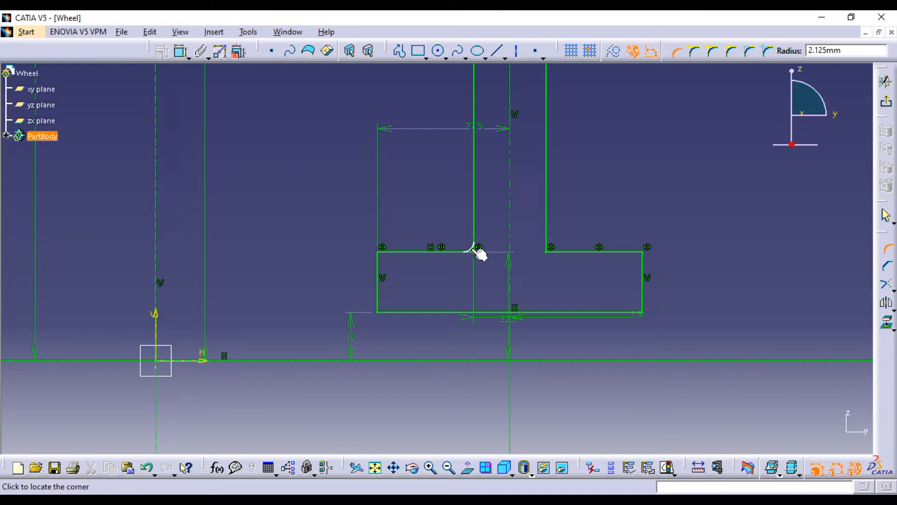
{"action": "left_click", "coordinate": [478, 253]}
{"action": "left_click", "coordinate": [554, 254]}
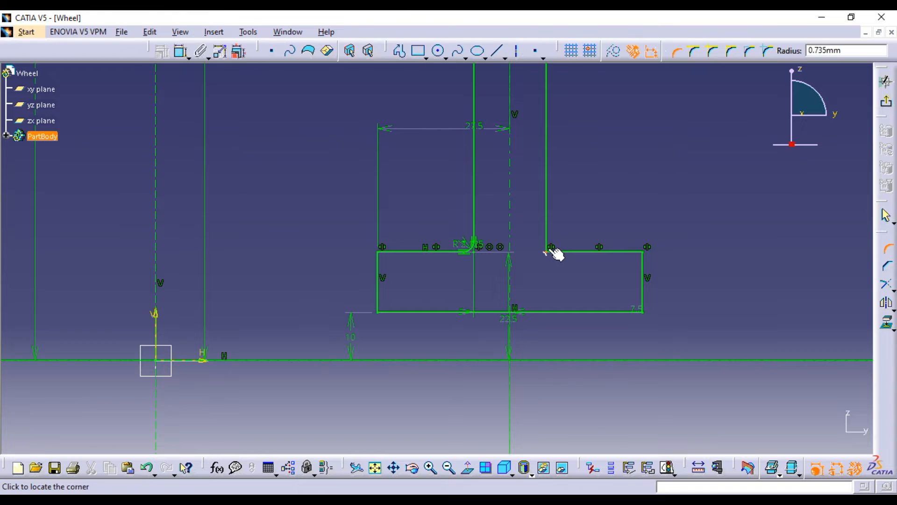
Step: Set the corner radius between the original web line and the hub's upper edge to 1 mm
{"action": "middle_click_drag", "start_coordinate": [526, 267], "coordinate": [472, 121]}
{"action": "middle_click", "coordinate": [516, 239]}
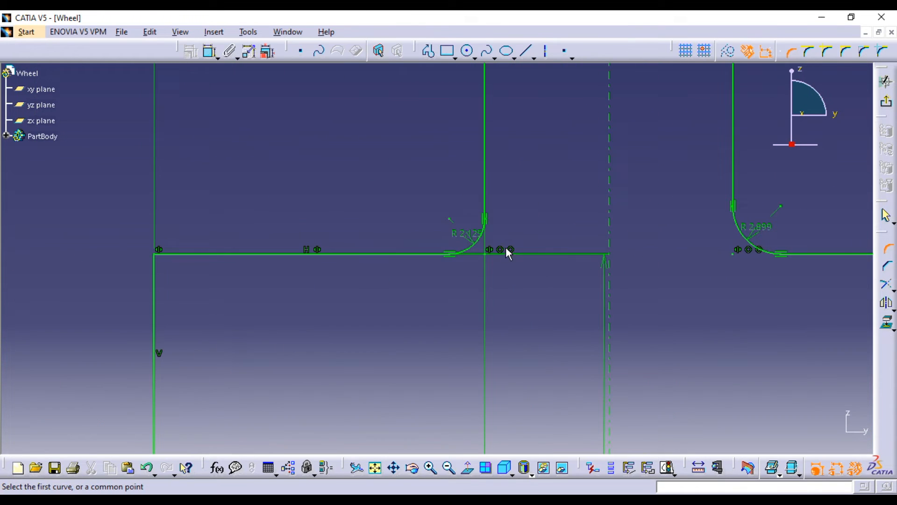
{"action": "double_click", "coordinate": [469, 234]}
{"action": "type", "text": "1"}
{"action": "key", "text": "Return"}
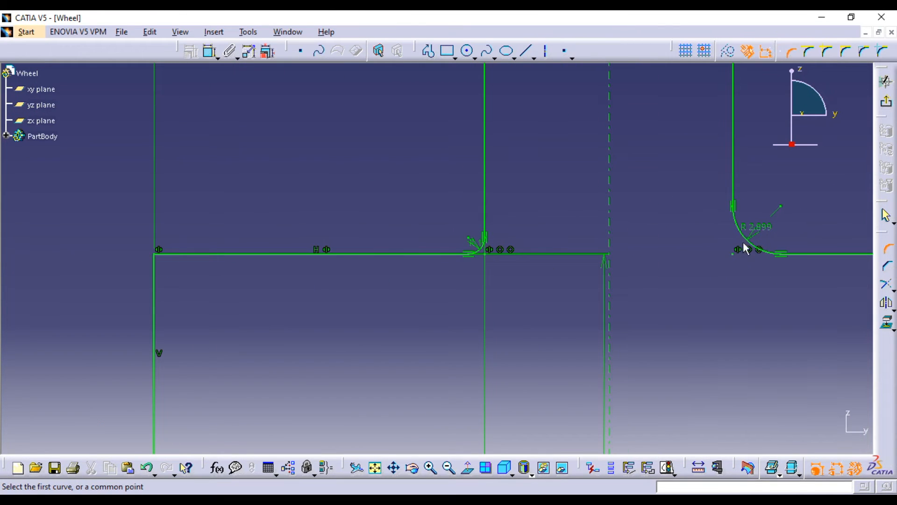
Step: Set the corner radius between the mirrored web line and the hub's upper edge to 1 mm
{"action": "double_click", "coordinate": [755, 224]}
{"action": "type", "text": "1"}
{"action": "key", "text": "Return"}
{"action": "mouse_move", "coordinate": [690, 297]}
{"action": "middle_mouse_down"}
{"action": "mouse_move", "coordinate": [700, 341]}
{"action": "mouse_move", "coordinate": [616, 260]}
{"action": "mouse_move", "coordinate": [650, 269]}
{"action": "mouse_move", "coordinate": [679, 303]}
{"action": "middle_mouse_up"}
{"action": "middle_click_drag", "start_coordinate": [402, 318], "coordinate": [390, 274]}
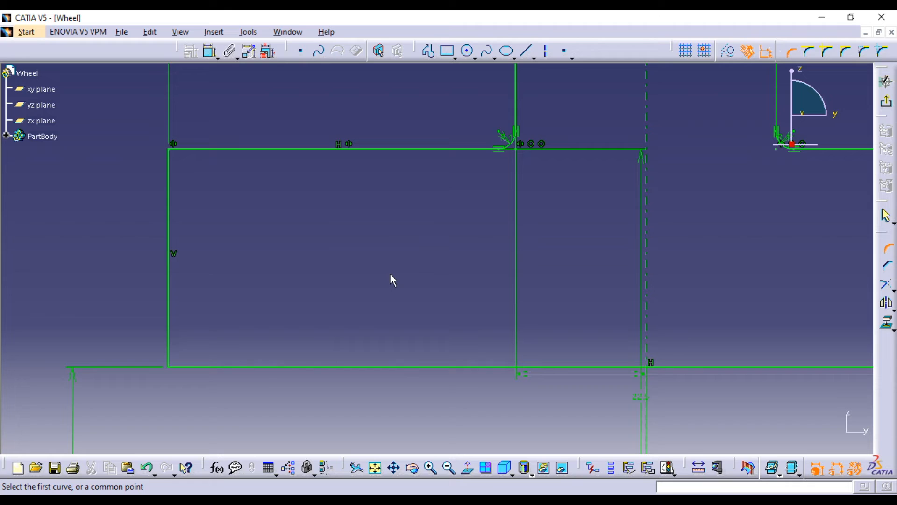
Step: Round the hub's outer upper corner on the original side of the profile with a 1 mm Corner radius
{"action": "mouse_move", "coordinate": [207, 192]}
{"action": "middle_mouse_down"}
{"action": "mouse_move", "coordinate": [279, 287]}
{"action": "mouse_move", "coordinate": [224, 229]}
{"action": "middle_mouse_up"}
{"action": "left_click", "coordinate": [392, 217]}
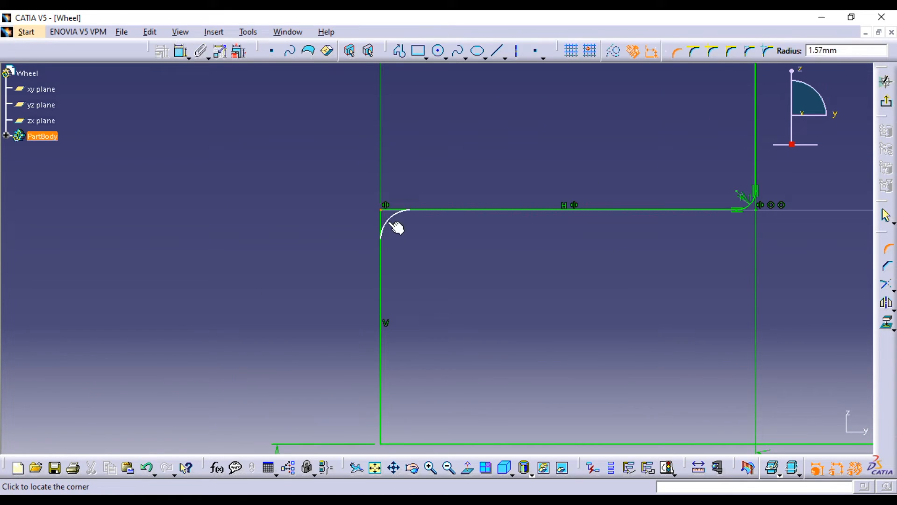
{"action": "left_click", "coordinate": [412, 236]}
{"action": "double_click", "coordinate": [400, 222]}
{"action": "type", "text": "1"}
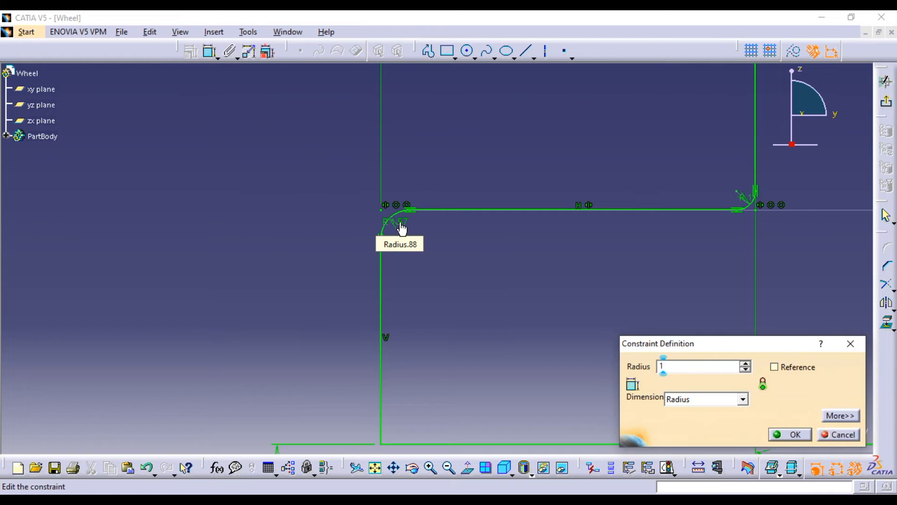
{"action": "key", "text": "Return"}
{"action": "middle_click_drag", "start_coordinate": [499, 284], "coordinate": [499, 327]}
{"action": "middle_click_drag", "start_coordinate": [769, 238], "coordinate": [418, 266]}
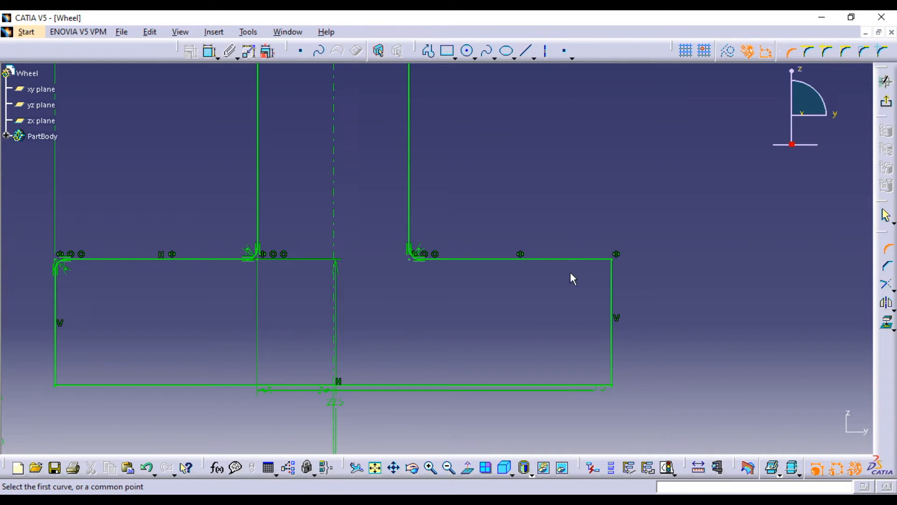
Step: Round the hub's outer upper corner on the mirrored side of the profile with a 1 mm Corner radius
{"action": "left_click", "coordinate": [611, 260]}
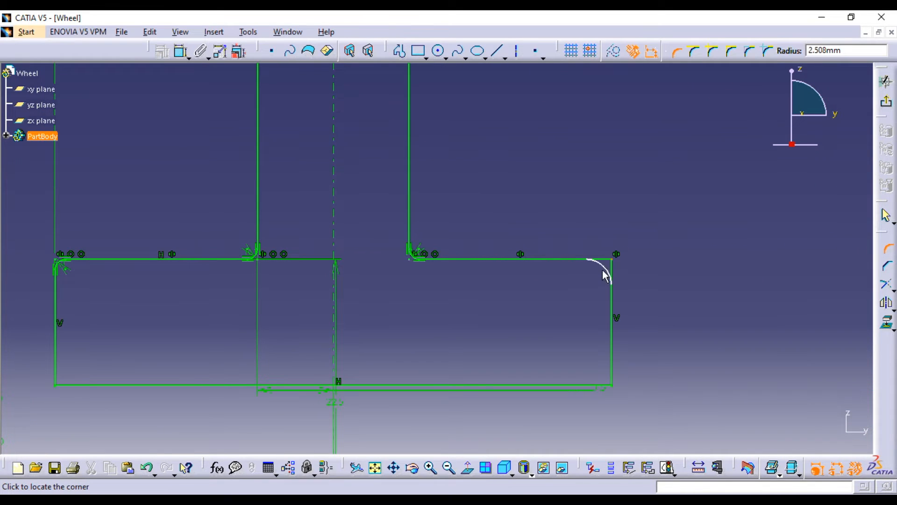
{"action": "left_click", "coordinate": [607, 272]}
{"action": "middle_click", "coordinate": [669, 276]}
{"action": "middle_click_drag", "start_coordinate": [607, 304], "coordinate": [605, 204]}
{"action": "double_click", "coordinate": [830, 310]}
{"action": "type", "text": "1"}
{"action": "key", "text": "Return"}
{"action": "mouse_move", "coordinate": [724, 311]}
{"action": "middle_mouse_down"}
{"action": "mouse_move", "coordinate": [681, 409]}
{"action": "mouse_move", "coordinate": [673, 490]}
{"action": "middle_mouse_up"}
{"action": "middle_click_drag", "start_coordinate": [549, 234], "coordinate": [553, 267]}
{"action": "middle_click_drag", "start_coordinate": [555, 190], "coordinate": [595, 319]}
Step: Leave the sketch and revolve the profile 360° as a Shaft about the sketch's horizontal axis
{"action": "left_click", "coordinate": [887, 100]}
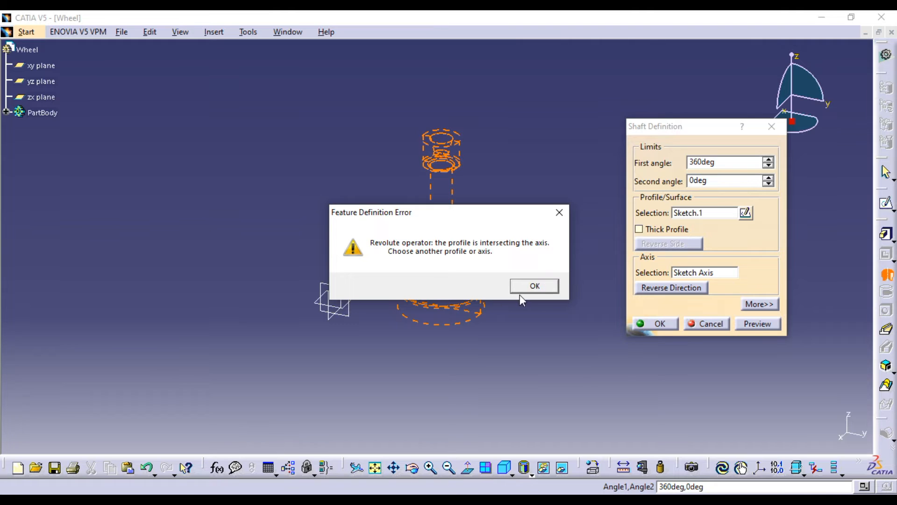
{"action": "left_click", "coordinate": [532, 285]}
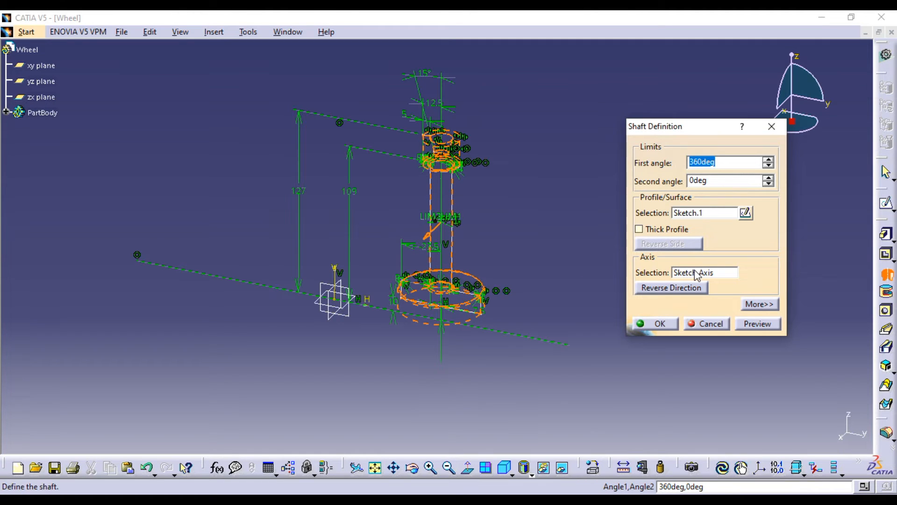
{"action": "left_click", "coordinate": [693, 274]}
{"action": "left_click", "coordinate": [365, 309]}
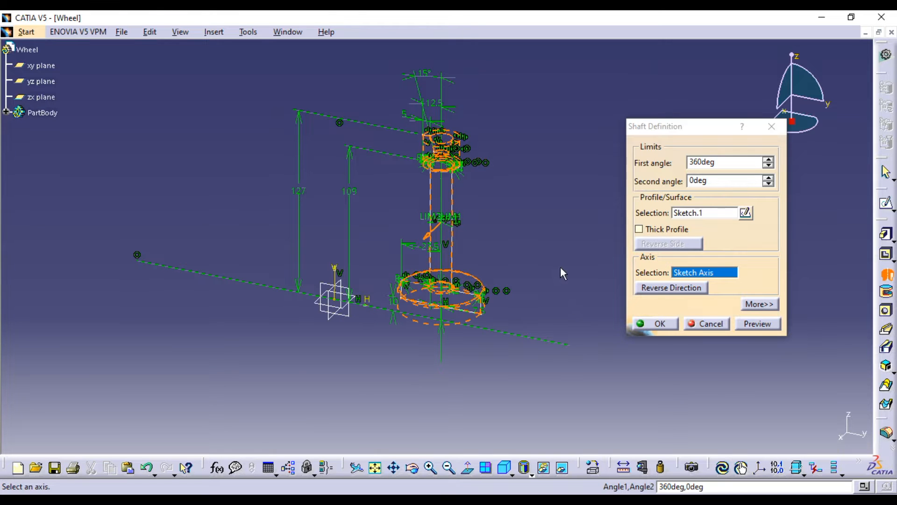
{"action": "middle_click_drag", "start_coordinate": [532, 270], "coordinate": [518, 185]}
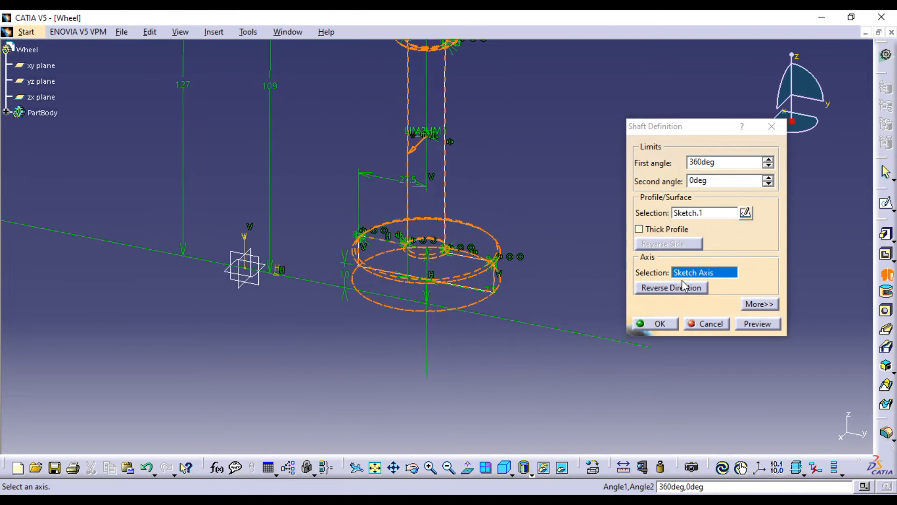
{"action": "left_click", "coordinate": [680, 271]}
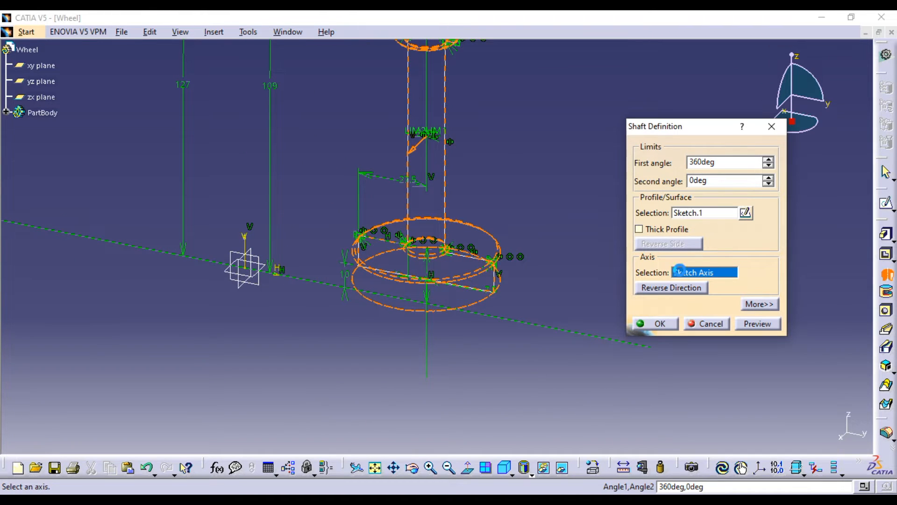
{"action": "left_click", "coordinate": [256, 272]}
{"action": "scroll", "coordinate": [424, 288], "scroll_direction": "down", "scroll_amount": 3}
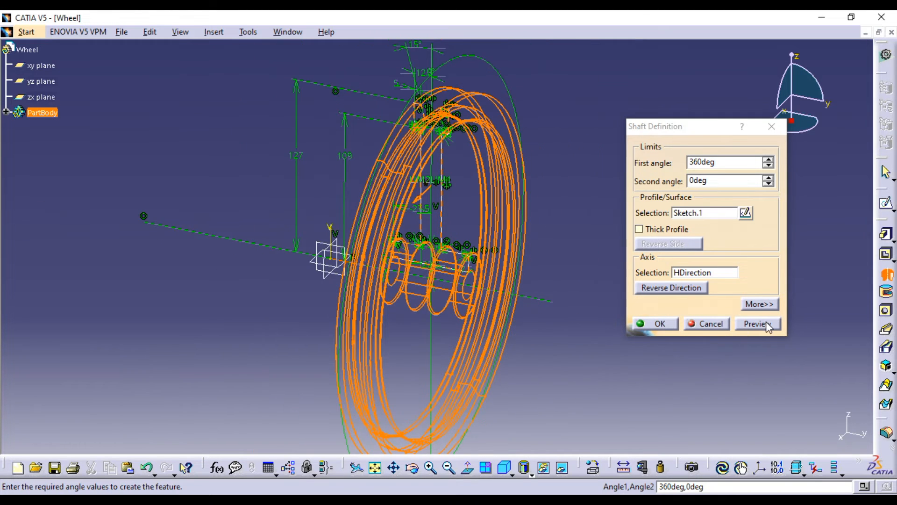
{"action": "left_click", "coordinate": [767, 322]}
{"action": "left_click", "coordinate": [653, 324]}
Step: Open a new sketch on the zx plane, facing the side of the wheel
{"action": "middle_click_drag", "start_coordinate": [607, 268], "coordinate": [481, 206]}
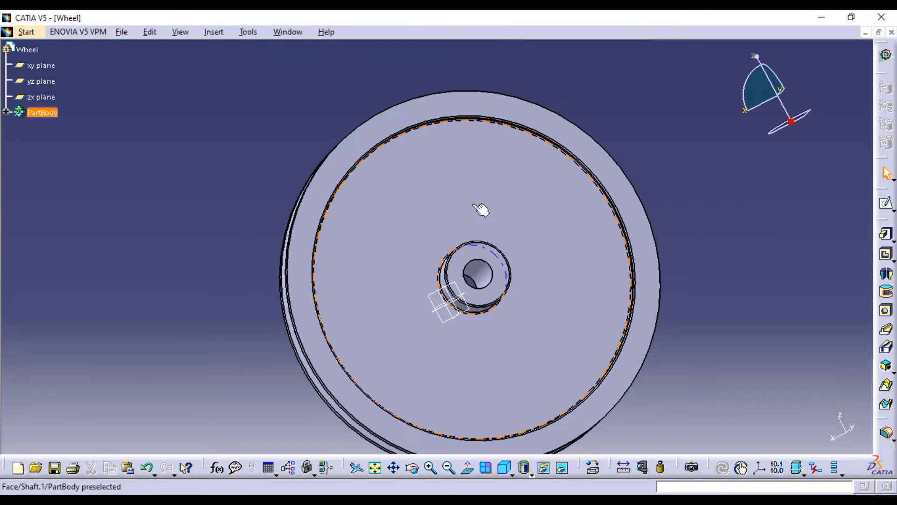
{"action": "middle_click_drag", "start_coordinate": [443, 345], "coordinate": [399, 285]}
{"action": "left_click", "coordinate": [458, 347]}
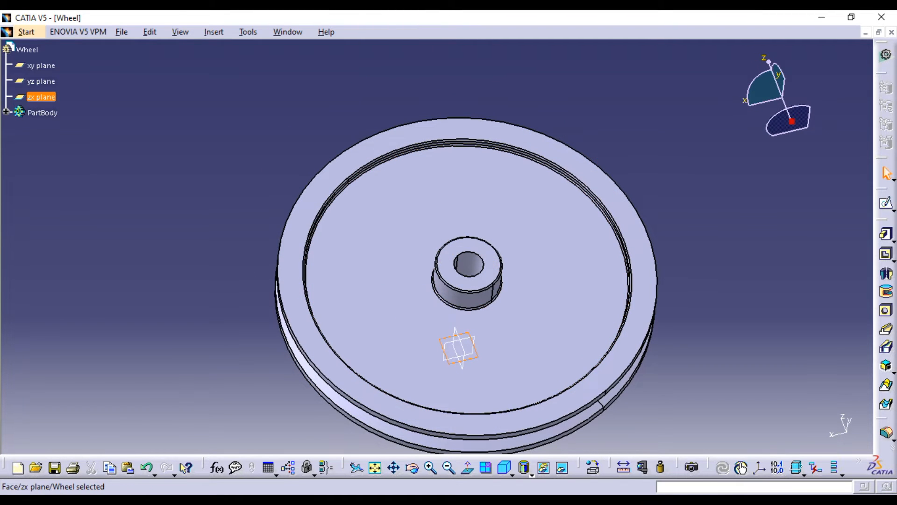
{"action": "left_click", "coordinate": [887, 206]}
{"action": "middle_click_drag", "start_coordinate": [607, 204], "coordinate": [609, 252]}
{"action": "mouse_move", "coordinate": [609, 260]}
{"action": "middle_mouse_down"}
{"action": "mouse_move", "coordinate": [643, 163]}
{"action": "mouse_move", "coordinate": [622, 165]}
{"action": "middle_mouse_up"}
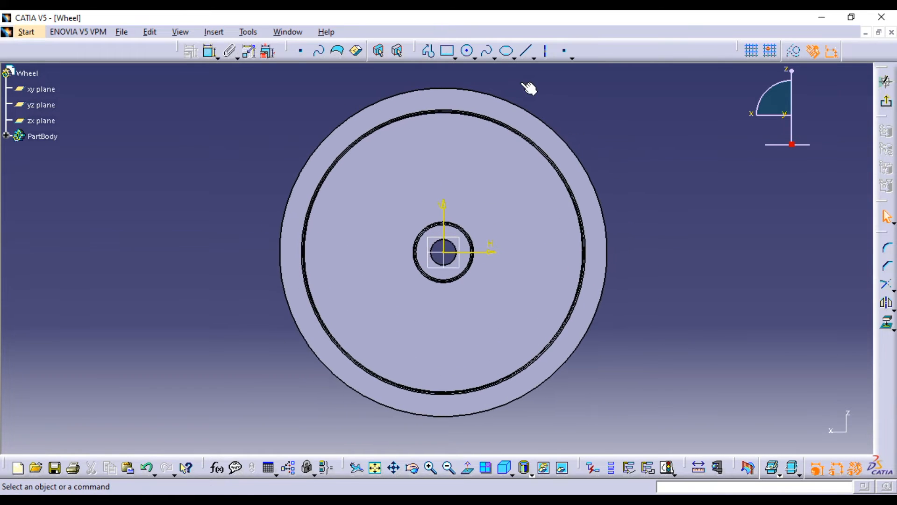
Step: Draw a horizontal and a vertical axis line through the wheel centre, both extending beyond the rim
{"action": "left_click", "coordinate": [545, 50]}
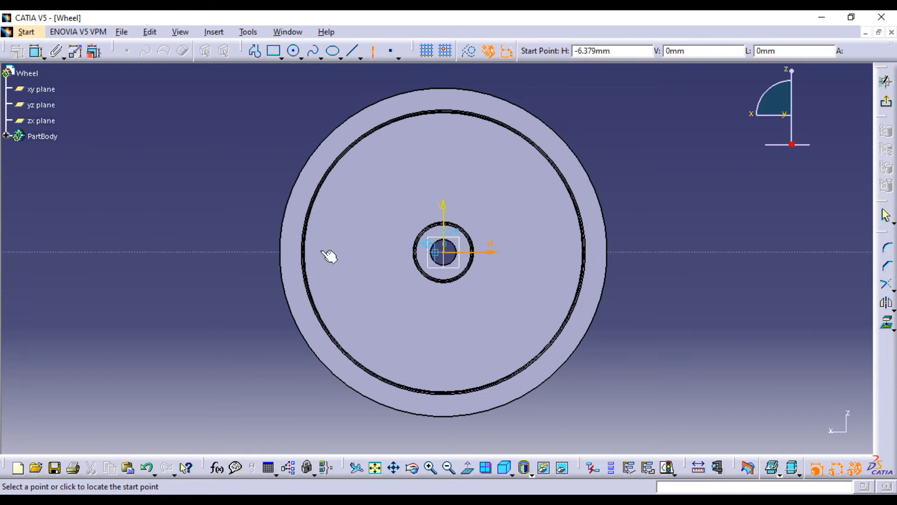
{"action": "left_click", "coordinate": [126, 252]}
{"action": "left_click", "coordinate": [830, 252]}
{"action": "left_click", "coordinate": [444, 69]}
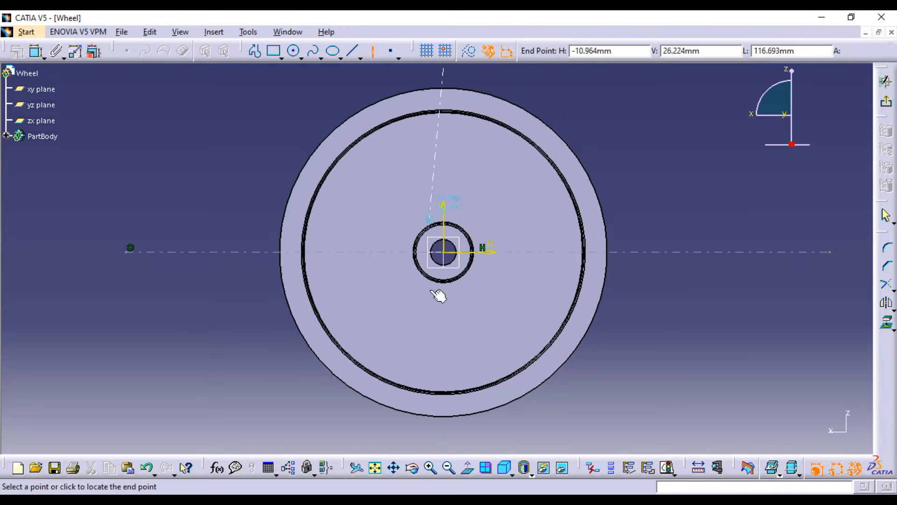
{"action": "left_click", "coordinate": [443, 432]}
{"action": "left_click", "coordinate": [703, 314]}
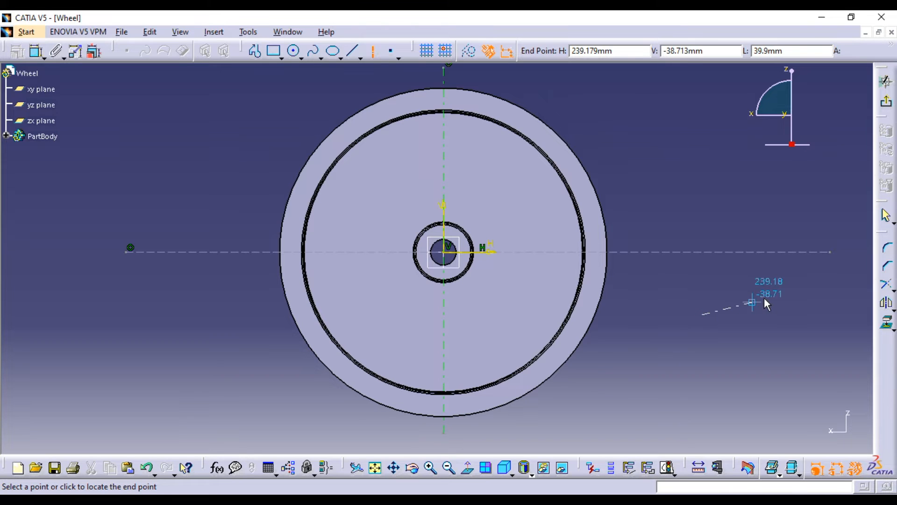
{"action": "key", "text": "Escape"}
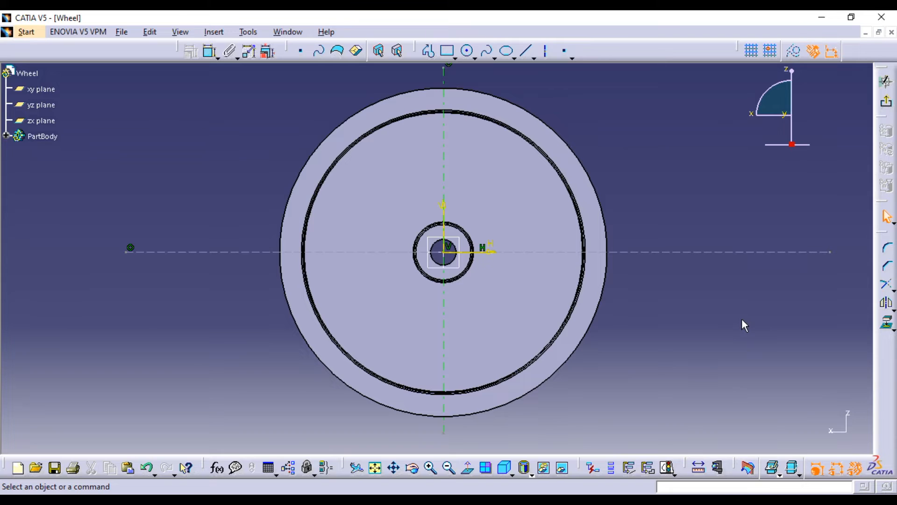
Step: Sketch a circle centred on the origin, between the hub and the rim
{"action": "mouse_move", "coordinate": [705, 295]}
{"action": "middle_mouse_down"}
{"action": "mouse_move", "coordinate": [625, 276]}
{"action": "mouse_move", "coordinate": [617, 296]}
{"action": "mouse_move", "coordinate": [623, 314]}
{"action": "middle_mouse_up"}
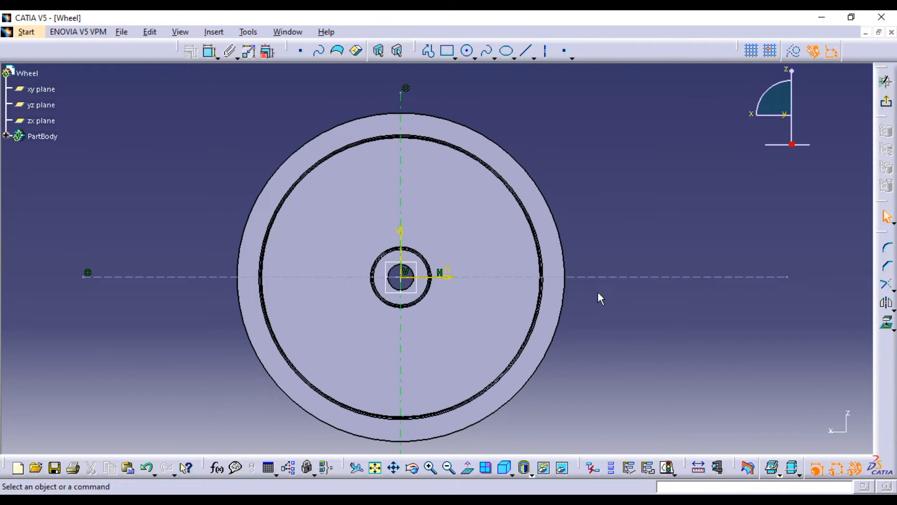
{"action": "mouse_move", "coordinate": [552, 302]}
{"action": "middle_mouse_down"}
{"action": "mouse_move", "coordinate": [511, 234]}
{"action": "mouse_move", "coordinate": [454, 262]}
{"action": "mouse_move", "coordinate": [331, 89]}
{"action": "middle_mouse_up"}
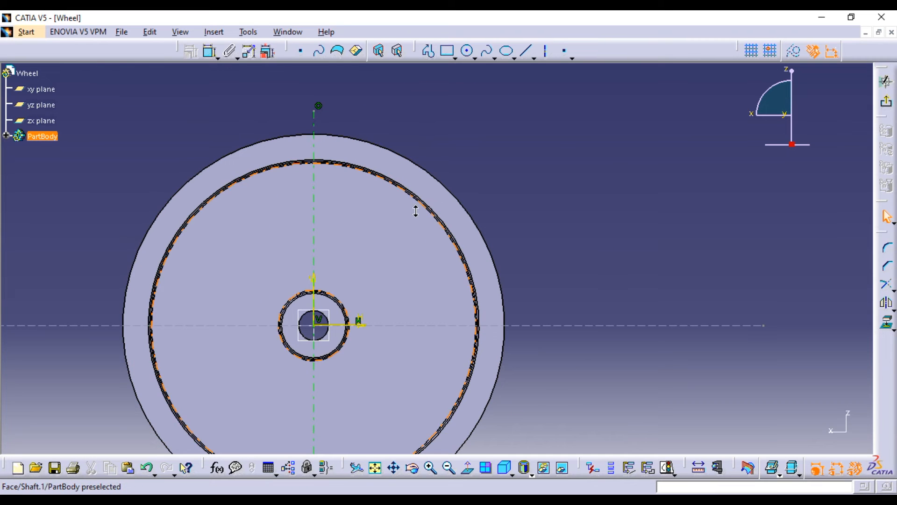
{"action": "middle_click_drag", "start_coordinate": [416, 211], "coordinate": [415, 201], "text": "ctrl"}
{"action": "middle_click_drag", "start_coordinate": [430, 239], "coordinate": [461, 134]}
{"action": "left_click", "coordinate": [469, 52]}
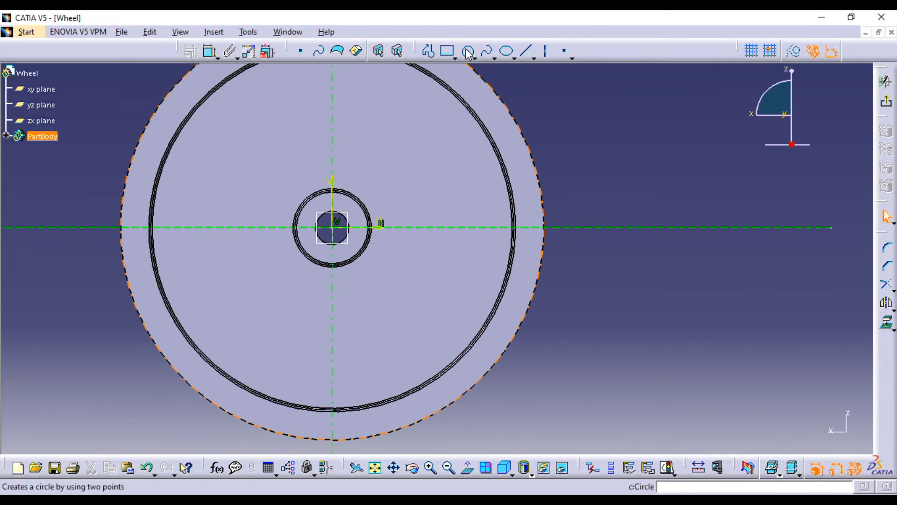
{"action": "left_click", "coordinate": [473, 53]}
{"action": "left_click", "coordinate": [473, 52]}
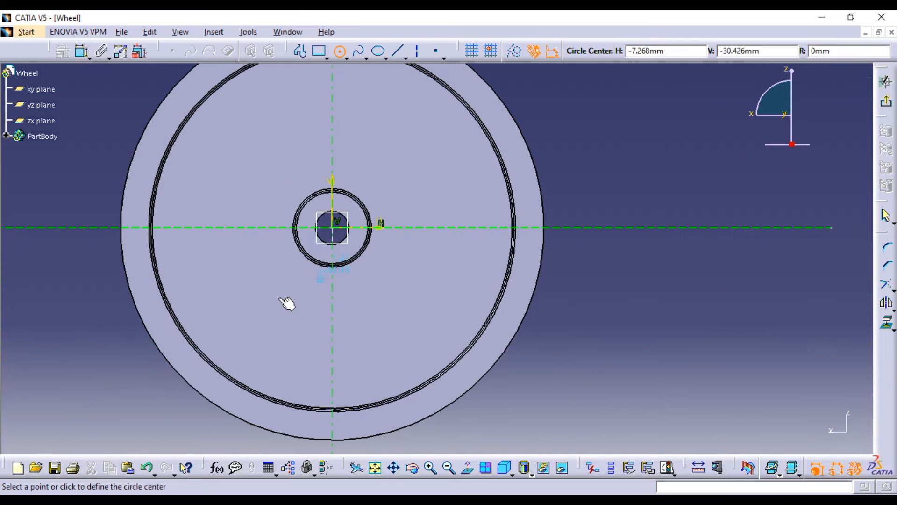
{"action": "left_click", "coordinate": [332, 227]}
{"action": "left_click", "coordinate": [397, 316]}
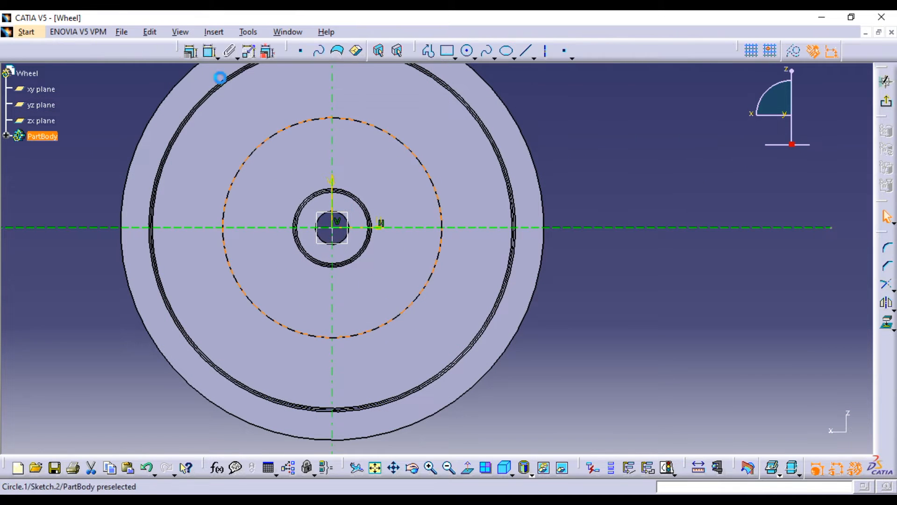
Step: Dimension the circle around the hub and set its diameter to 64 mm
{"action": "left_click", "coordinate": [210, 51]}
{"action": "left_click", "coordinate": [470, 157]}
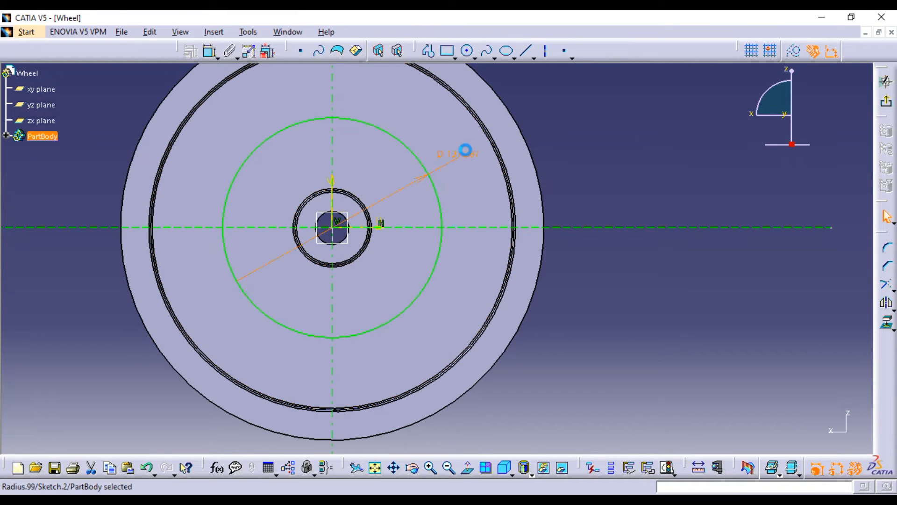
{"action": "double_click", "coordinate": [468, 157]}
{"action": "type", "text": "64"}
{"action": "key", "text": "Return"}
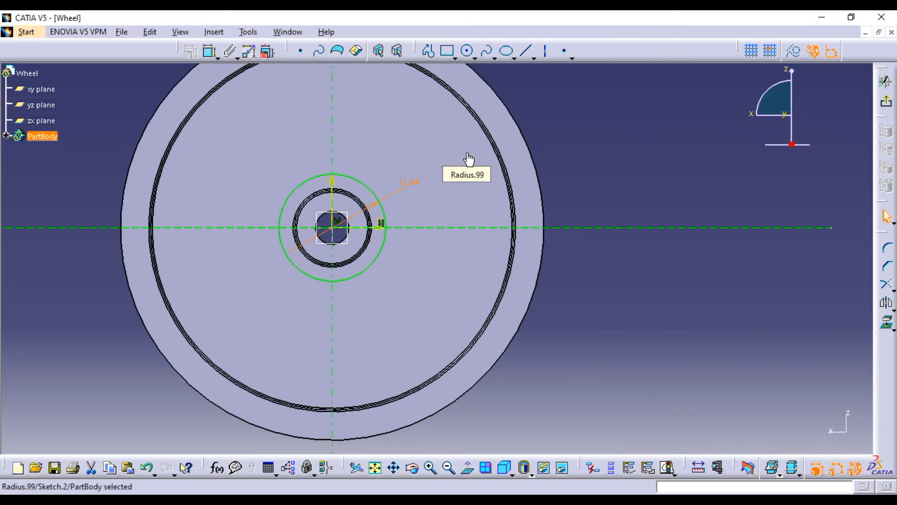
Step: Sketch a second, larger circle about 172 mm in diameter, concentric with the 64 mm circle
{"action": "mouse_move", "coordinate": [374, 270]}
{"action": "middle_mouse_down"}
{"action": "mouse_move", "coordinate": [372, 280]}
{"action": "mouse_move", "coordinate": [377, 268]}
{"action": "mouse_move", "coordinate": [427, 244]}
{"action": "mouse_move", "coordinate": [395, 259]}
{"action": "middle_mouse_up"}
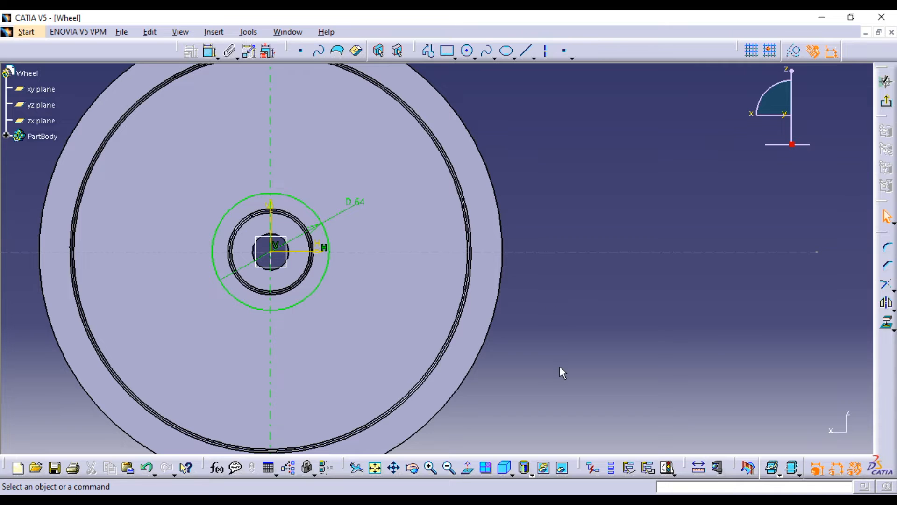
{"action": "mouse_move", "coordinate": [551, 404]}
{"action": "middle_mouse_down"}
{"action": "mouse_move", "coordinate": [559, 423]}
{"action": "mouse_move", "coordinate": [607, 417]}
{"action": "mouse_move", "coordinate": [585, 368]}
{"action": "middle_mouse_up"}
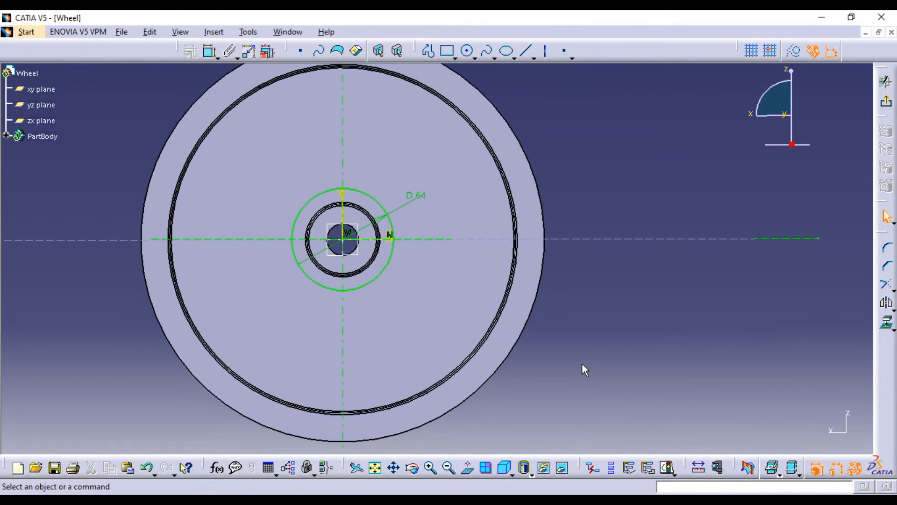
{"action": "left_click", "coordinate": [467, 51]}
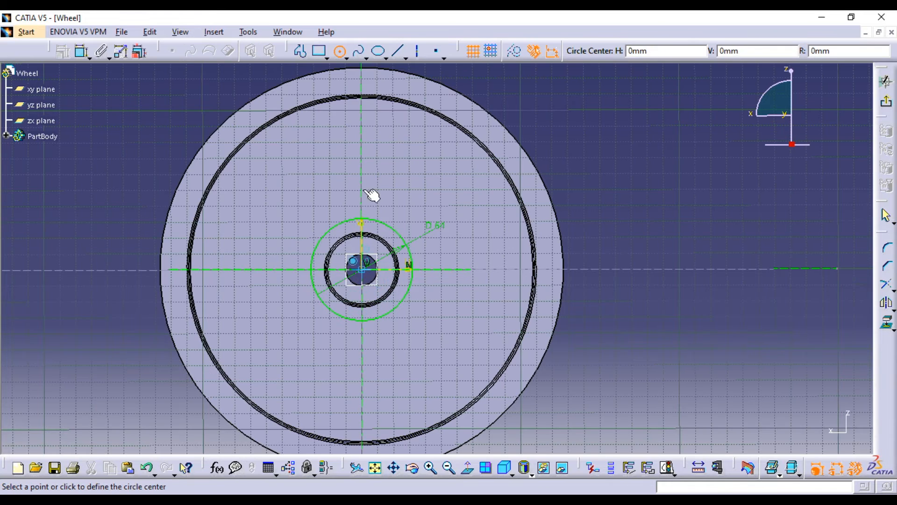
{"action": "left_click", "coordinate": [473, 51]}
{"action": "left_click", "coordinate": [365, 269]}
{"action": "left_click", "coordinate": [437, 384]}
Step: Dimension the larger circle and set its diameter to 190 mm
{"action": "left_click", "coordinate": [212, 49]}
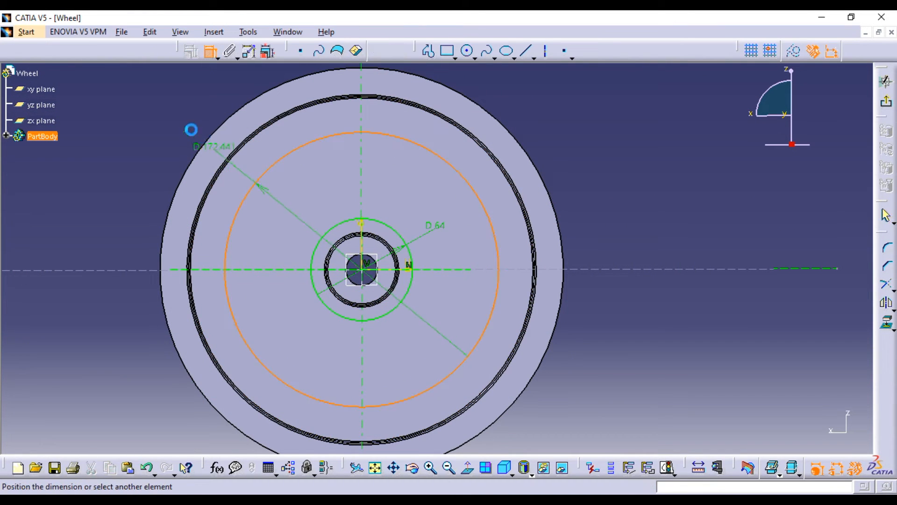
{"action": "double_click", "coordinate": [187, 124]}
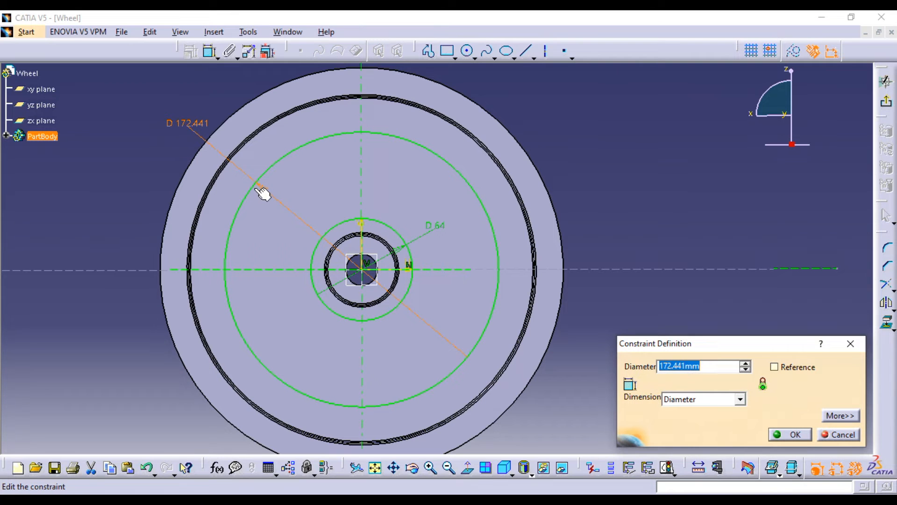
{"action": "type", "text": "190"}
{"action": "key", "text": "Return"}
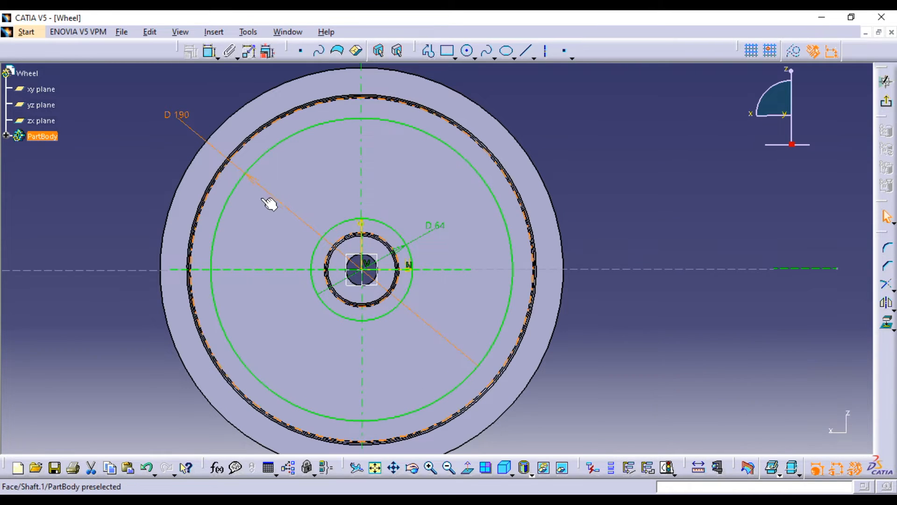
Step: Draw a slanted line about 63 mm long from the 190 mm circle to the 64 mm circle, beside the upper vertical axis
{"action": "mouse_move", "coordinate": [119, 177]}
{"action": "middle_mouse_down"}
{"action": "mouse_move", "coordinate": [119, 164]}
{"action": "mouse_move", "coordinate": [185, 264]}
{"action": "middle_mouse_up"}
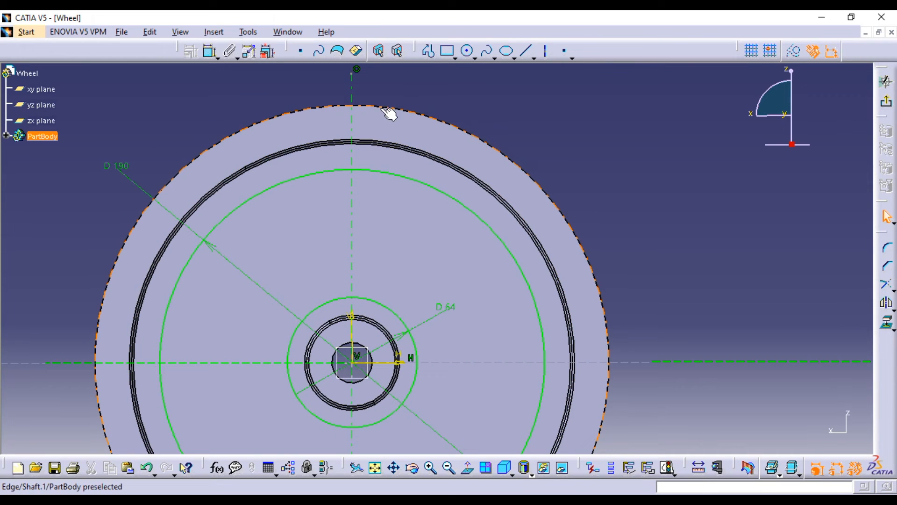
{"action": "left_click", "coordinate": [528, 52]}
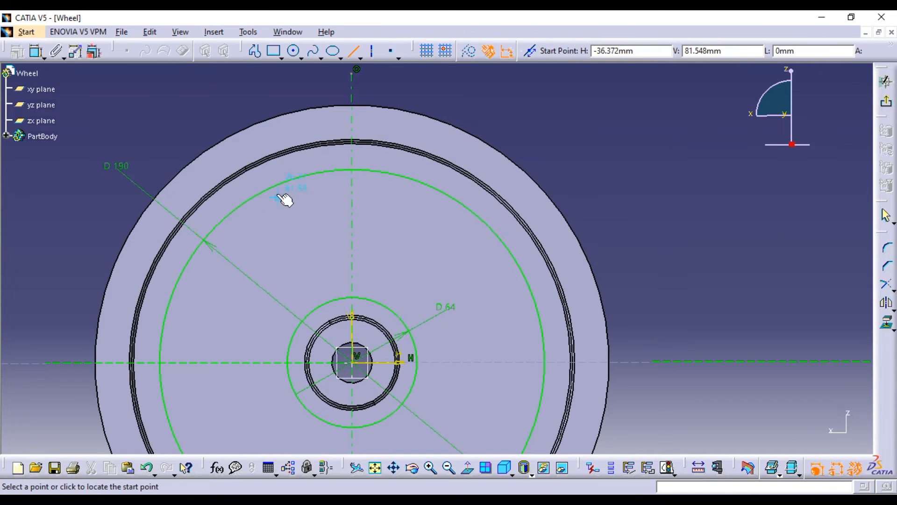
{"action": "left_click", "coordinate": [271, 187]}
{"action": "left_click", "coordinate": [319, 306]}
{"action": "middle_click", "coordinate": [647, 179]}
{"action": "middle_click_drag", "start_coordinate": [648, 183], "coordinate": [686, 142]}
Step: Dimension the angle between the slanted line and the vertical axis and set it to 29°
{"action": "left_click", "coordinate": [211, 52]}
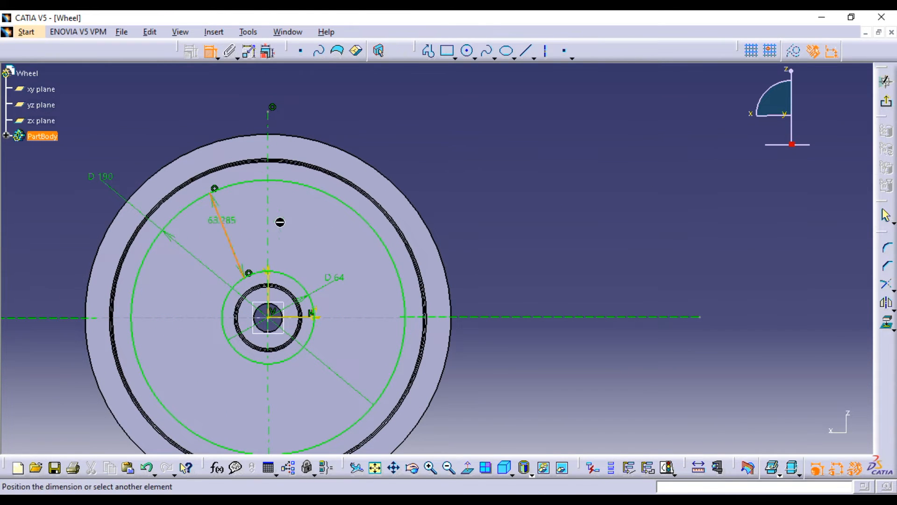
{"action": "left_click", "coordinate": [214, 106]}
{"action": "double_click", "coordinate": [214, 103]}
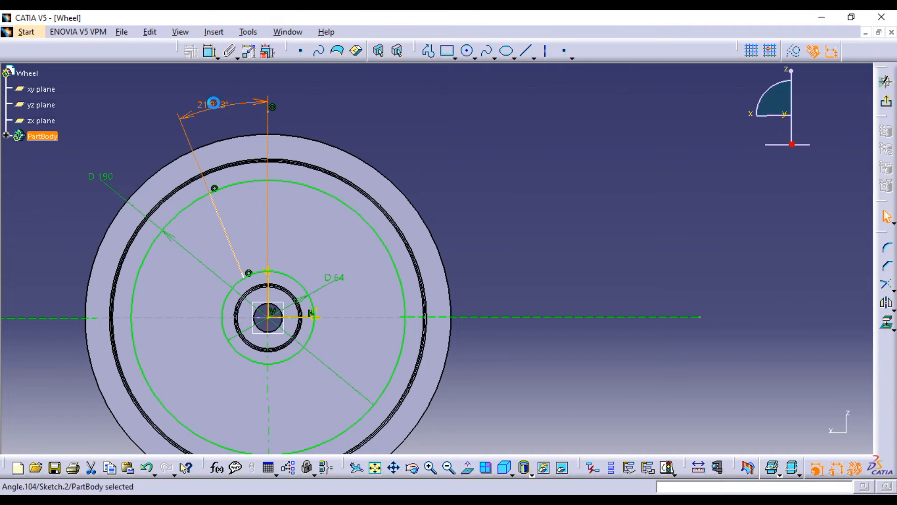
{"action": "key", "text": "Return"}
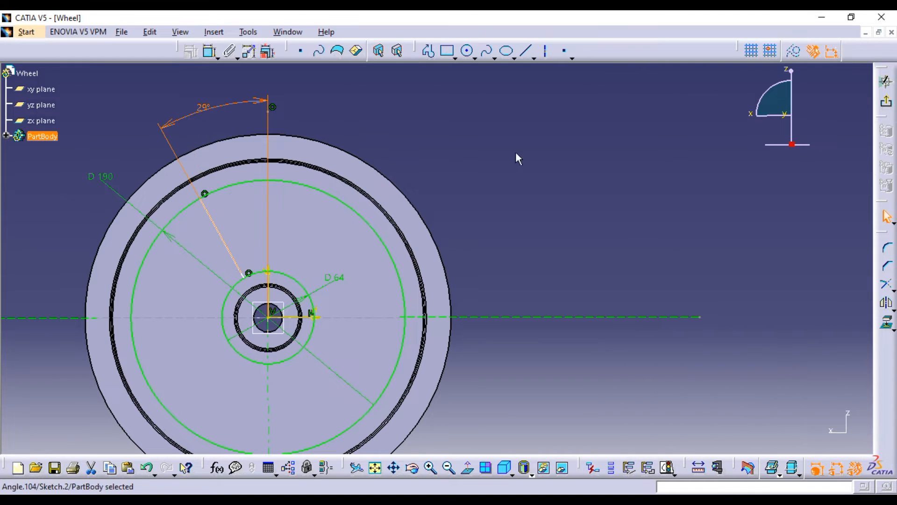
{"action": "left_click", "coordinate": [518, 155]}
Step: Dimension the horizontal distance from the slanted line's lower endpoint to the vertical axis and set it to 10 mm
{"action": "mouse_move", "coordinate": [538, 158]}
{"action": "middle_mouse_down"}
{"action": "mouse_move", "coordinate": [542, 176]}
{"action": "mouse_move", "coordinate": [530, 110]}
{"action": "mouse_move", "coordinate": [542, 140]}
{"action": "mouse_move", "coordinate": [537, 116]}
{"action": "mouse_move", "coordinate": [532, 141]}
{"action": "mouse_move", "coordinate": [564, 182]}
{"action": "middle_mouse_up"}
{"action": "left_click", "coordinate": [210, 50]}
{"action": "left_click", "coordinate": [220, 296]}
{"action": "left_click", "coordinate": [255, 253]}
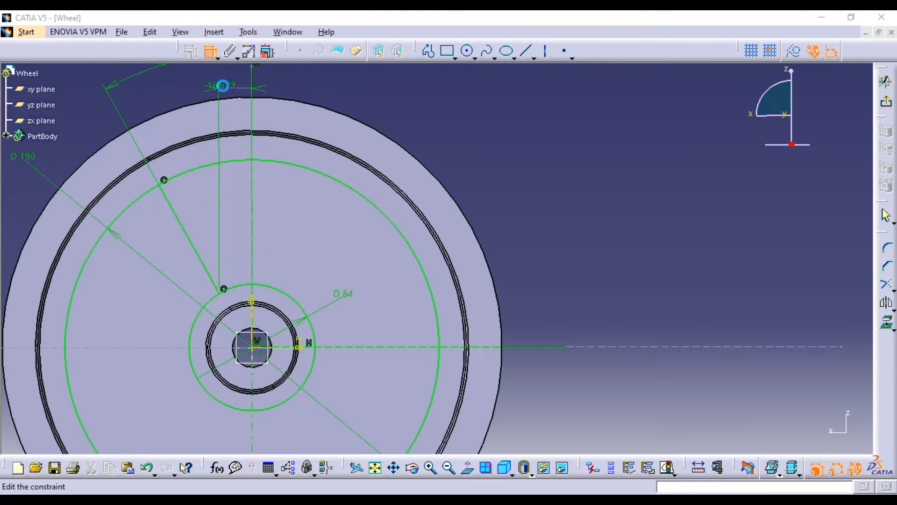
{"action": "double_click", "coordinate": [223, 85]}
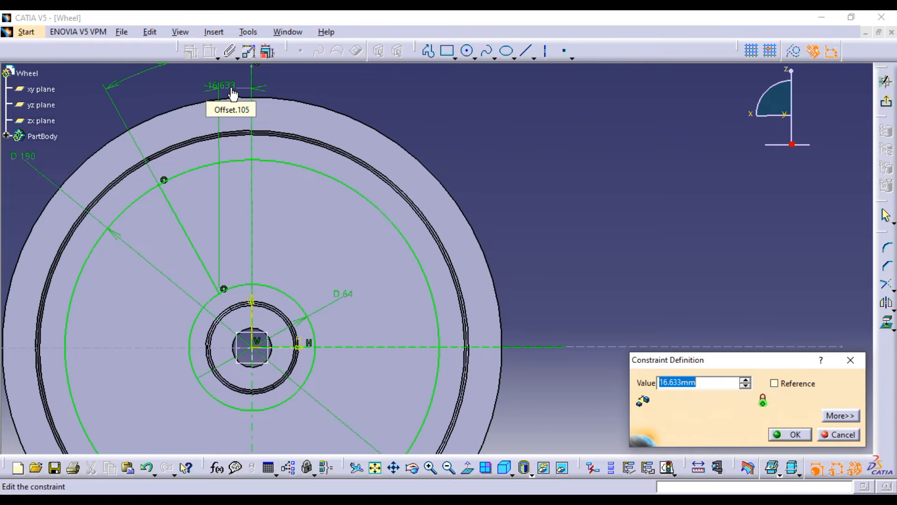
{"action": "type", "text": "10"}
{"action": "key", "text": "Return"}
{"action": "mouse_move", "coordinate": [442, 117]}
{"action": "middle_mouse_down"}
{"action": "mouse_move", "coordinate": [446, 132]}
{"action": "mouse_move", "coordinate": [427, 120]}
{"action": "middle_mouse_up"}
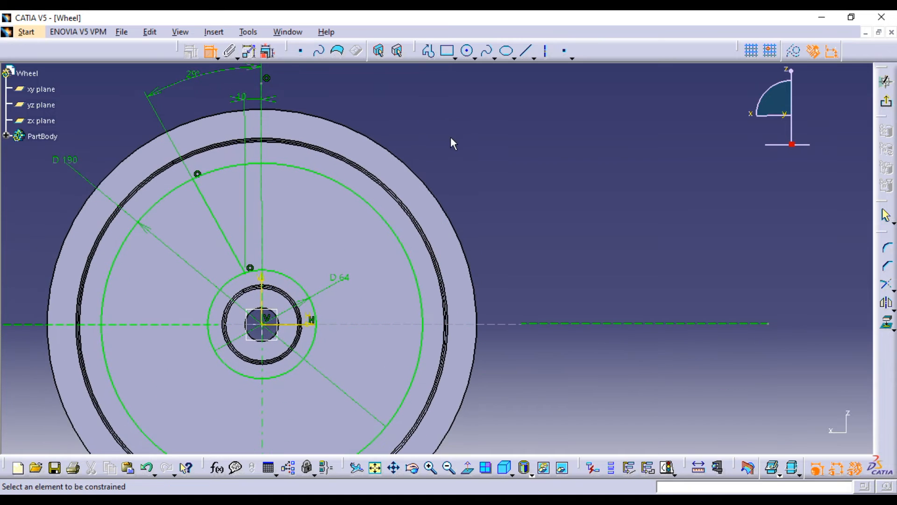
{"action": "key", "text": "Escape"}
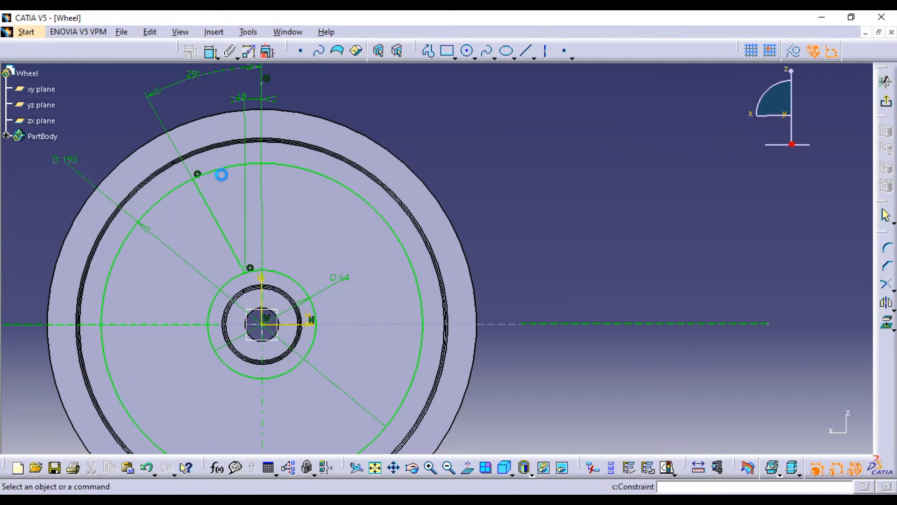
{"action": "left_click", "coordinate": [217, 212]}
{"action": "left_click", "coordinate": [884, 302]}
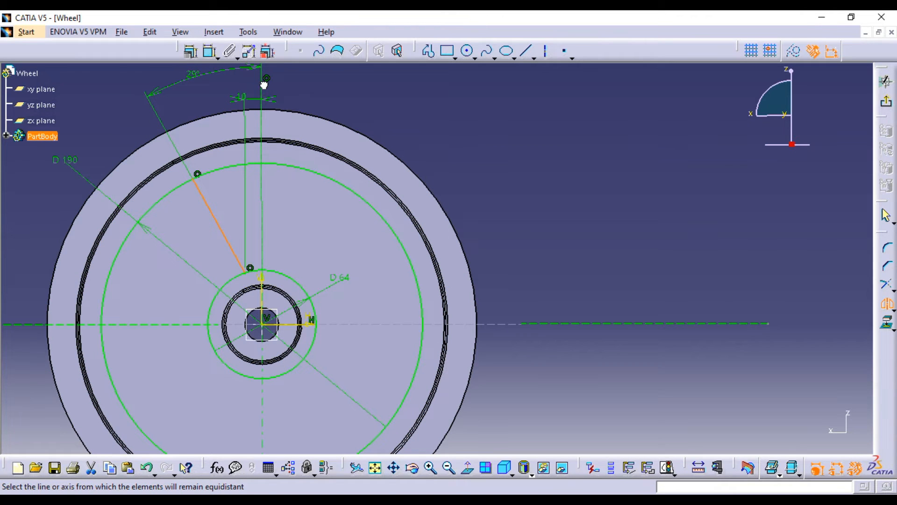
{"action": "key", "text": "Escape"}
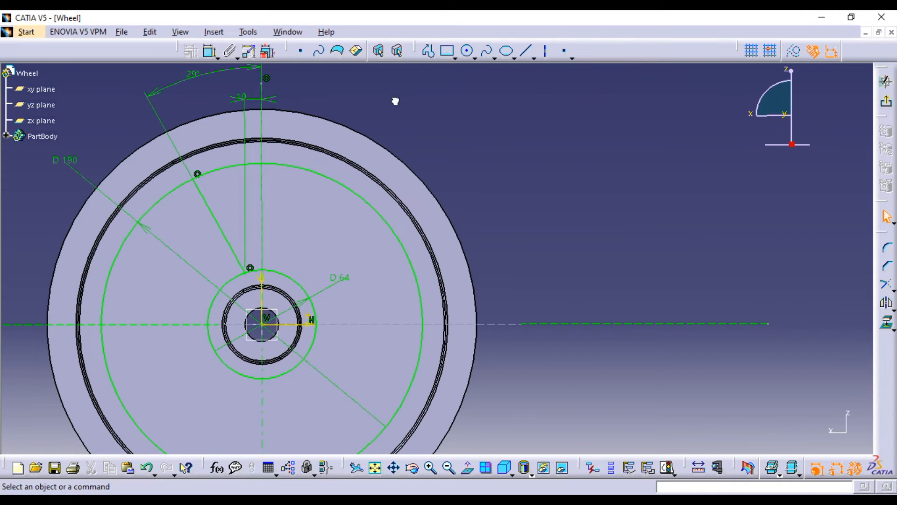
Step: Mirror the slanted line about the vertical axis
{"action": "left_click", "coordinate": [234, 221]}
{"action": "left_click", "coordinate": [883, 301]}
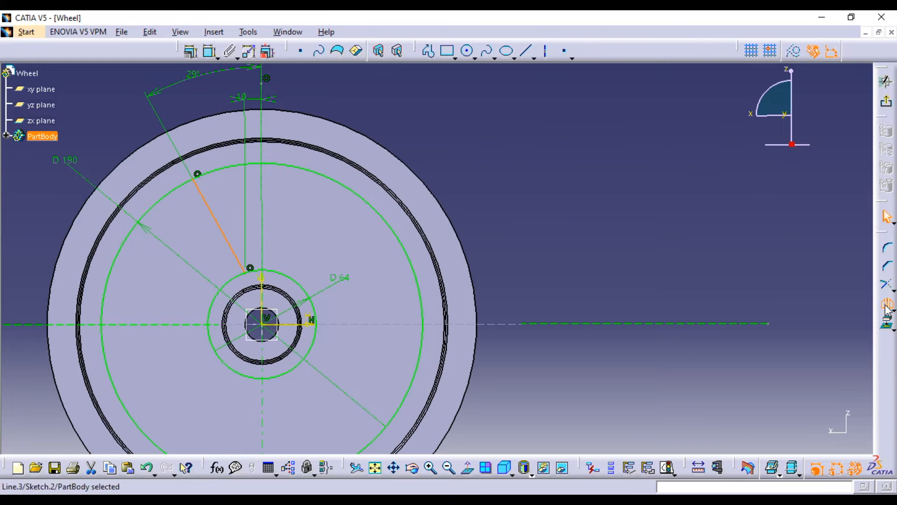
{"action": "left_click", "coordinate": [267, 90]}
Step: Quick Trim both circles to leave only the arcs between the two slanted lines, closing the window profile
{"action": "mouse_move", "coordinate": [513, 137]}
{"action": "middle_mouse_down"}
{"action": "mouse_move", "coordinate": [536, 199]}
{"action": "mouse_move", "coordinate": [604, 147]}
{"action": "mouse_move", "coordinate": [679, 147]}
{"action": "middle_mouse_up"}
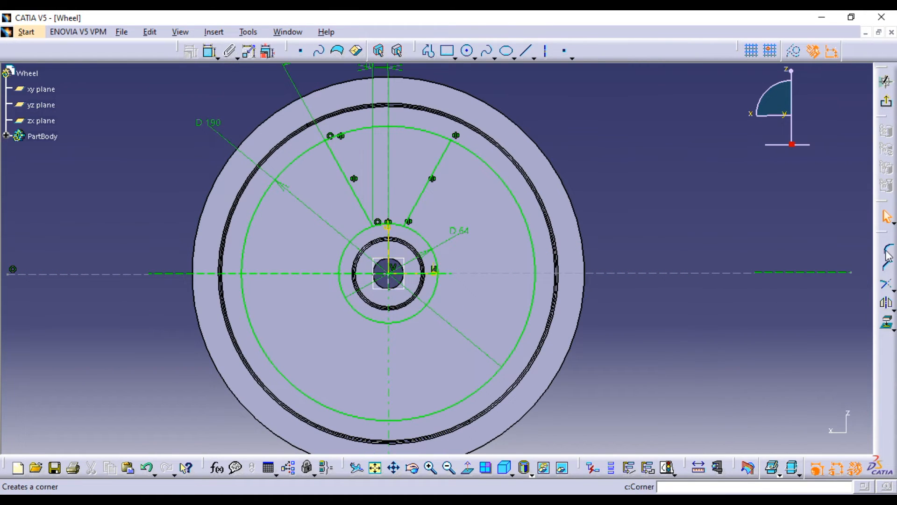
{"action": "left_click", "coordinate": [891, 289]}
{"action": "left_click", "coordinate": [846, 298]}
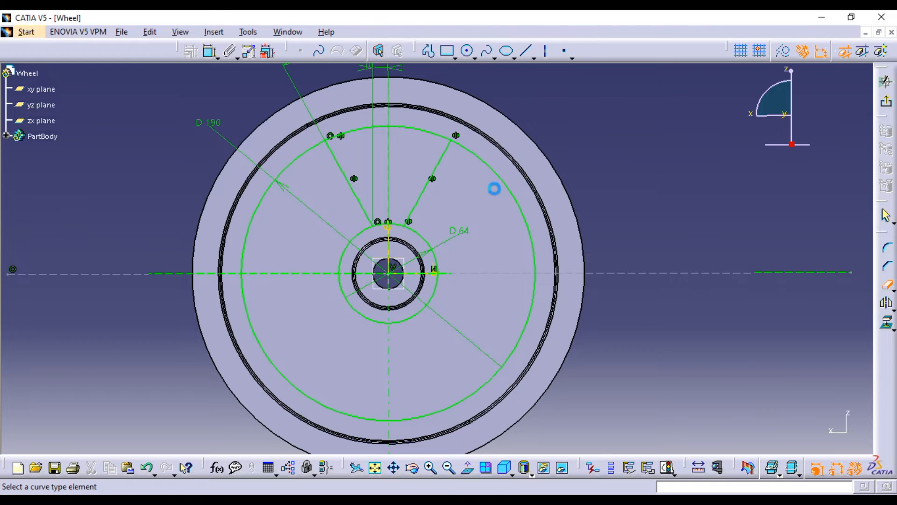
{"action": "left_click", "coordinate": [517, 195]}
{"action": "left_click", "coordinate": [256, 216]}
{"action": "left_click", "coordinate": [259, 337]}
{"action": "left_click", "coordinate": [355, 305]}
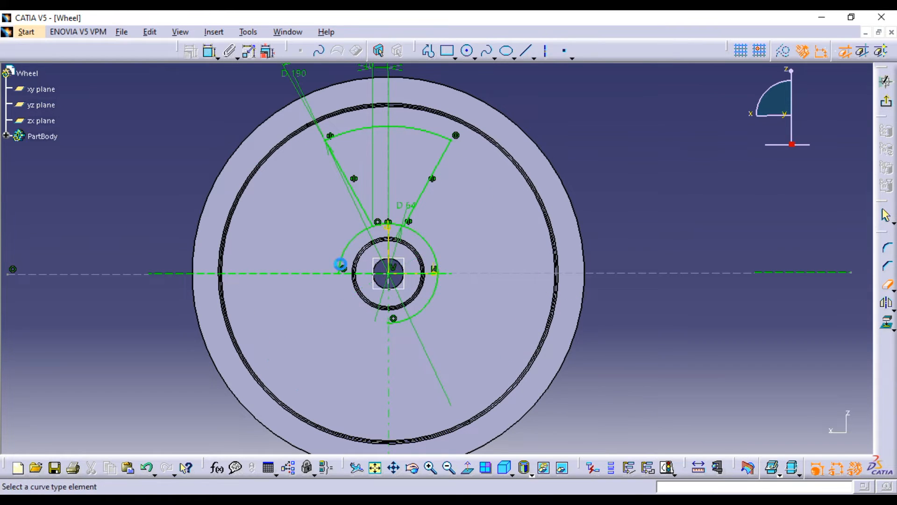
{"action": "left_click", "coordinate": [433, 305]}
{"action": "left_click", "coordinate": [437, 252]}
Step: Round the two outer corners of the window profile with radii of about 12.6 mm and 13.1 mm
{"action": "mouse_move", "coordinate": [556, 214]}
{"action": "middle_mouse_down", "text": "ctrl"}
{"action": "mouse_move", "coordinate": [559, 186]}
{"action": "mouse_move", "coordinate": [543, 148]}
{"action": "mouse_move", "coordinate": [603, 308]}
{"action": "middle_mouse_up", "text": "ctrl"}
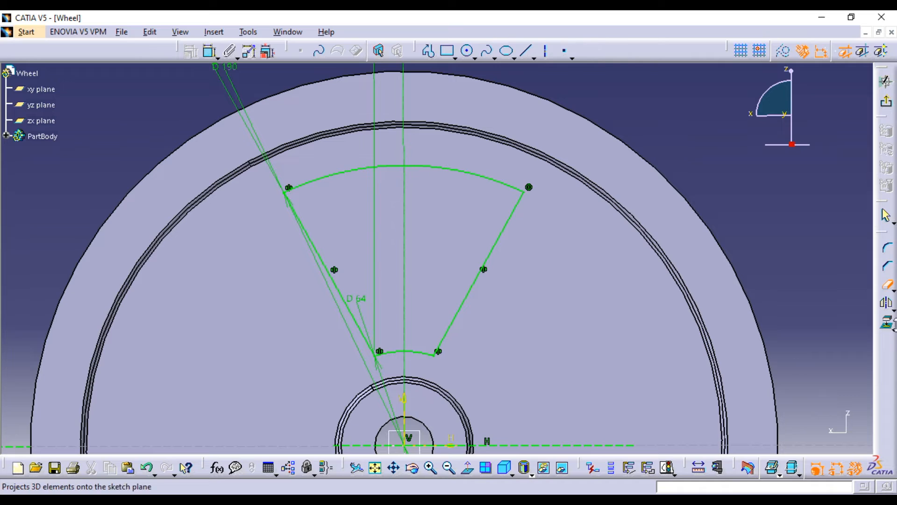
{"action": "left_click", "coordinate": [888, 248]}
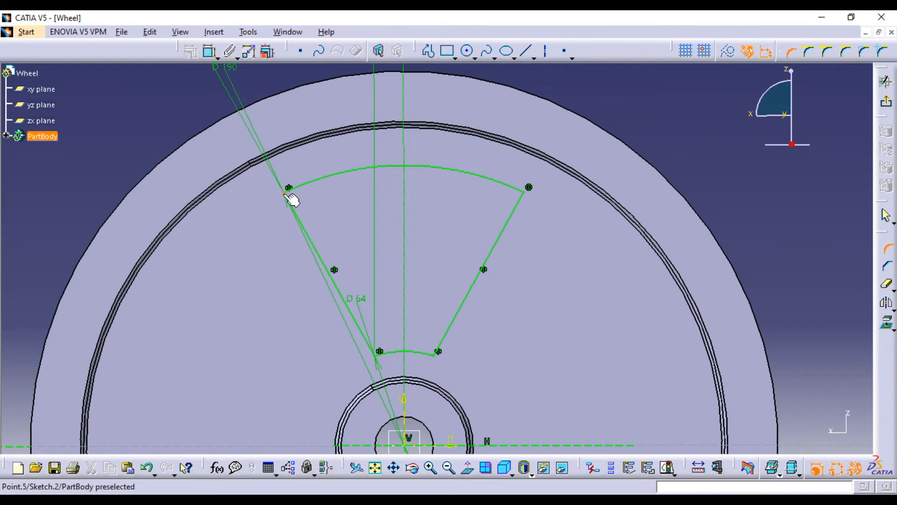
{"action": "left_click", "coordinate": [292, 194]}
{"action": "left_click", "coordinate": [304, 201]}
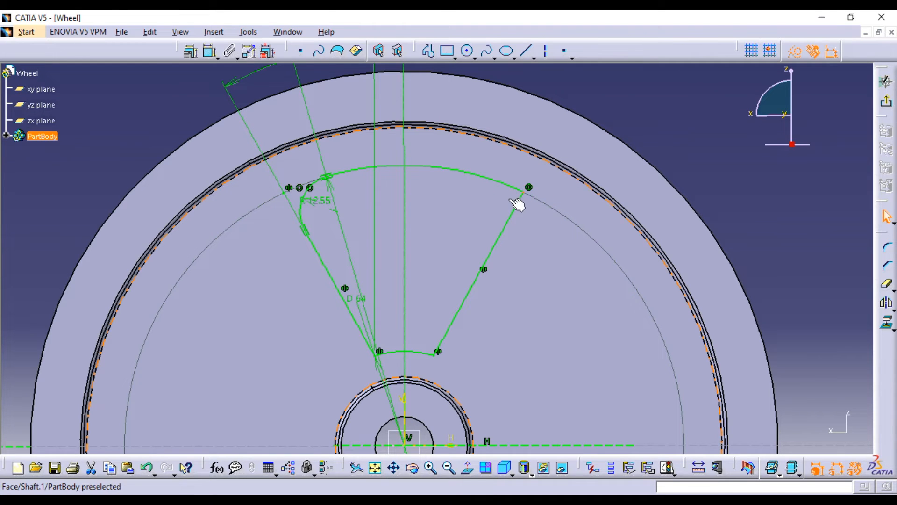
{"action": "left_click", "coordinate": [886, 247]}
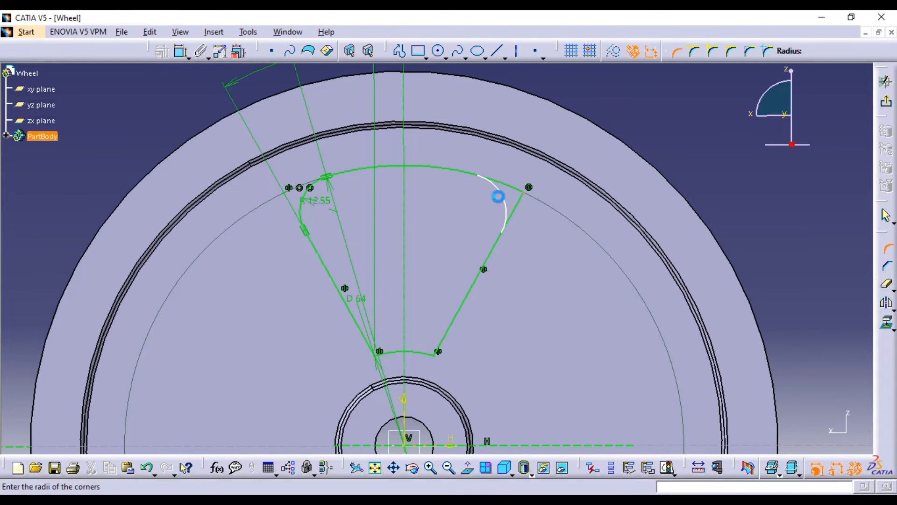
{"action": "left_click", "coordinate": [508, 199]}
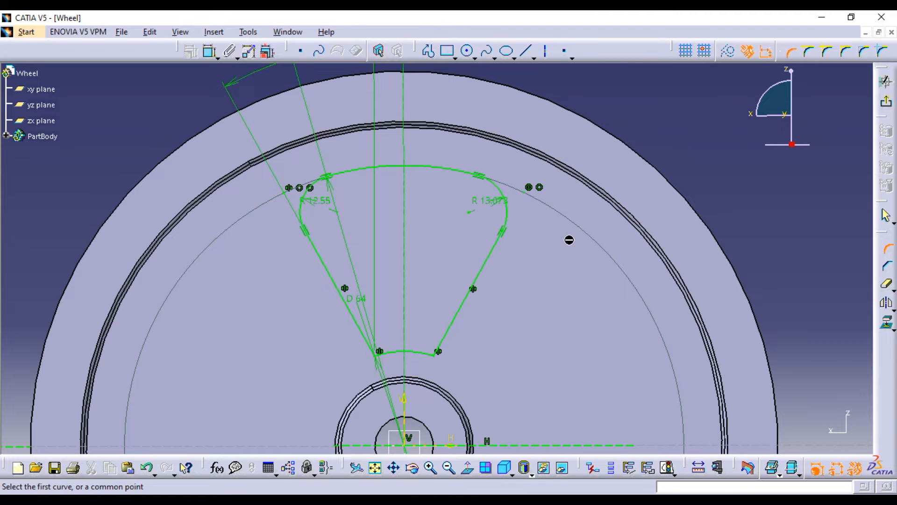
Step: Round the two corners of the window profile nearest the hub with radii of about 11 mm and 12.8 mm
{"action": "middle_click_drag", "start_coordinate": [569, 240], "coordinate": [541, 148]}
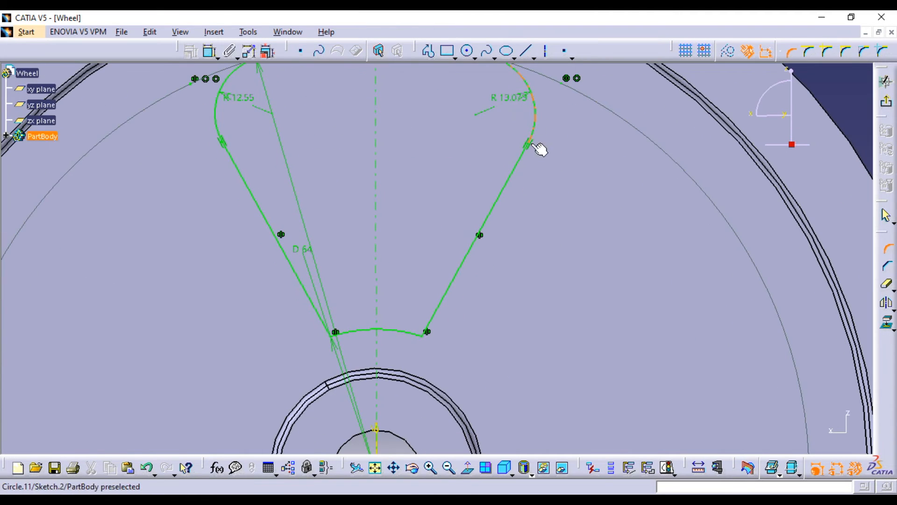
{"action": "left_click", "coordinate": [423, 335]}
{"action": "left_click", "coordinate": [419, 323]}
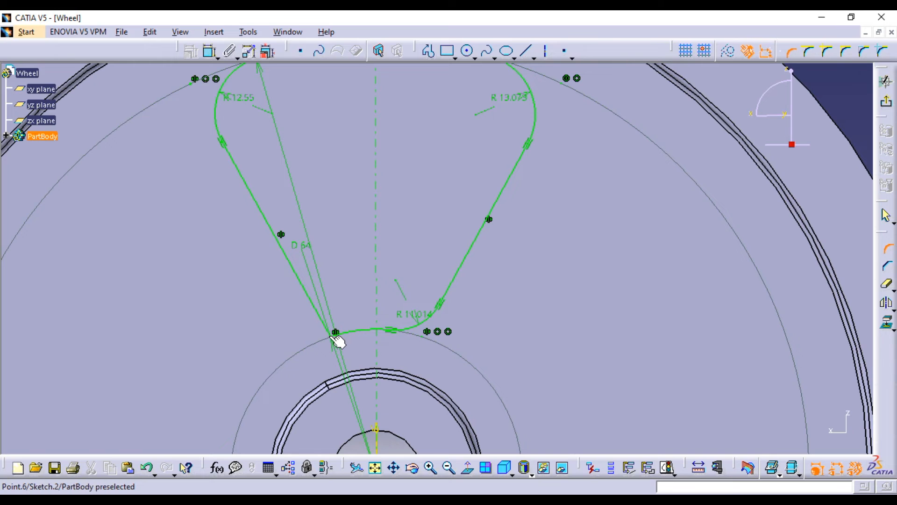
{"action": "left_click", "coordinate": [336, 332]}
{"action": "left_click", "coordinate": [333, 324]}
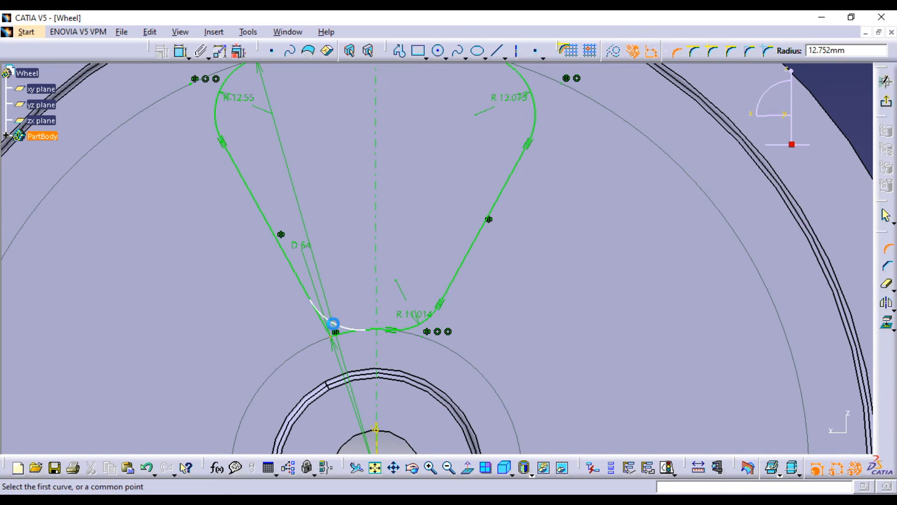
Step: Set the radii of both rounded corners nearest the hub to 10 mm
{"action": "middle_click_drag", "start_coordinate": [293, 311], "coordinate": [320, 228]}
{"action": "middle_click_drag", "start_coordinate": [320, 267], "coordinate": [345, 267]}
{"action": "double_click", "coordinate": [296, 254]}
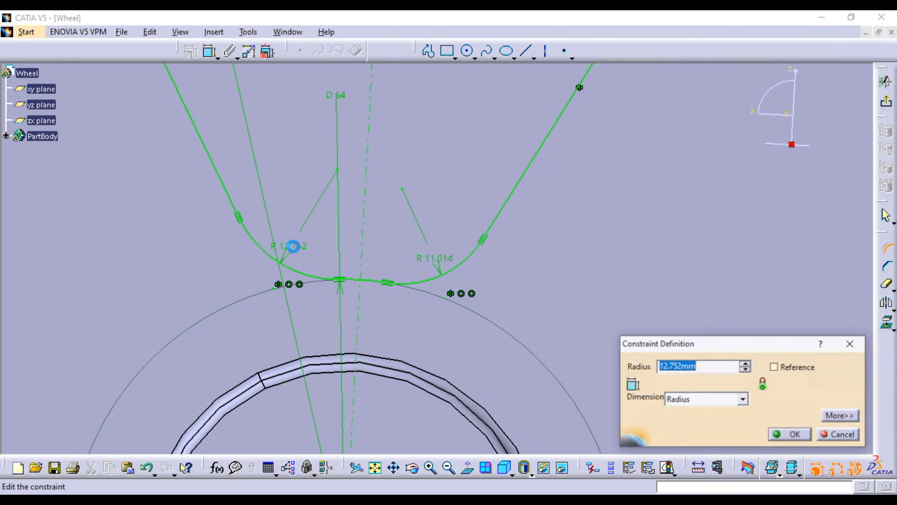
{"action": "key", "text": "Return"}
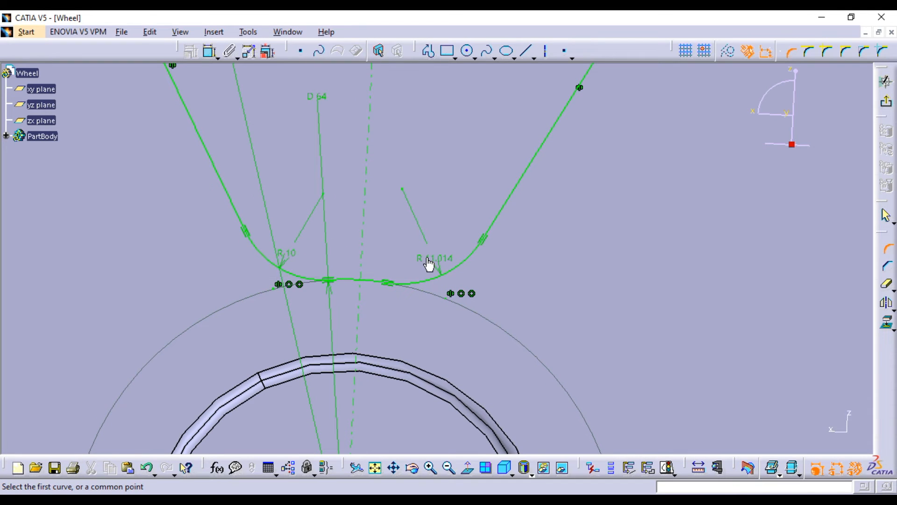
{"action": "double_click", "coordinate": [426, 259]}
{"action": "type", "text": "10"}
{"action": "key", "text": "Return"}
Step: Set the radii of both outer rounded corners of the window profile to 10 mm
{"action": "middle_click_drag", "start_coordinate": [409, 184], "coordinate": [438, 274]}
{"action": "mouse_move", "coordinate": [472, 135]}
{"action": "middle_mouse_down"}
{"action": "mouse_move", "coordinate": [474, 202]}
{"action": "mouse_move", "coordinate": [467, 154]}
{"action": "mouse_move", "coordinate": [550, 150]}
{"action": "middle_mouse_up"}
{"action": "double_click", "coordinate": [551, 150]}
{"action": "type", "text": "10"}
{"action": "left_click", "coordinate": [797, 434]}
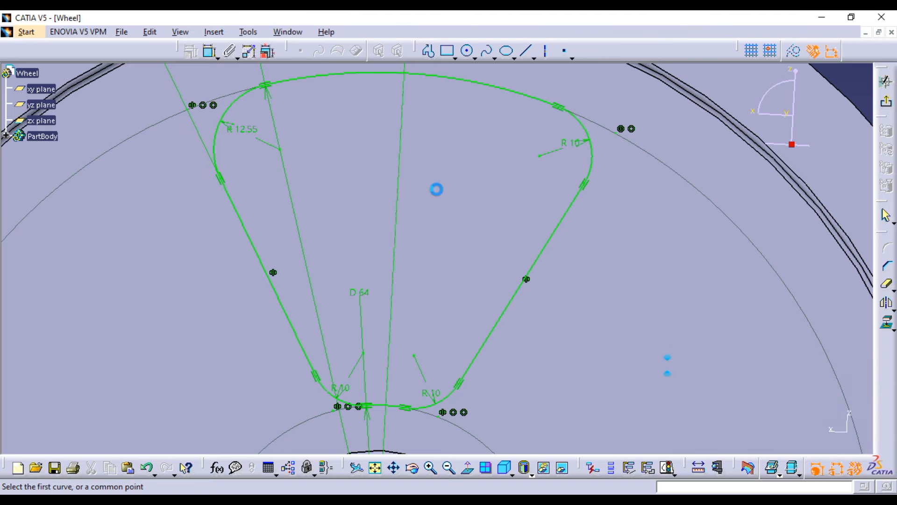
{"action": "double_click", "coordinate": [242, 127]}
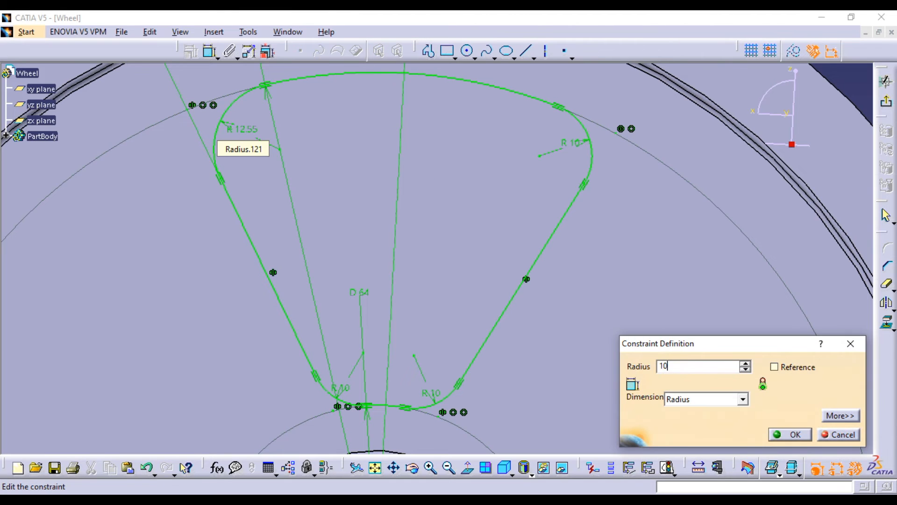
{"action": "type", "text": "10"}
{"action": "key", "text": "Return"}
Step: Exit the sketch and cut its profile through the wheel's web as a pocket in the reversed direction, 91 mm deep
{"action": "middle_click_drag", "start_coordinate": [513, 183], "coordinate": [505, 222]}
{"action": "left_click", "coordinate": [887, 101]}
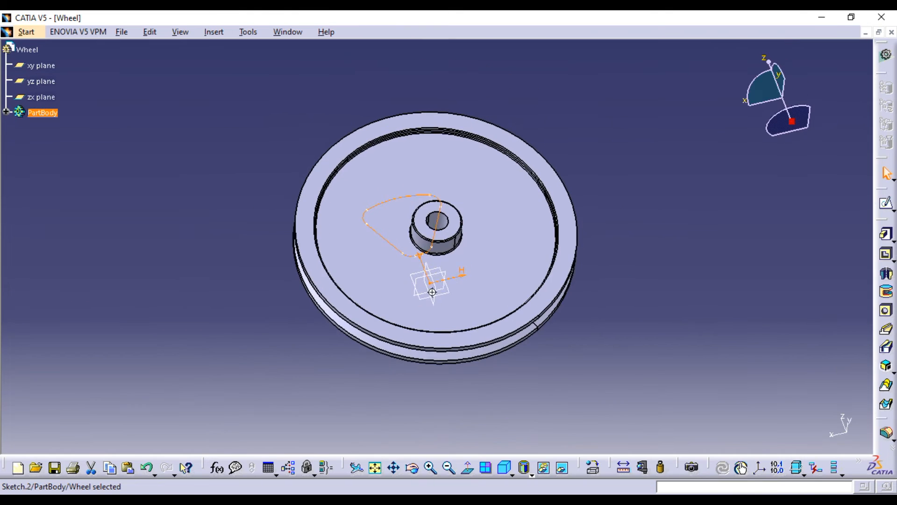
{"action": "mouse_move", "coordinate": [419, 276]}
{"action": "middle_mouse_down"}
{"action": "mouse_move", "coordinate": [330, 260]}
{"action": "mouse_move", "coordinate": [242, 133]}
{"action": "mouse_move", "coordinate": [234, 132]}
{"action": "mouse_move", "coordinate": [262, 174]}
{"action": "mouse_move", "coordinate": [198, 114]}
{"action": "middle_mouse_up"}
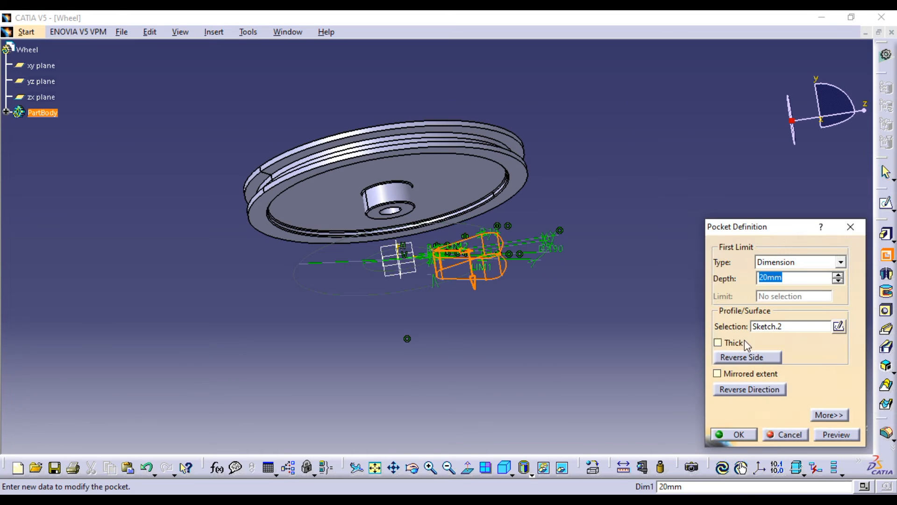
{"action": "left_click", "coordinate": [750, 389]}
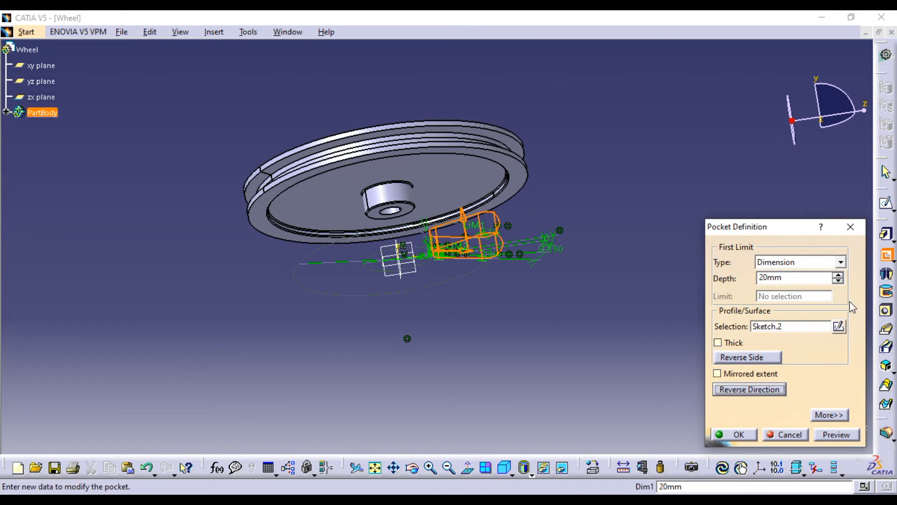
{"action": "left_click", "coordinate": [838, 274]}
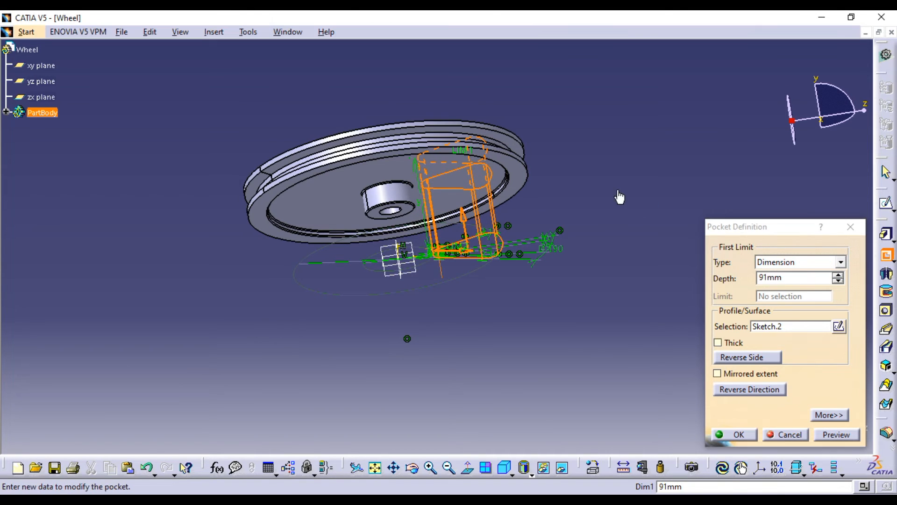
{"action": "middle_click_drag", "start_coordinate": [619, 196], "coordinate": [589, 237]}
{"action": "middle_click_drag", "start_coordinate": [439, 238], "coordinate": [431, 353]}
{"action": "left_click", "coordinate": [843, 442]}
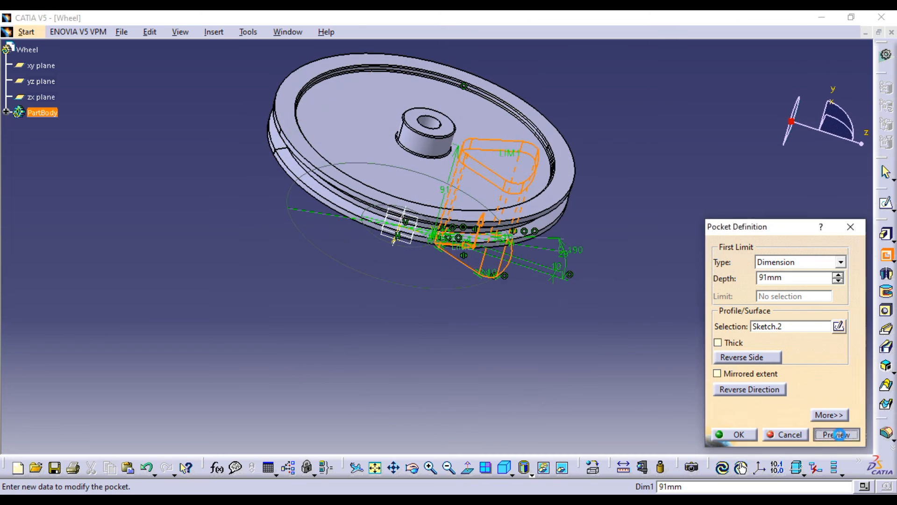
{"action": "left_click", "coordinate": [738, 434]}
Step: Start a circular pattern of the window pocket as a complete crown with 4 instances
{"action": "middle_click_drag", "start_coordinate": [651, 150], "coordinate": [666, 221]}
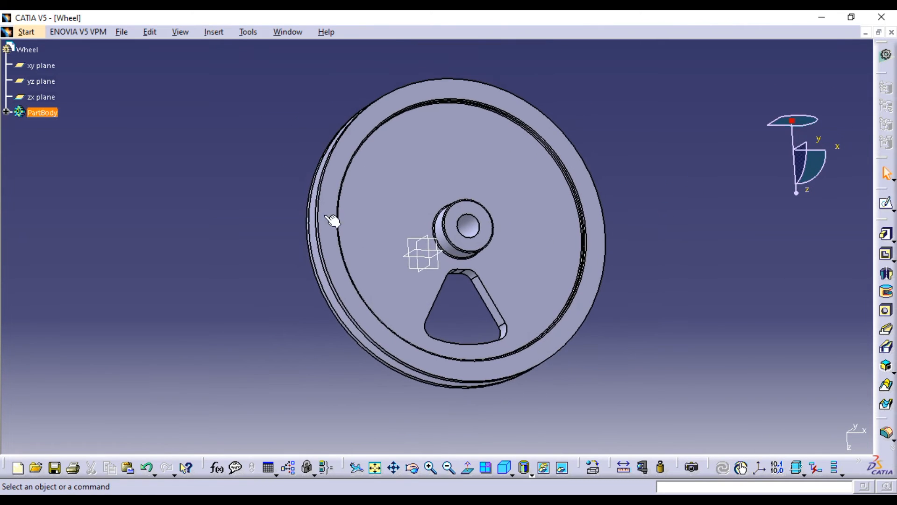
{"action": "left_click", "coordinate": [6, 112]}
{"action": "left_click", "coordinate": [52, 159]}
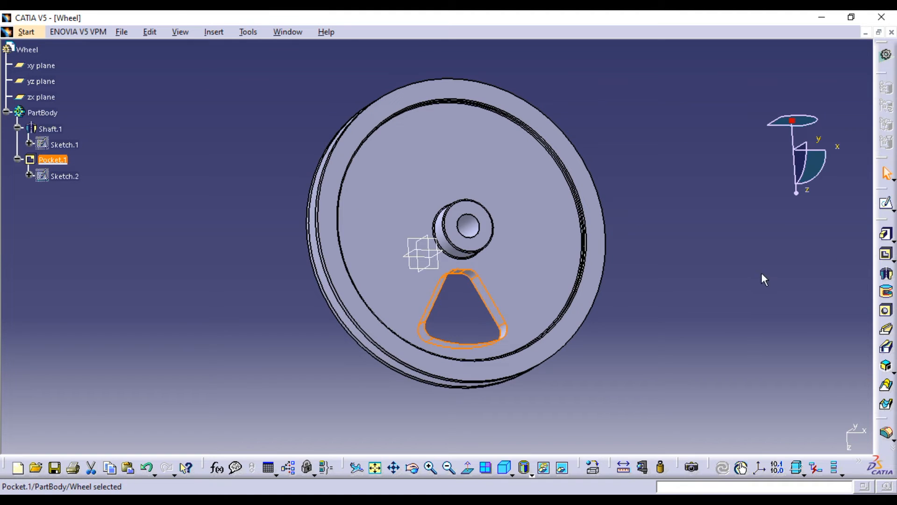
{"action": "left_click", "coordinate": [213, 32]}
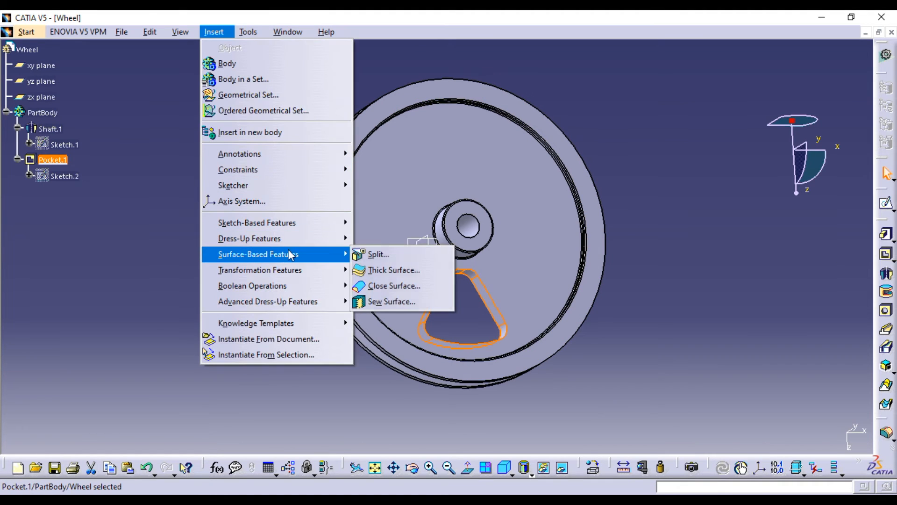
{"action": "mouse_move", "coordinate": [309, 270]}
{"action": "left_click", "coordinate": [396, 370]}
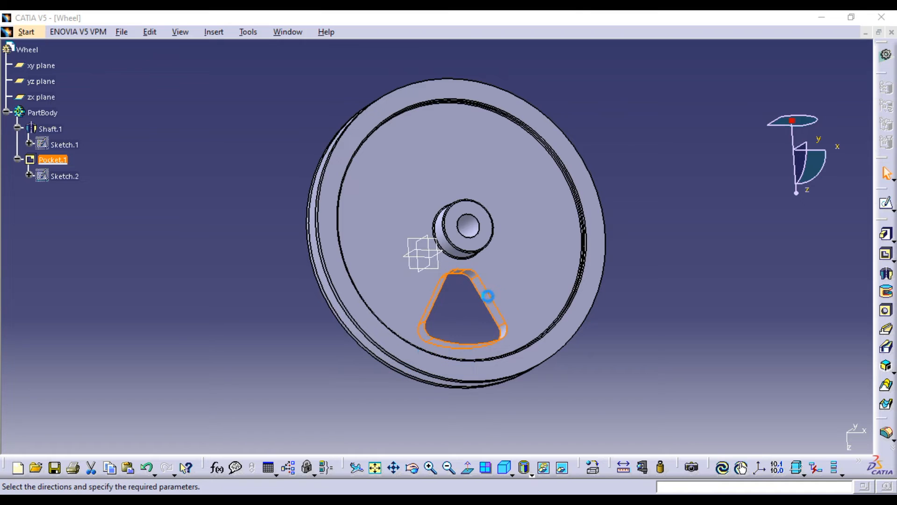
{"action": "middle_click_drag", "start_coordinate": [505, 301], "coordinate": [500, 276]}
{"action": "left_click", "coordinate": [736, 246]}
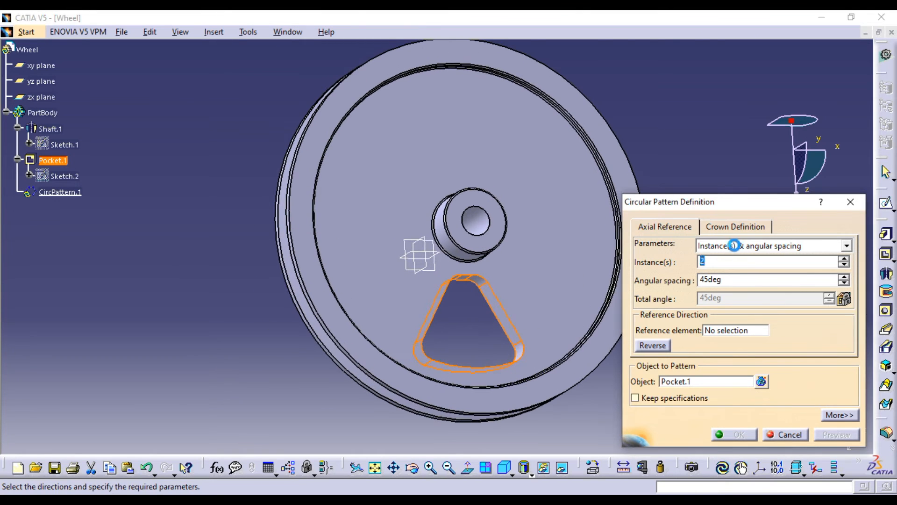
{"action": "left_click", "coordinate": [742, 288]}
{"action": "double_click", "coordinate": [727, 260]}
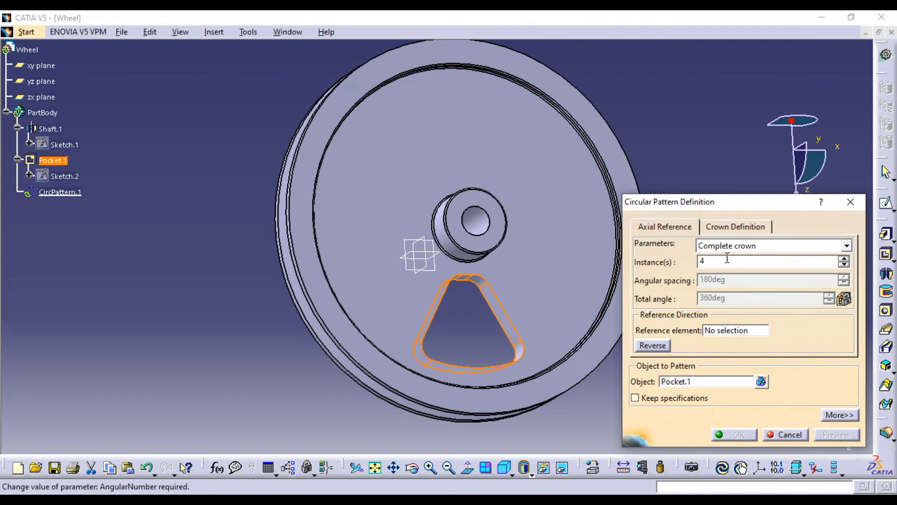
{"action": "type", "text": "4"}
Step: Use the hub's end face as the pattern's reference element and create the circular pattern
{"action": "left_click", "coordinate": [731, 330]}
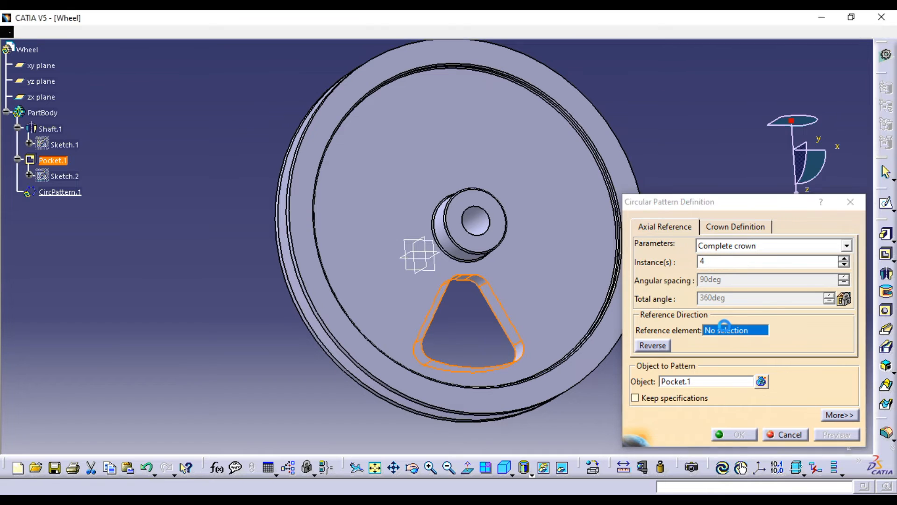
{"action": "left_click", "coordinate": [491, 207]}
{"action": "middle_click_drag", "start_coordinate": [517, 225], "coordinate": [488, 283]}
{"action": "left_click", "coordinate": [836, 434]}
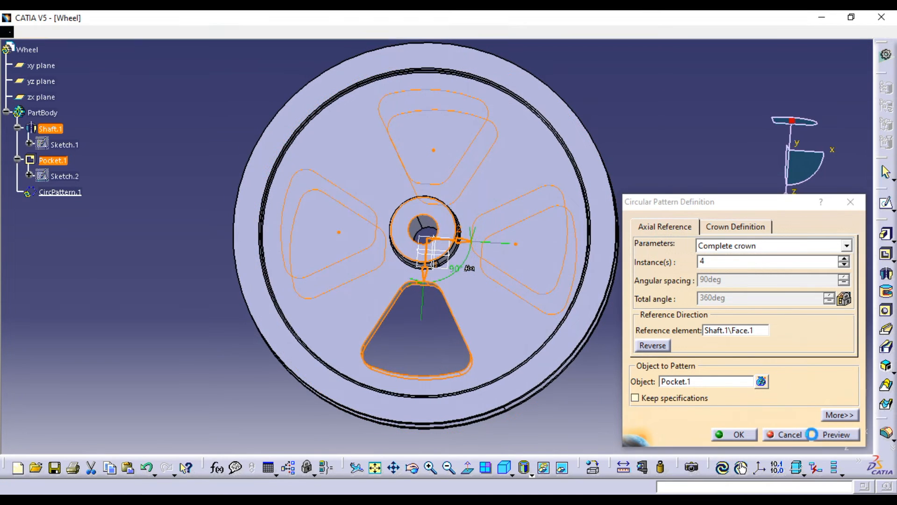
{"action": "left_click", "coordinate": [737, 434]}
Step: Start an edge fillet with a 3 mm radius and remove the web face from its objects to fillet
{"action": "middle_click_drag", "start_coordinate": [588, 228], "coordinate": [617, 248]}
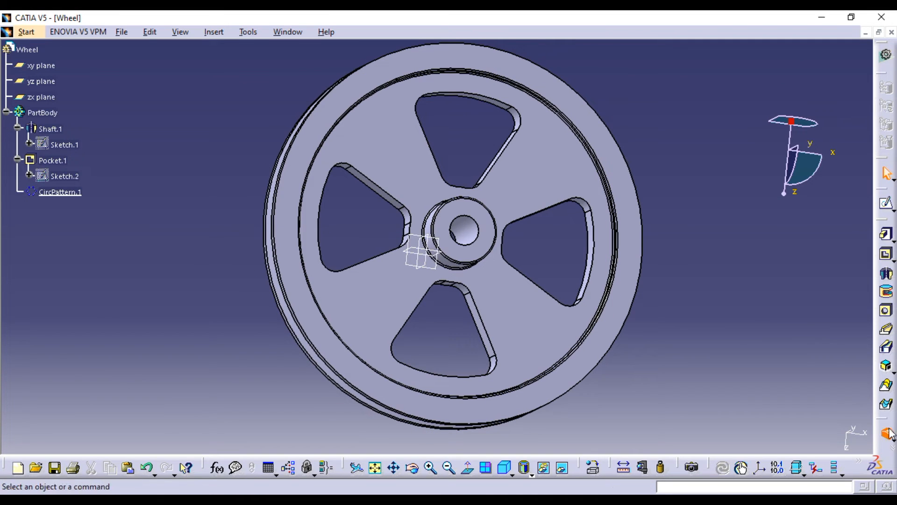
{"action": "left_click", "coordinate": [552, 199]}
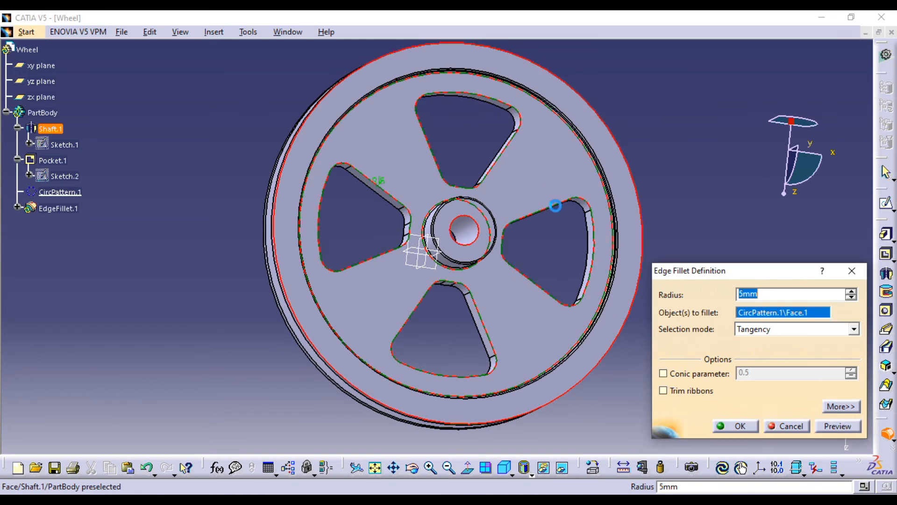
{"action": "type", "text": "3"}
{"action": "middle_click_drag", "start_coordinate": [669, 202], "coordinate": [389, 134]}
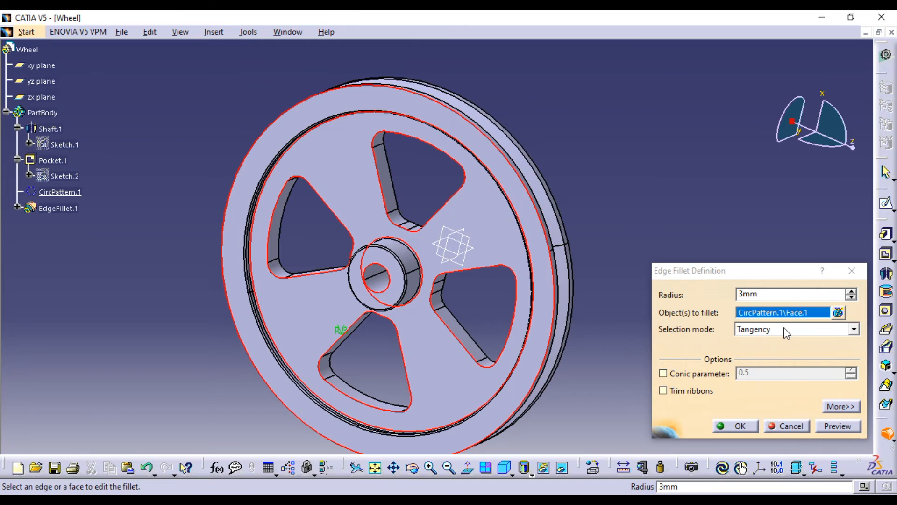
{"action": "right_click", "coordinate": [832, 319]}
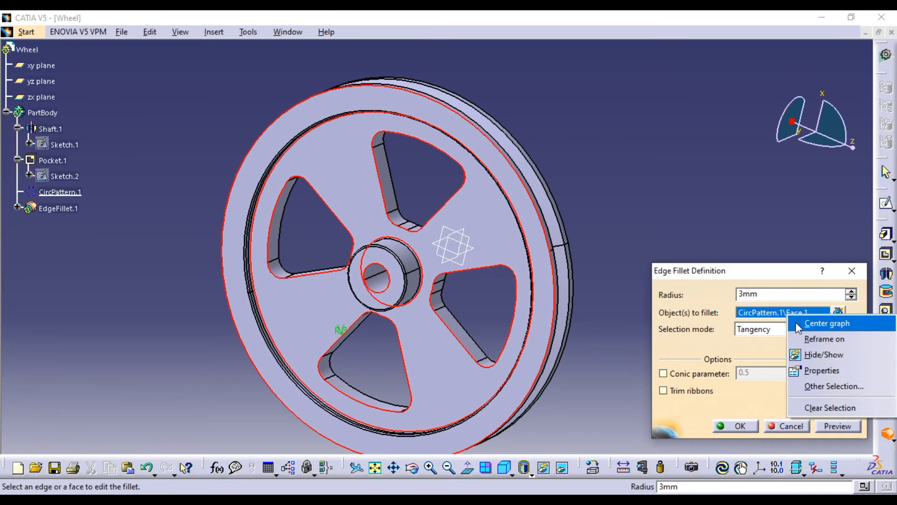
{"action": "left_click", "coordinate": [771, 316]}
{"action": "left_click", "coordinate": [838, 313]}
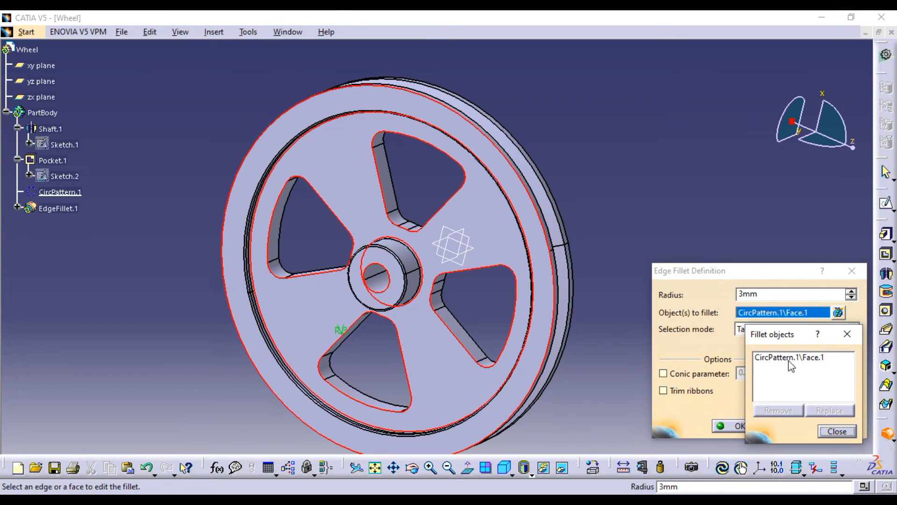
{"action": "left_click", "coordinate": [791, 358]}
{"action": "left_click", "coordinate": [780, 410]}
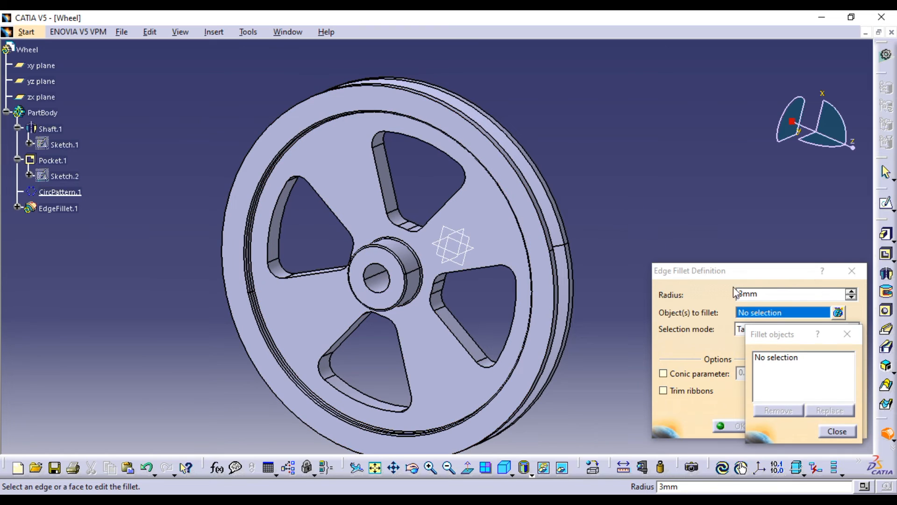
{"action": "left_click", "coordinate": [837, 431]}
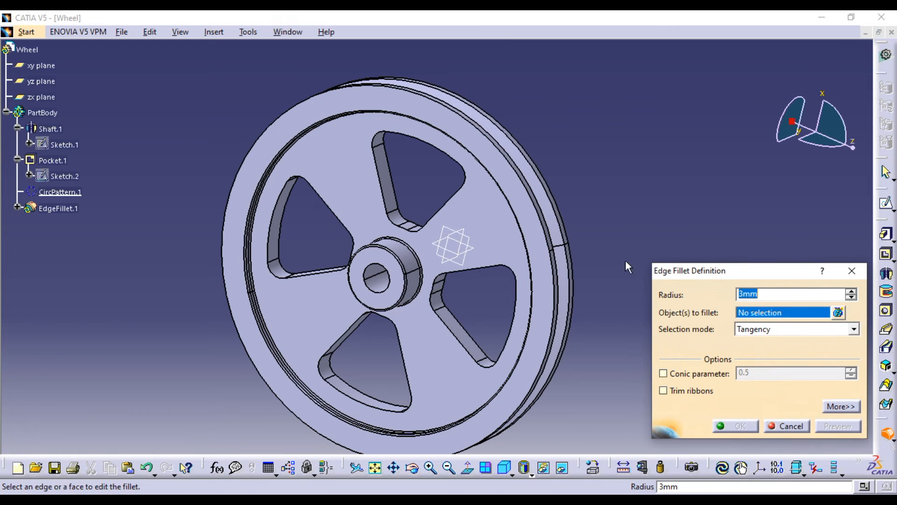
Step: Select the edges of all four windows on one side of the web for the 3 mm fillet
{"action": "left_click", "coordinate": [452, 191]}
{"action": "left_click", "coordinate": [481, 272]}
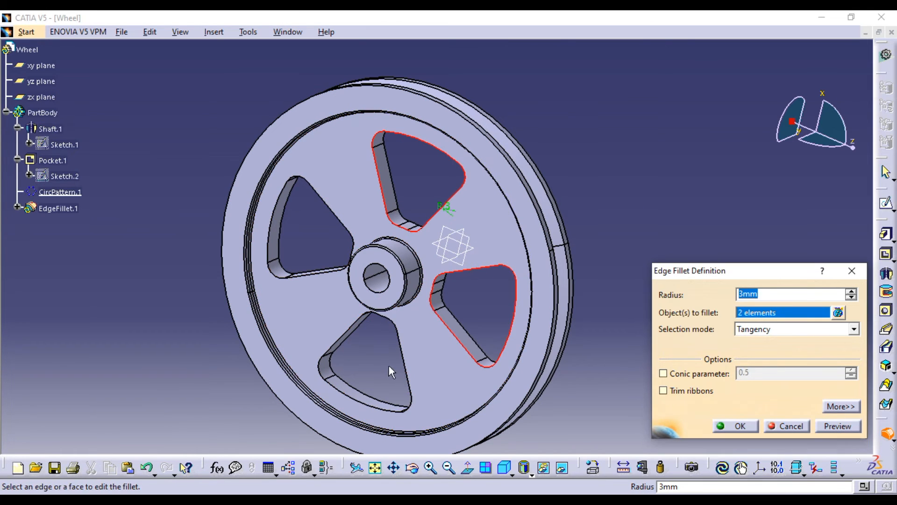
{"action": "left_click", "coordinate": [405, 367]}
{"action": "left_click", "coordinate": [318, 280]}
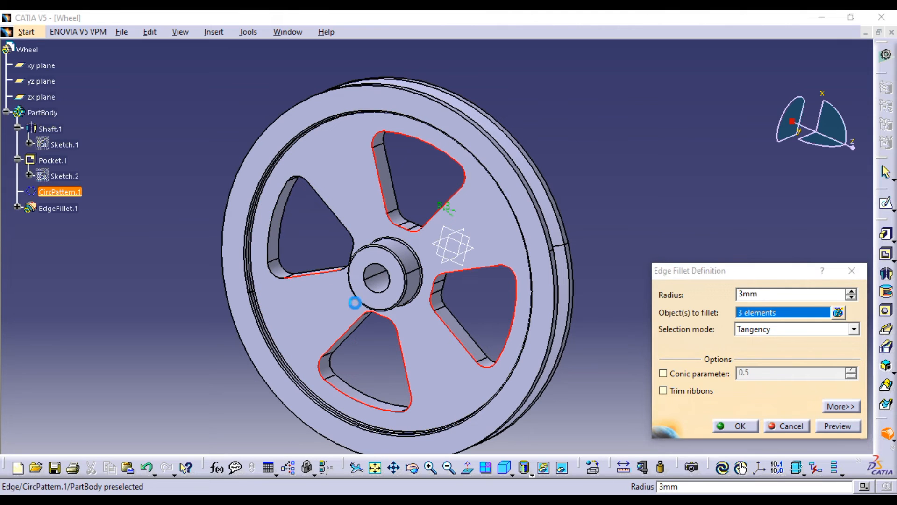
{"action": "left_click", "coordinate": [853, 422]}
Step: Add the four window edges on the opposite side of the web and apply the 3 mm fillet
{"action": "middle_click_drag", "start_coordinate": [617, 215], "coordinate": [354, 244]}
{"action": "left_click", "coordinate": [358, 247]}
{"action": "left_click", "coordinate": [404, 195]}
{"action": "left_click", "coordinate": [472, 308]}
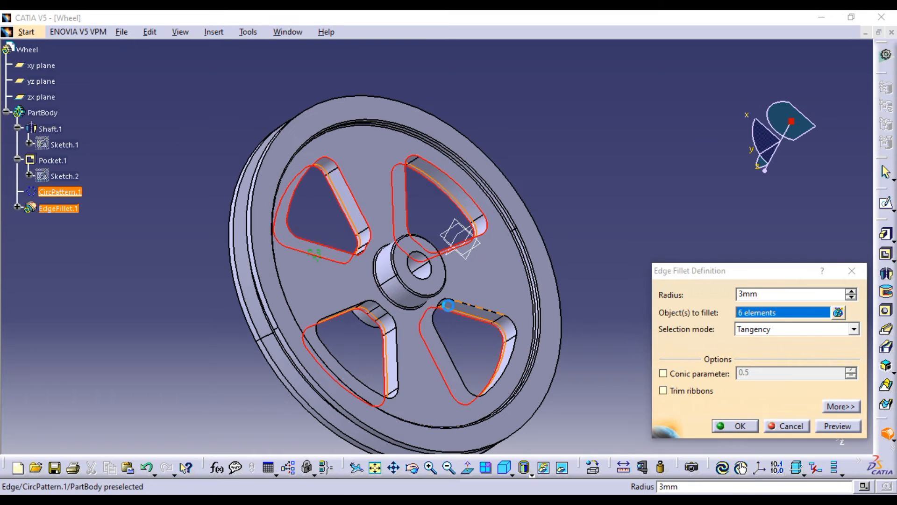
{"action": "left_click", "coordinate": [397, 350]}
{"action": "left_click", "coordinate": [837, 426]}
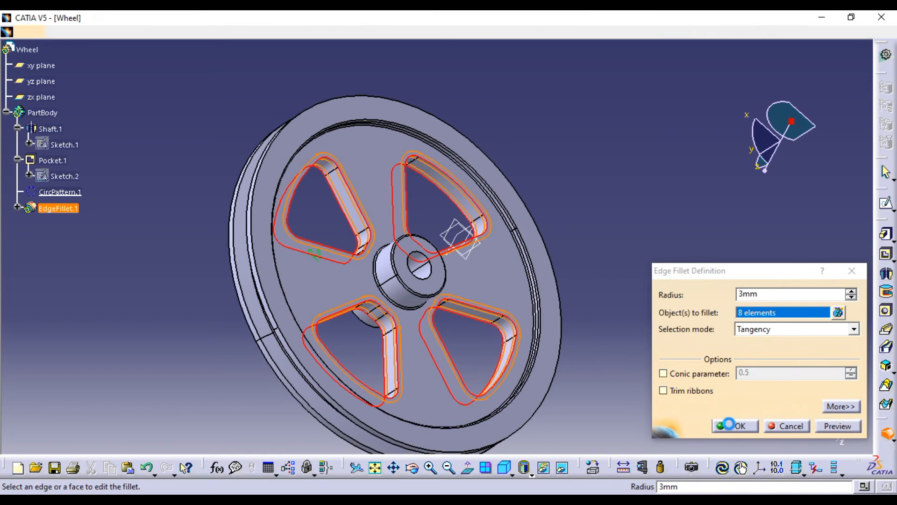
{"action": "left_click", "coordinate": [736, 426]}
{"action": "left_click", "coordinate": [612, 271]}
Step: Open a new sketch on the hub's end face
{"action": "middle_click_drag", "start_coordinate": [611, 281], "coordinate": [539, 277]}
{"action": "middle_click_drag", "start_coordinate": [507, 304], "coordinate": [486, 241]}
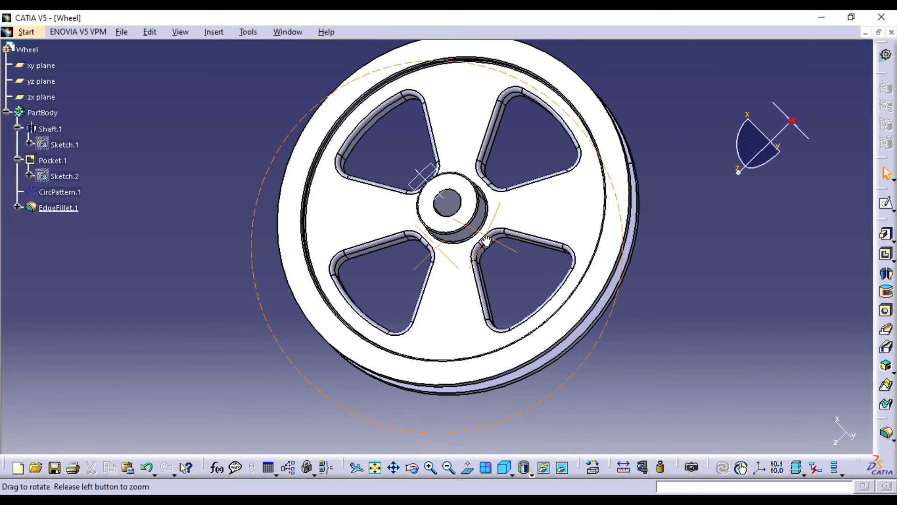
{"action": "middle_click_drag", "start_coordinate": [486, 241], "coordinate": [509, 260]}
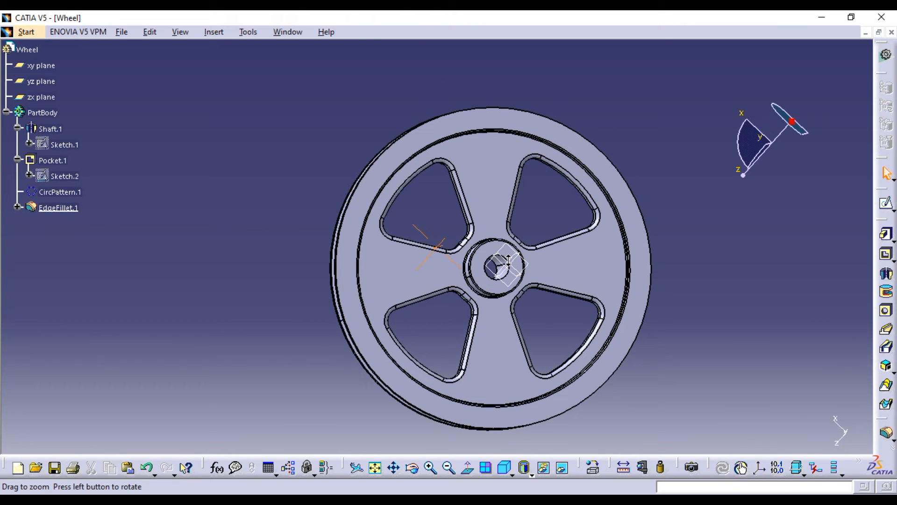
{"action": "middle_click_drag", "start_coordinate": [508, 260], "coordinate": [537, 238]}
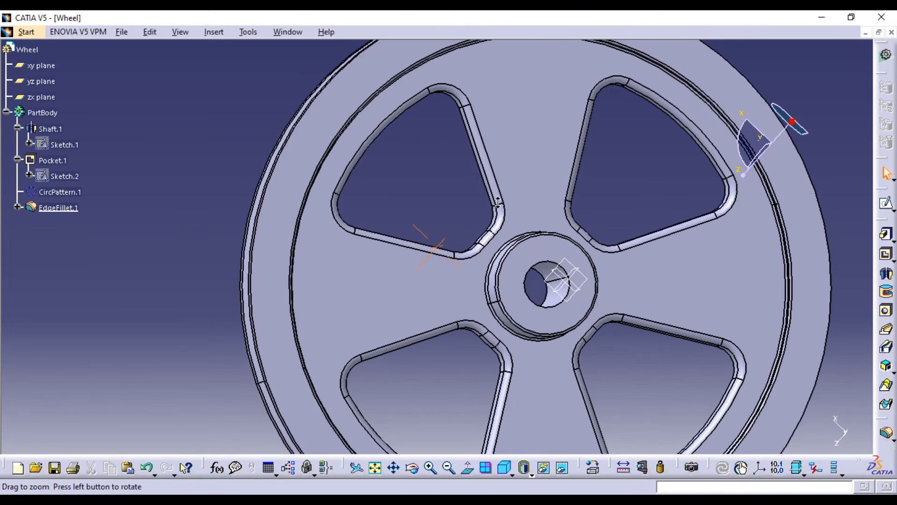
{"action": "left_click", "coordinate": [539, 254]}
{"action": "left_click", "coordinate": [887, 203]}
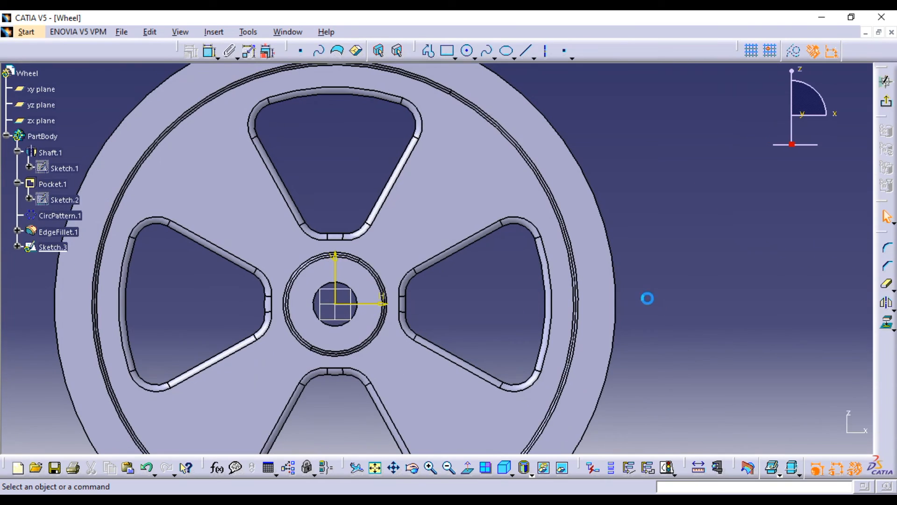
Step: Draw a vertical axis and a horizontal axis about 111 mm long, crossing at the hub's centre
{"action": "mouse_move", "coordinate": [648, 299]}
{"action": "middle_mouse_down"}
{"action": "mouse_move", "coordinate": [645, 279]}
{"action": "mouse_move", "coordinate": [728, 257]}
{"action": "mouse_move", "coordinate": [725, 229]}
{"action": "middle_mouse_up"}
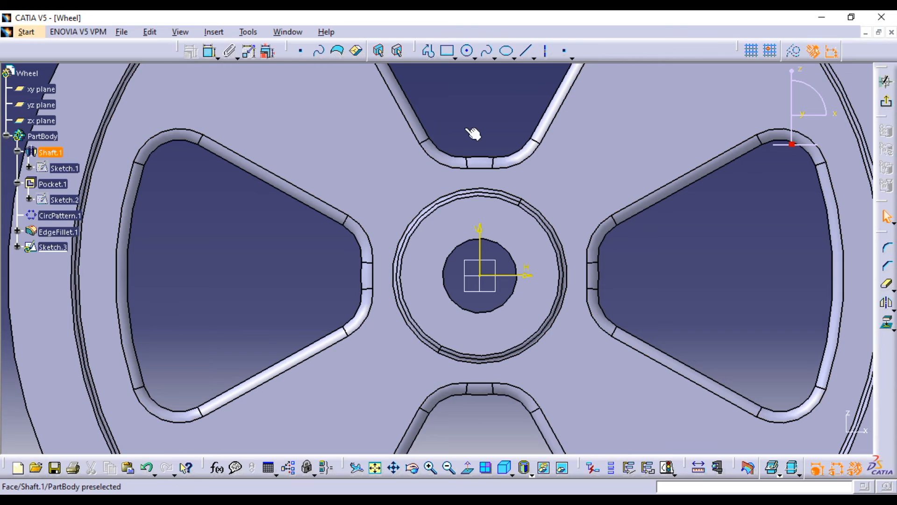
{"action": "left_click", "coordinate": [545, 51]}
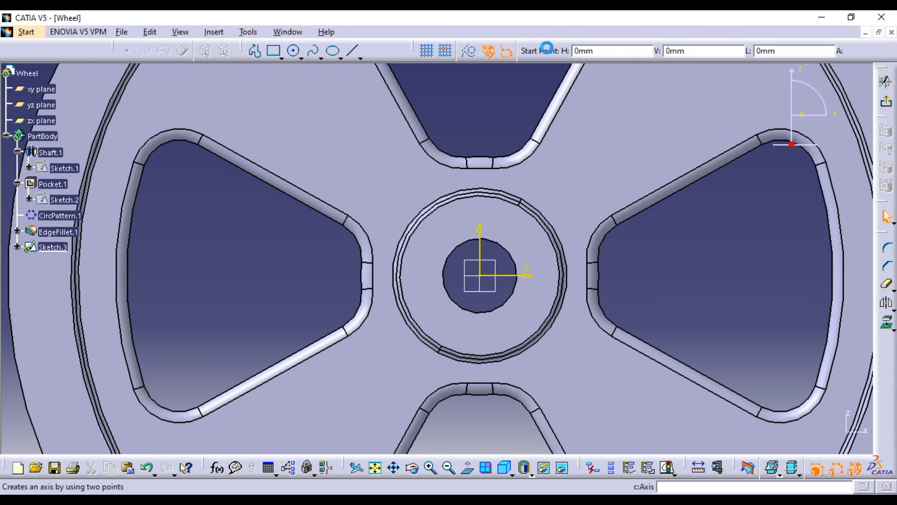
{"action": "left_click", "coordinate": [480, 76]}
{"action": "left_click", "coordinate": [479, 409]}
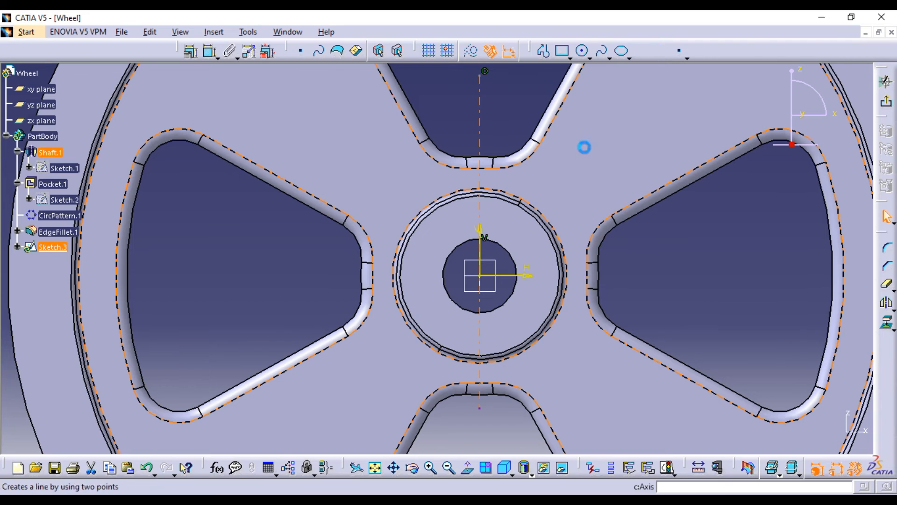
{"action": "left_click", "coordinate": [276, 275]}
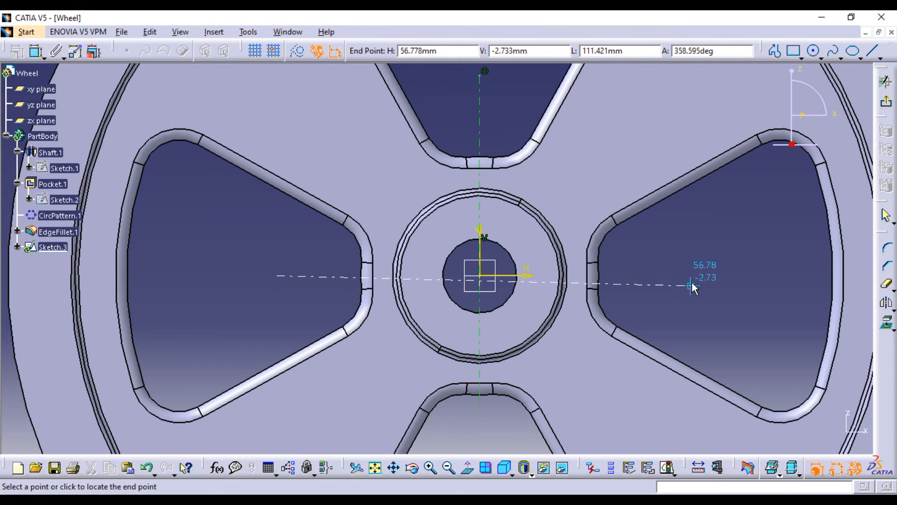
{"action": "left_click", "coordinate": [692, 276]}
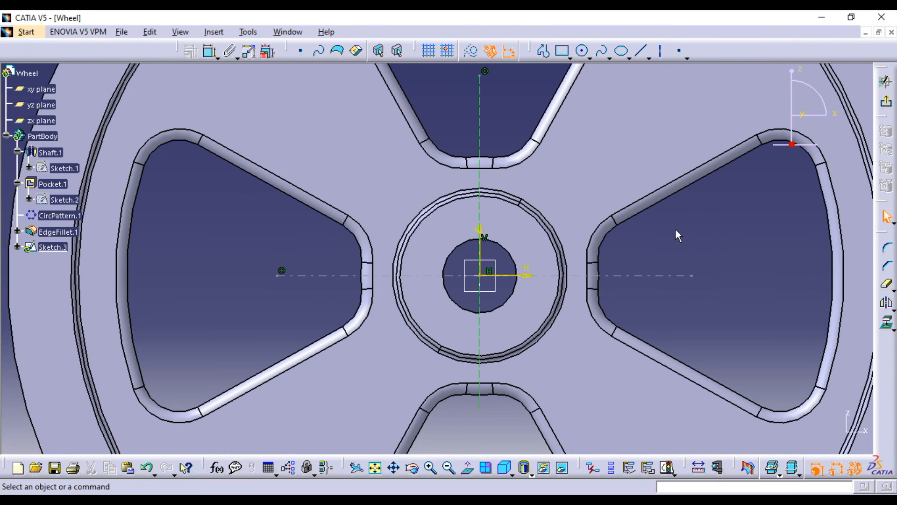
{"action": "middle_click_drag", "start_coordinate": [601, 242], "coordinate": [599, 202]}
{"action": "middle_click_drag", "start_coordinate": [534, 224], "coordinate": [556, 228]}
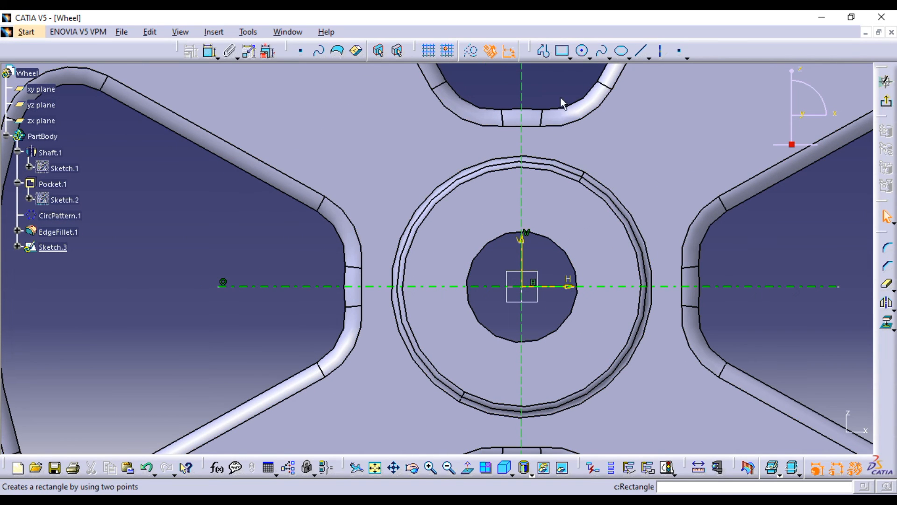
{"action": "left_click", "coordinate": [570, 59]}
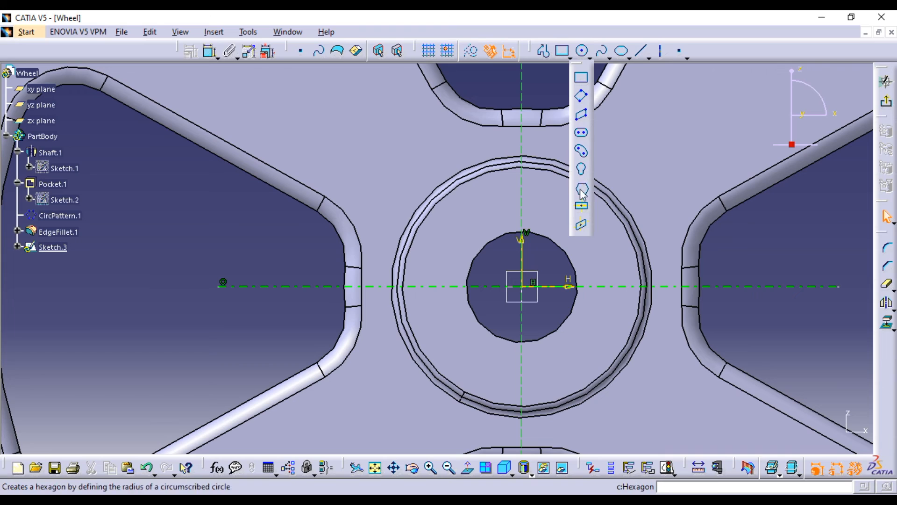
{"action": "left_click", "coordinate": [581, 208]}
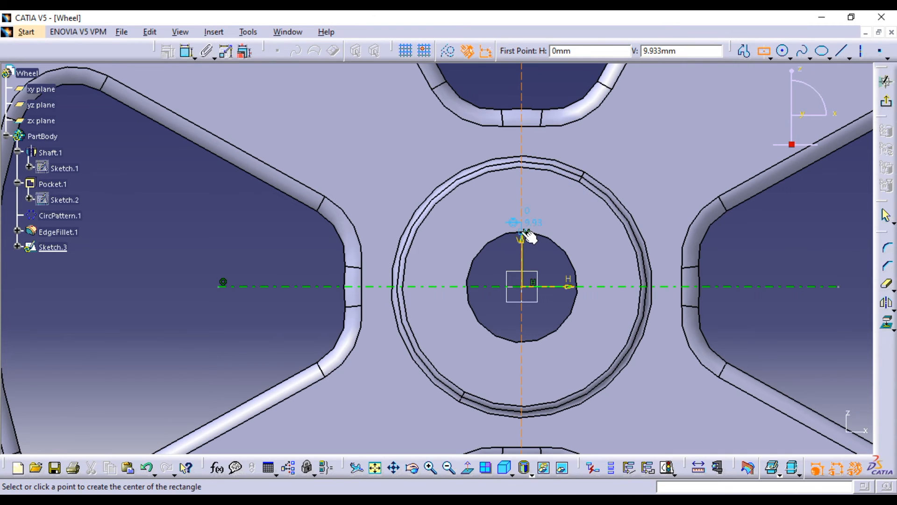
{"action": "key", "text": "Escape"}
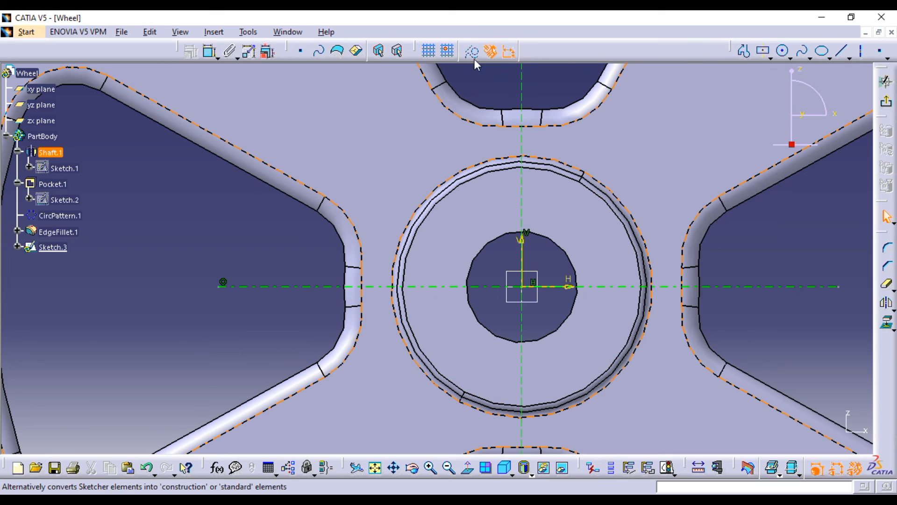
Step: Project the circular edge of the hub's bore into the sketch as a construction element
{"action": "left_click", "coordinate": [886, 323]}
{"action": "left_click", "coordinate": [569, 257]}
{"action": "left_click", "coordinate": [269, 209]}
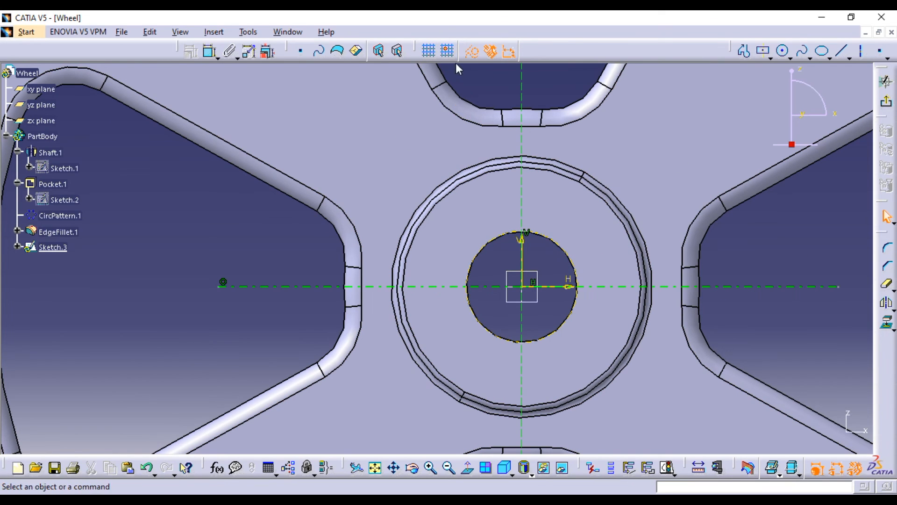
Step: Draw a centered rectangle about 6.9 mm wide, centred where the vertical axis meets the upper edge of the hub's bore
{"action": "left_click", "coordinate": [763, 50]}
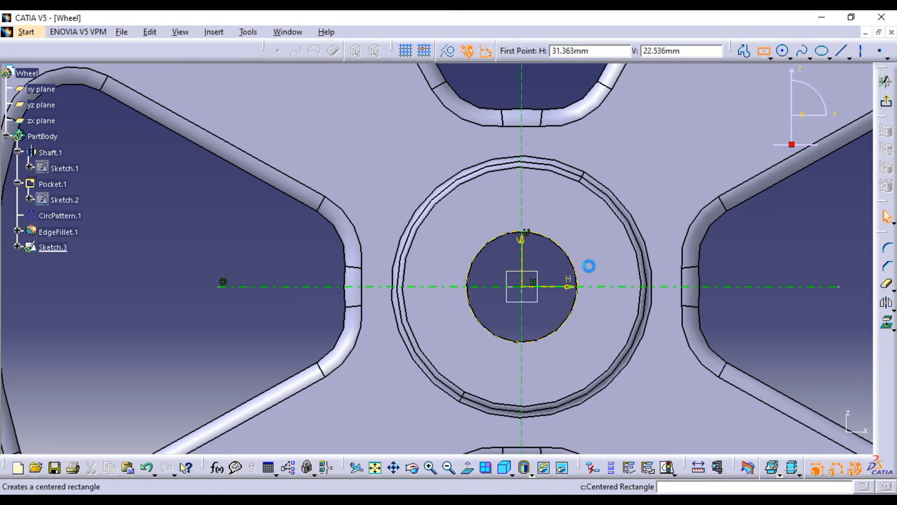
{"action": "left_click", "coordinate": [523, 232]}
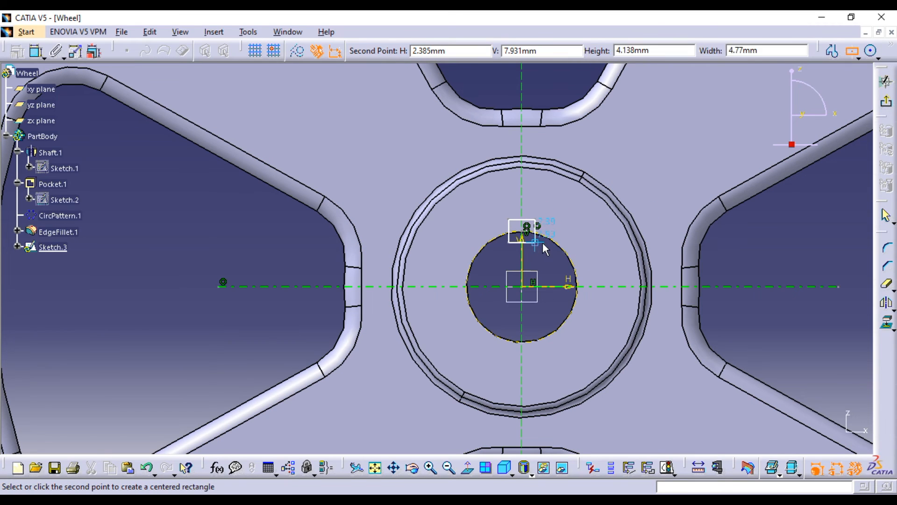
{"action": "left_click", "coordinate": [542, 243]}
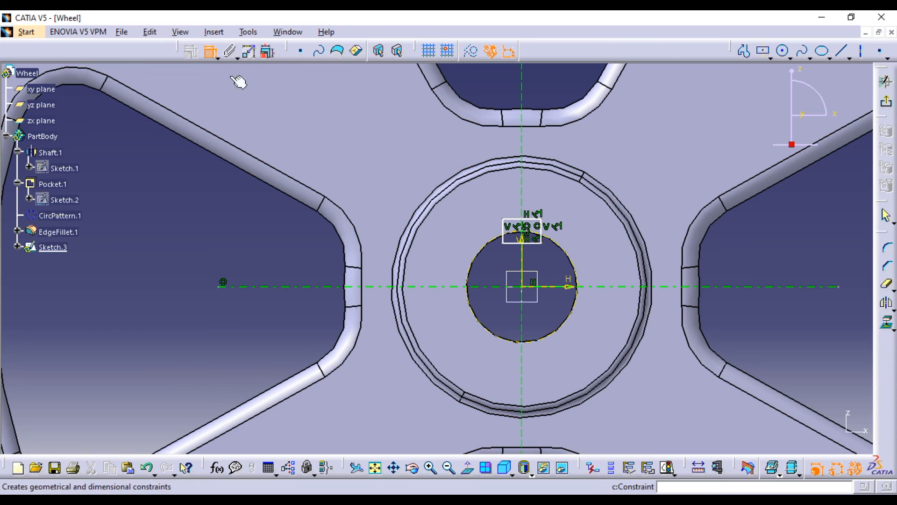
Step: Dimension the rectangle's upper edge from the horizontal axis and set the distance to 12 mm
{"action": "left_click", "coordinate": [535, 218]}
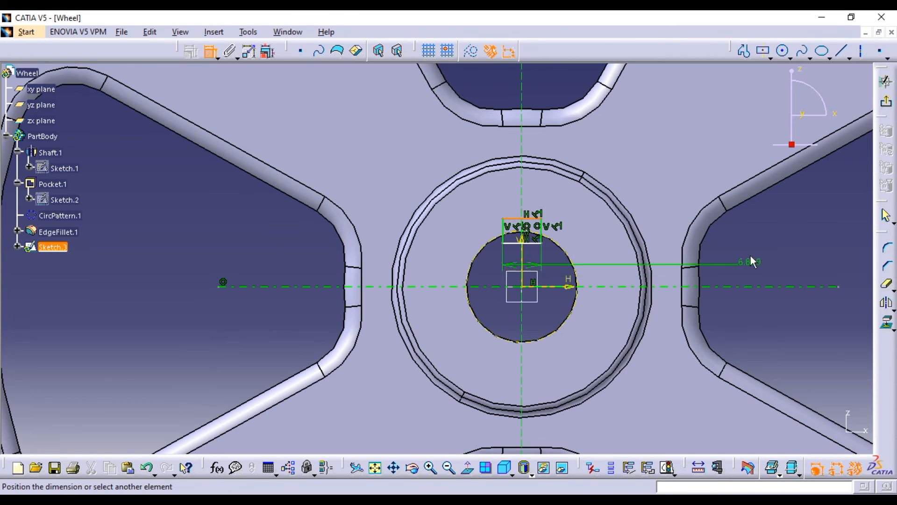
{"action": "left_click", "coordinate": [752, 287]}
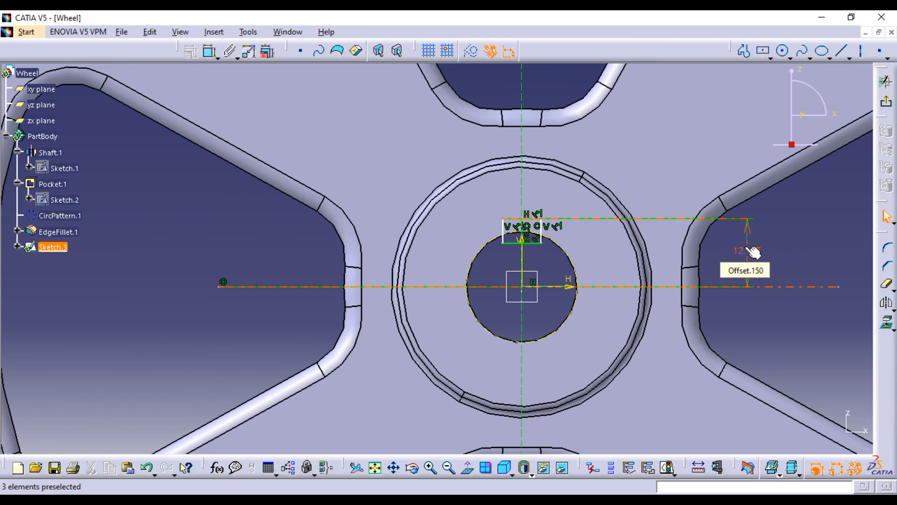
{"action": "double_click", "coordinate": [749, 251]}
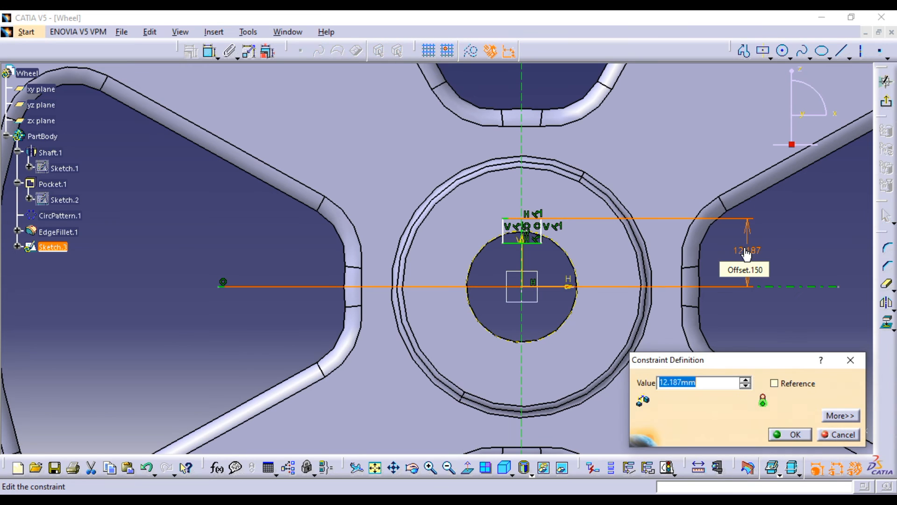
{"action": "key", "text": "Return"}
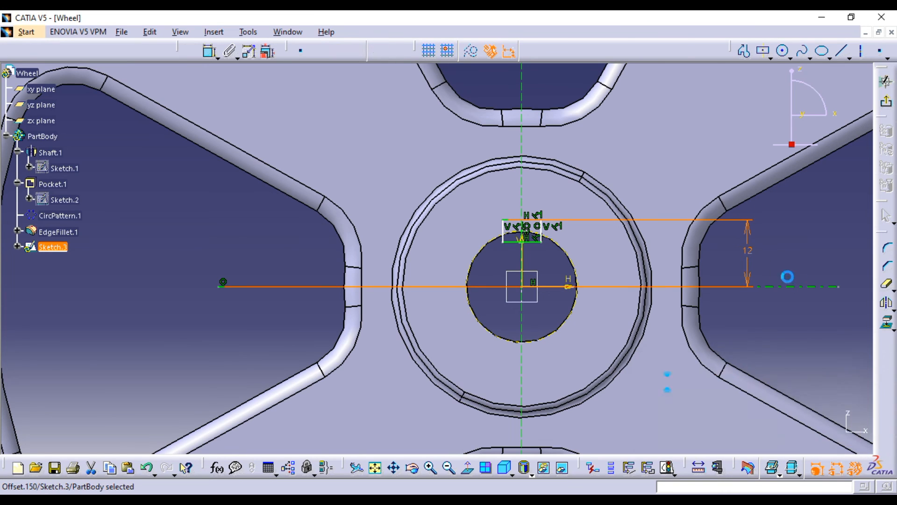
Step: Dimension the rectangle's left side from the vertical axis at 6 mm and exit the sketch
{"action": "left_click", "coordinate": [210, 52]}
{"action": "left_click", "coordinate": [510, 238]}
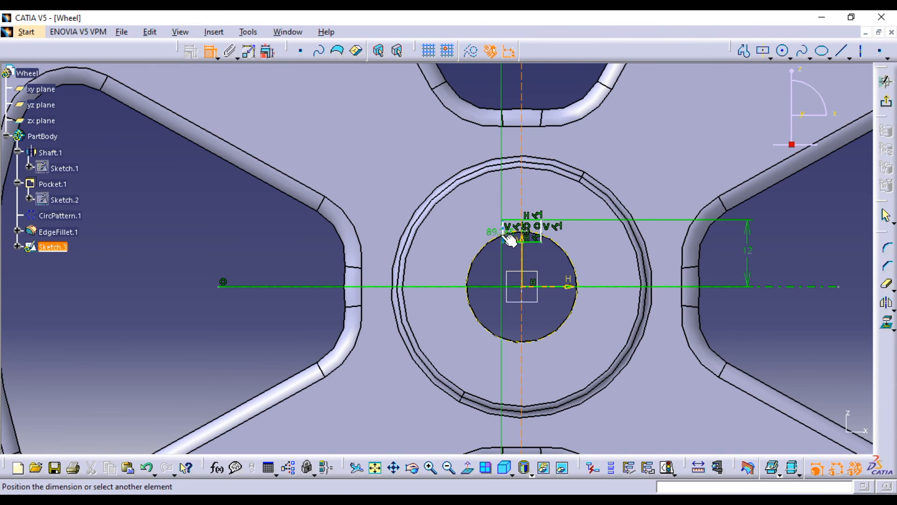
{"action": "left_click", "coordinate": [467, 191]}
{"action": "double_click", "coordinate": [467, 192]}
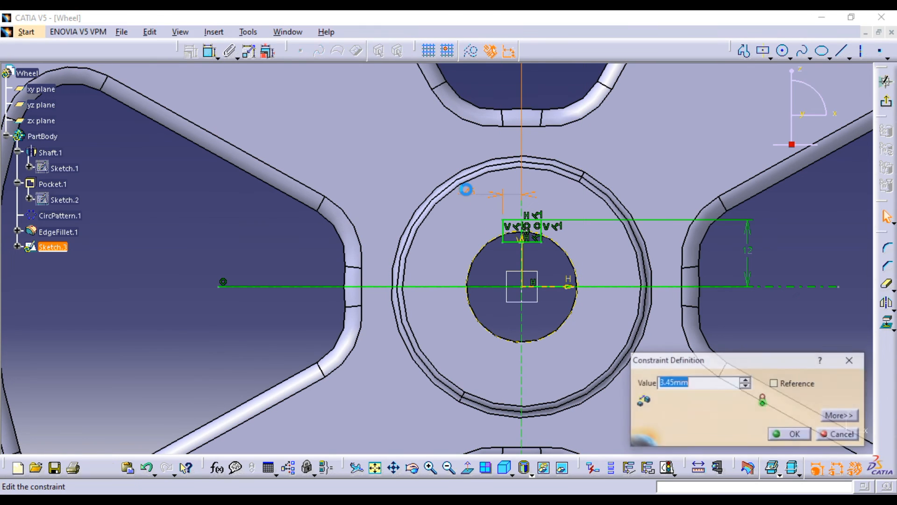
{"action": "key", "text": "Return"}
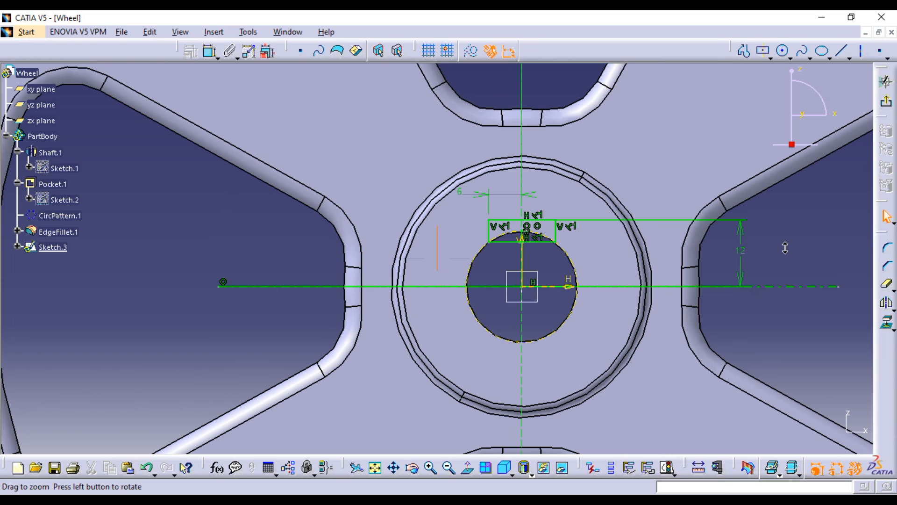
{"action": "left_click", "coordinate": [886, 82]}
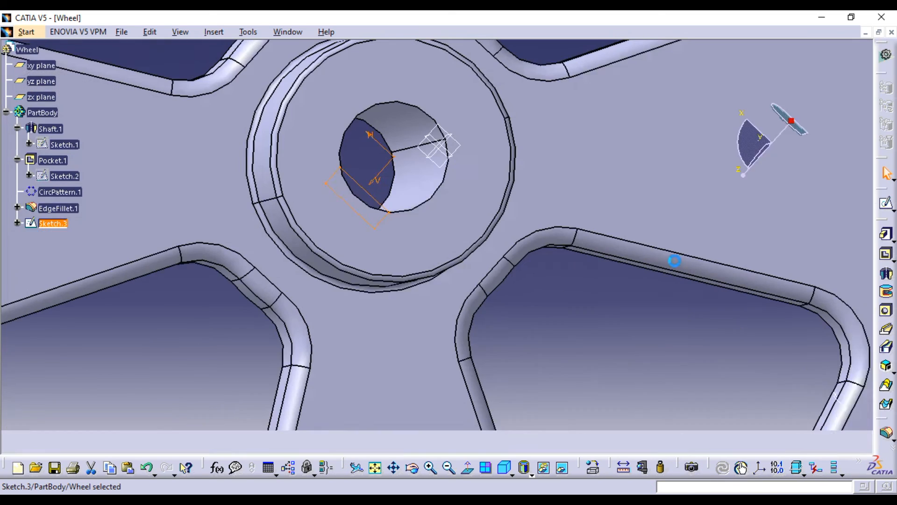
Step: Reopen the keyway sketch, set the rectangle side's distance from the vertical axis to 3 mm, and exit the sketch
{"action": "mouse_move", "coordinate": [675, 260]}
{"action": "middle_mouse_down"}
{"action": "mouse_move", "coordinate": [677, 268]}
{"action": "mouse_move", "coordinate": [505, 321]}
{"action": "mouse_move", "coordinate": [575, 344]}
{"action": "middle_mouse_up"}
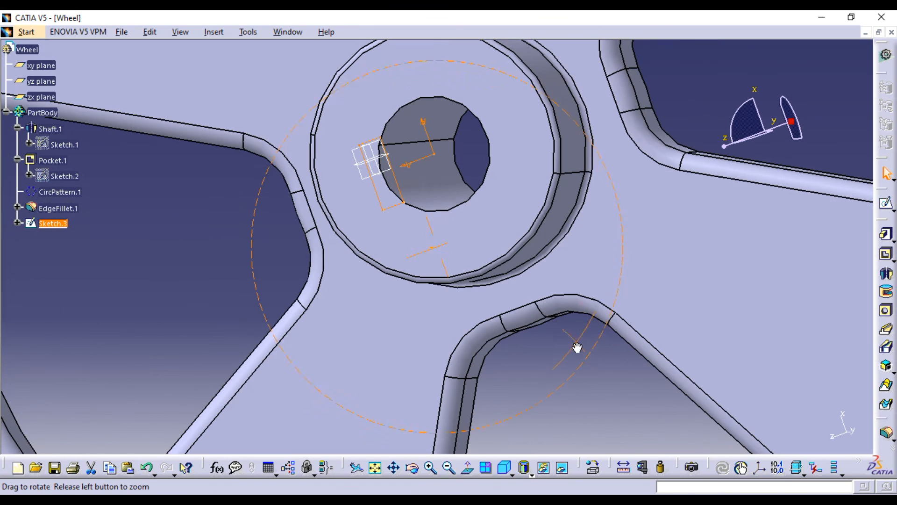
{"action": "right_click", "coordinate": [59, 227]}
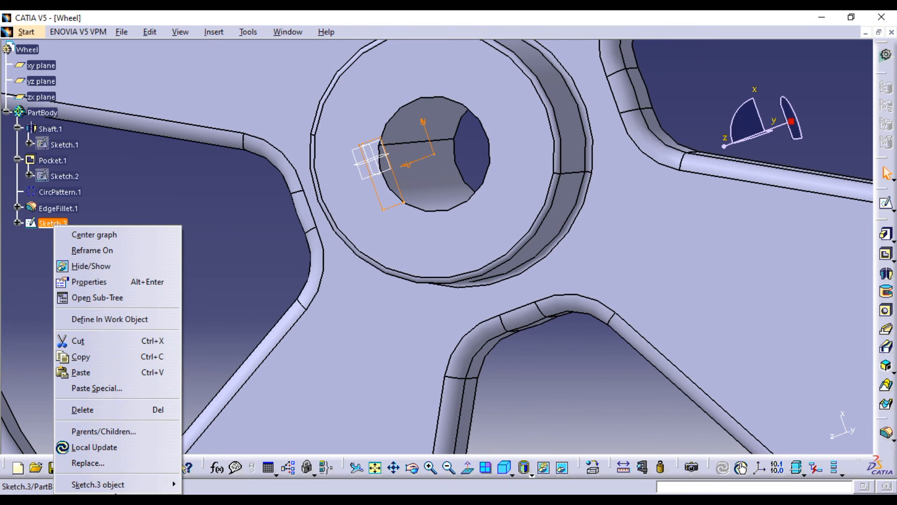
{"action": "mouse_move", "coordinate": [140, 484]}
{"action": "left_click", "coordinate": [224, 399]}
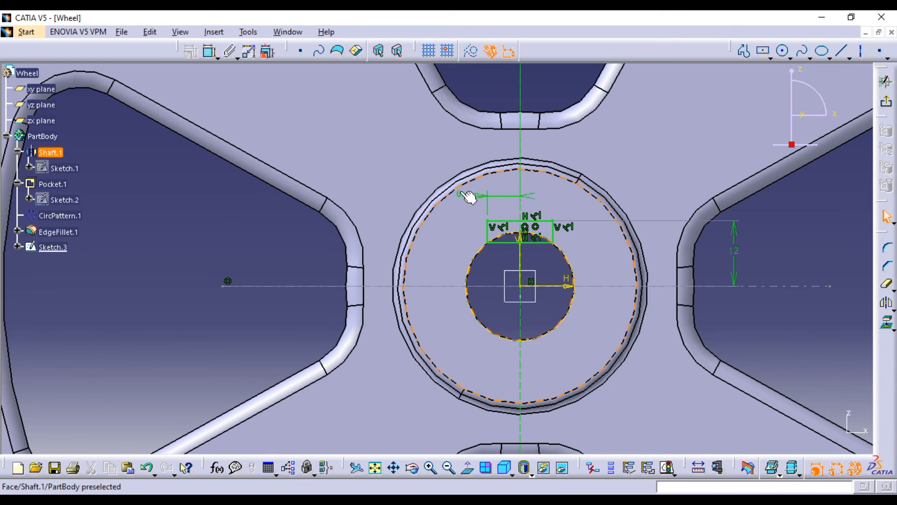
{"action": "double_click", "coordinate": [462, 195]}
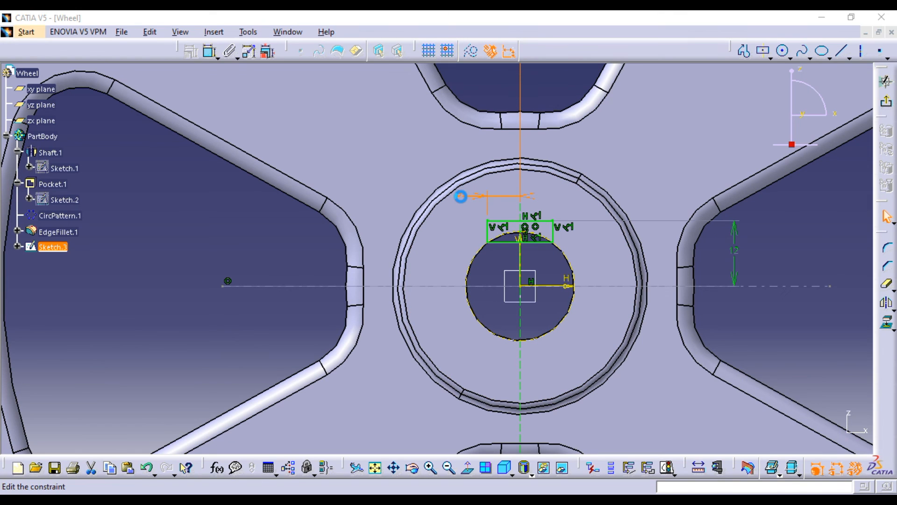
{"action": "left_click", "coordinate": [790, 434]}
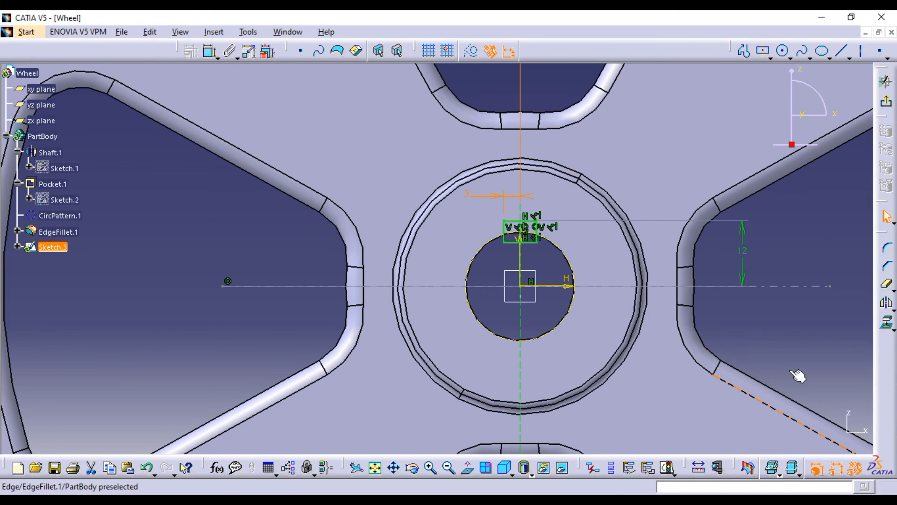
{"action": "left_click", "coordinate": [886, 82]}
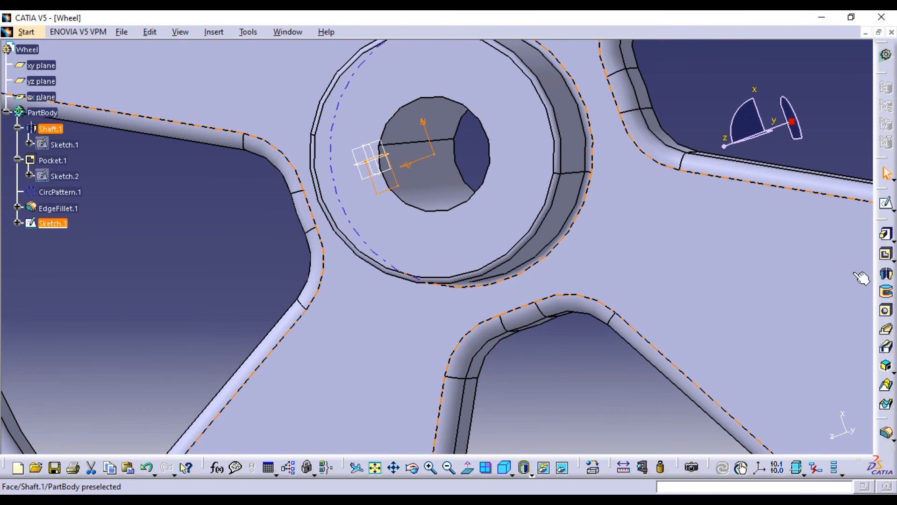
Step: Cut the keyway sketch through the hub as a pocket with a depth of 91 mm
{"action": "left_click", "coordinate": [886, 253]}
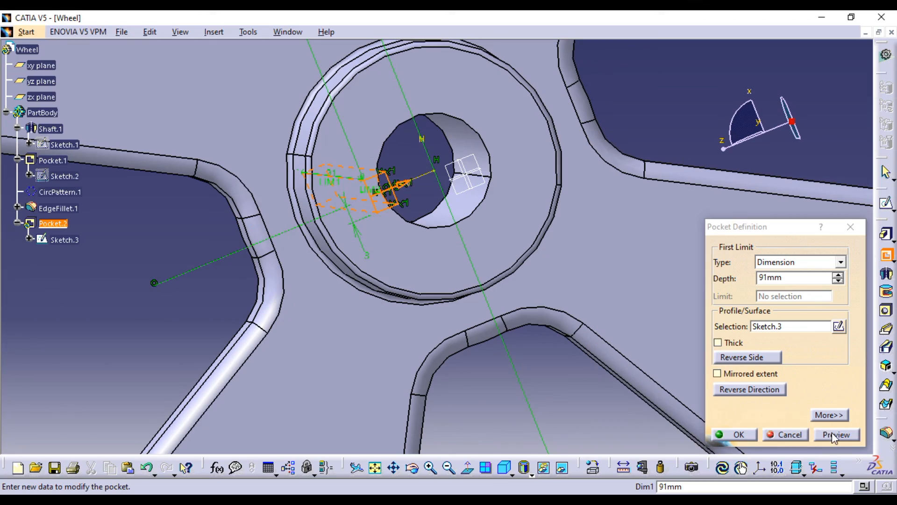
{"action": "left_click", "coordinate": [835, 435]}
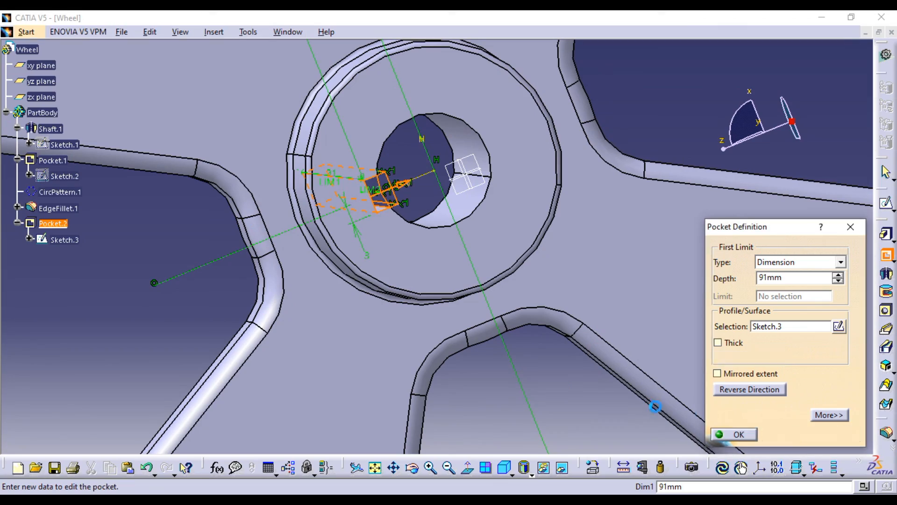
{"action": "left_click", "coordinate": [739, 435]}
{"action": "middle_click_drag", "start_coordinate": [501, 256], "coordinate": [523, 283]}
{"action": "left_click", "coordinate": [803, 238]}
{"action": "middle_click_drag", "start_coordinate": [691, 252], "coordinate": [505, 252]}
Step: Hide the xy, yz and zx reference planes
{"action": "left_click", "coordinate": [45, 65]}
{"action": "left_click", "coordinate": [41, 82], "text": "ctrl"}
{"action": "left_click", "coordinate": [41, 97], "text": "ctrl"}
{"action": "right_click", "coordinate": [45, 96]}
{"action": "left_click", "coordinate": [156, 136]}
Step: Apply an orange fill colour to the shaft, both pockets, the circular pattern and the edge fillet together
{"action": "left_click", "coordinate": [49, 129]}
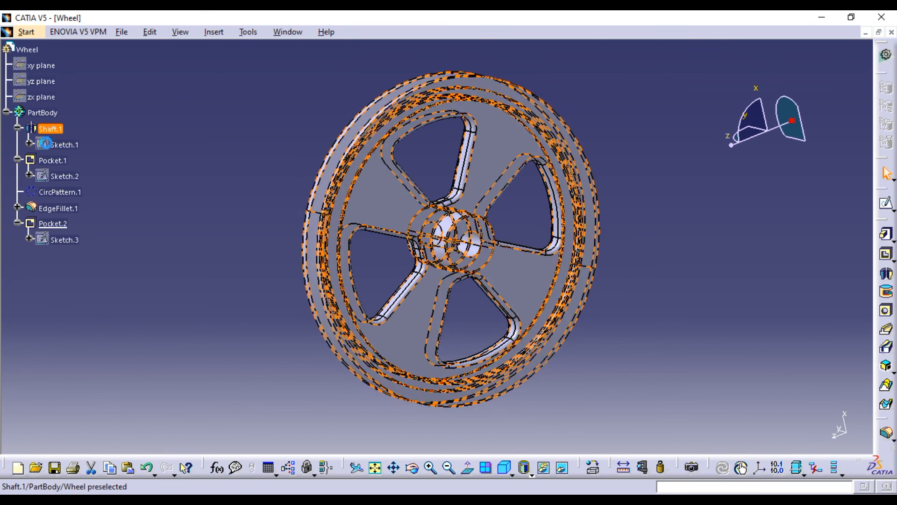
{"action": "left_click", "coordinate": [52, 160], "text": "ctrl"}
{"action": "left_click", "coordinate": [60, 192], "text": "ctrl"}
{"action": "left_click", "coordinate": [59, 209], "text": "ctrl"}
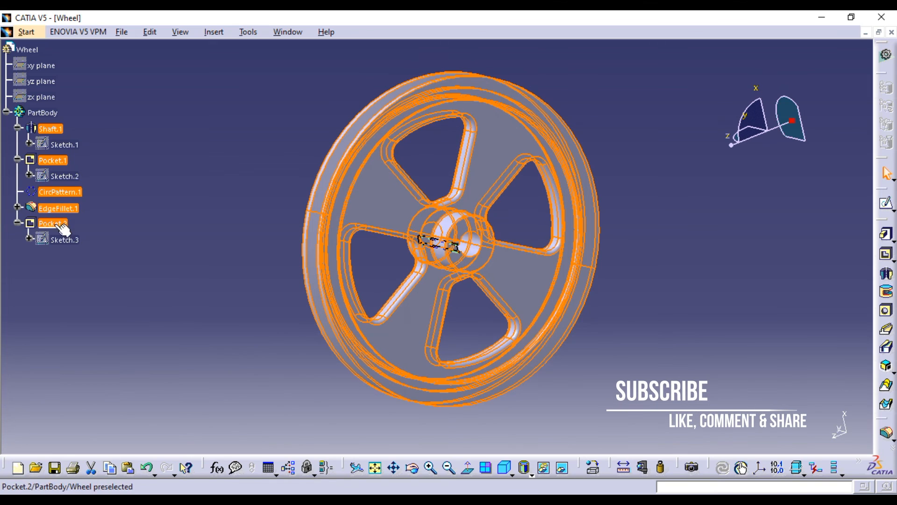
{"action": "left_click", "coordinate": [53, 223], "text": "ctrl"}
{"action": "right_click", "coordinate": [54, 225]}
{"action": "left_click", "coordinate": [110, 281]}
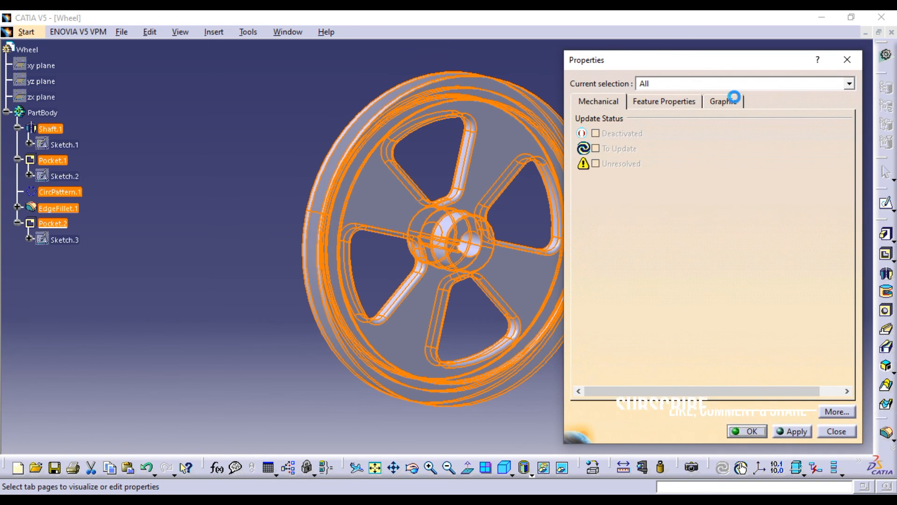
{"action": "left_click", "coordinate": [737, 100]}
{"action": "left_click", "coordinate": [652, 142]}
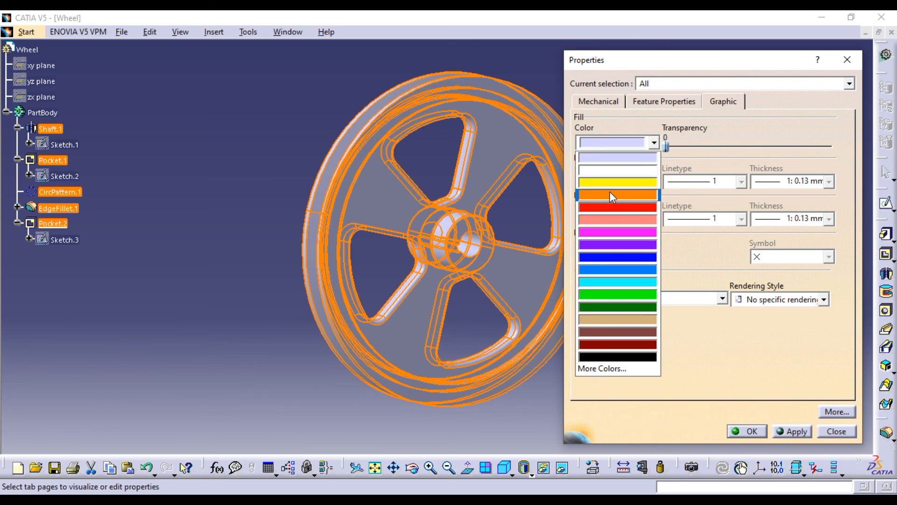
{"action": "left_click", "coordinate": [630, 196]}
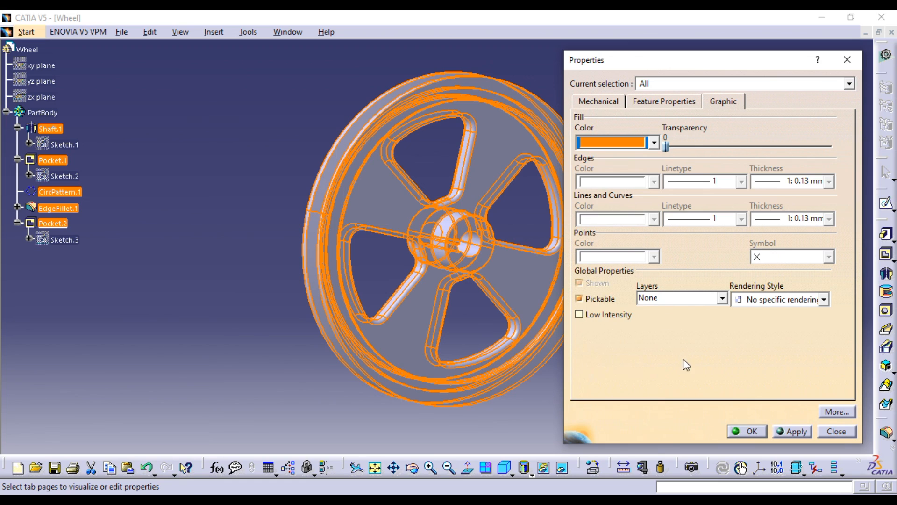
{"action": "left_click", "coordinate": [794, 430]}
{"action": "left_click", "coordinate": [638, 150]}
{"action": "left_click", "coordinate": [591, 144]}
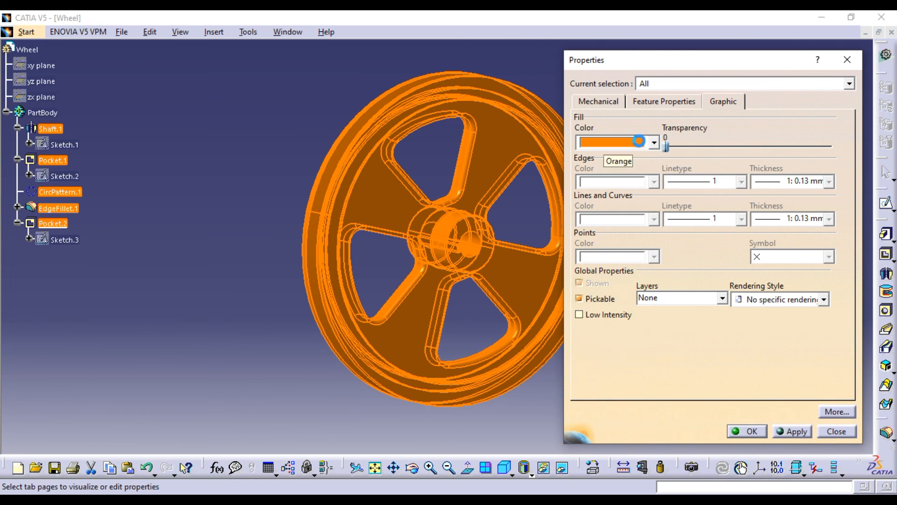
{"action": "left_click", "coordinate": [837, 431]}
{"action": "left_click", "coordinate": [651, 287]}
{"action": "middle_click_drag", "start_coordinate": [651, 287], "coordinate": [631, 384]}
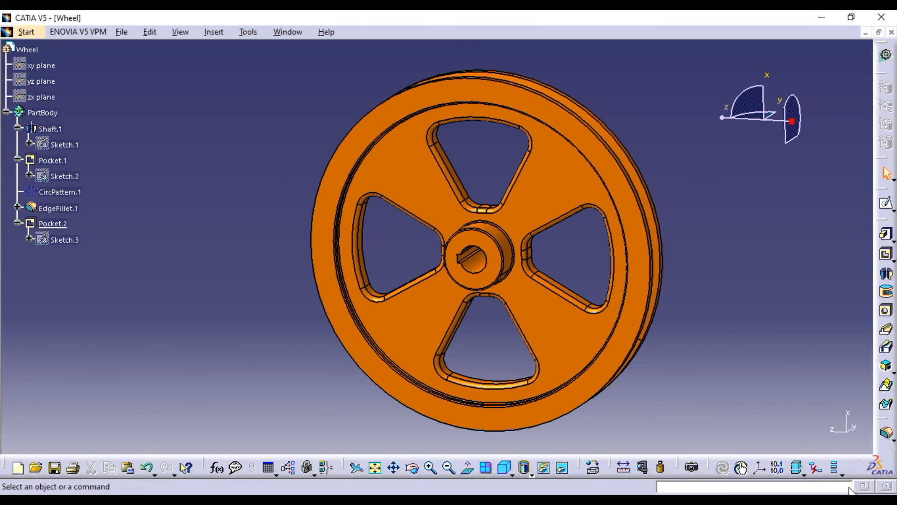